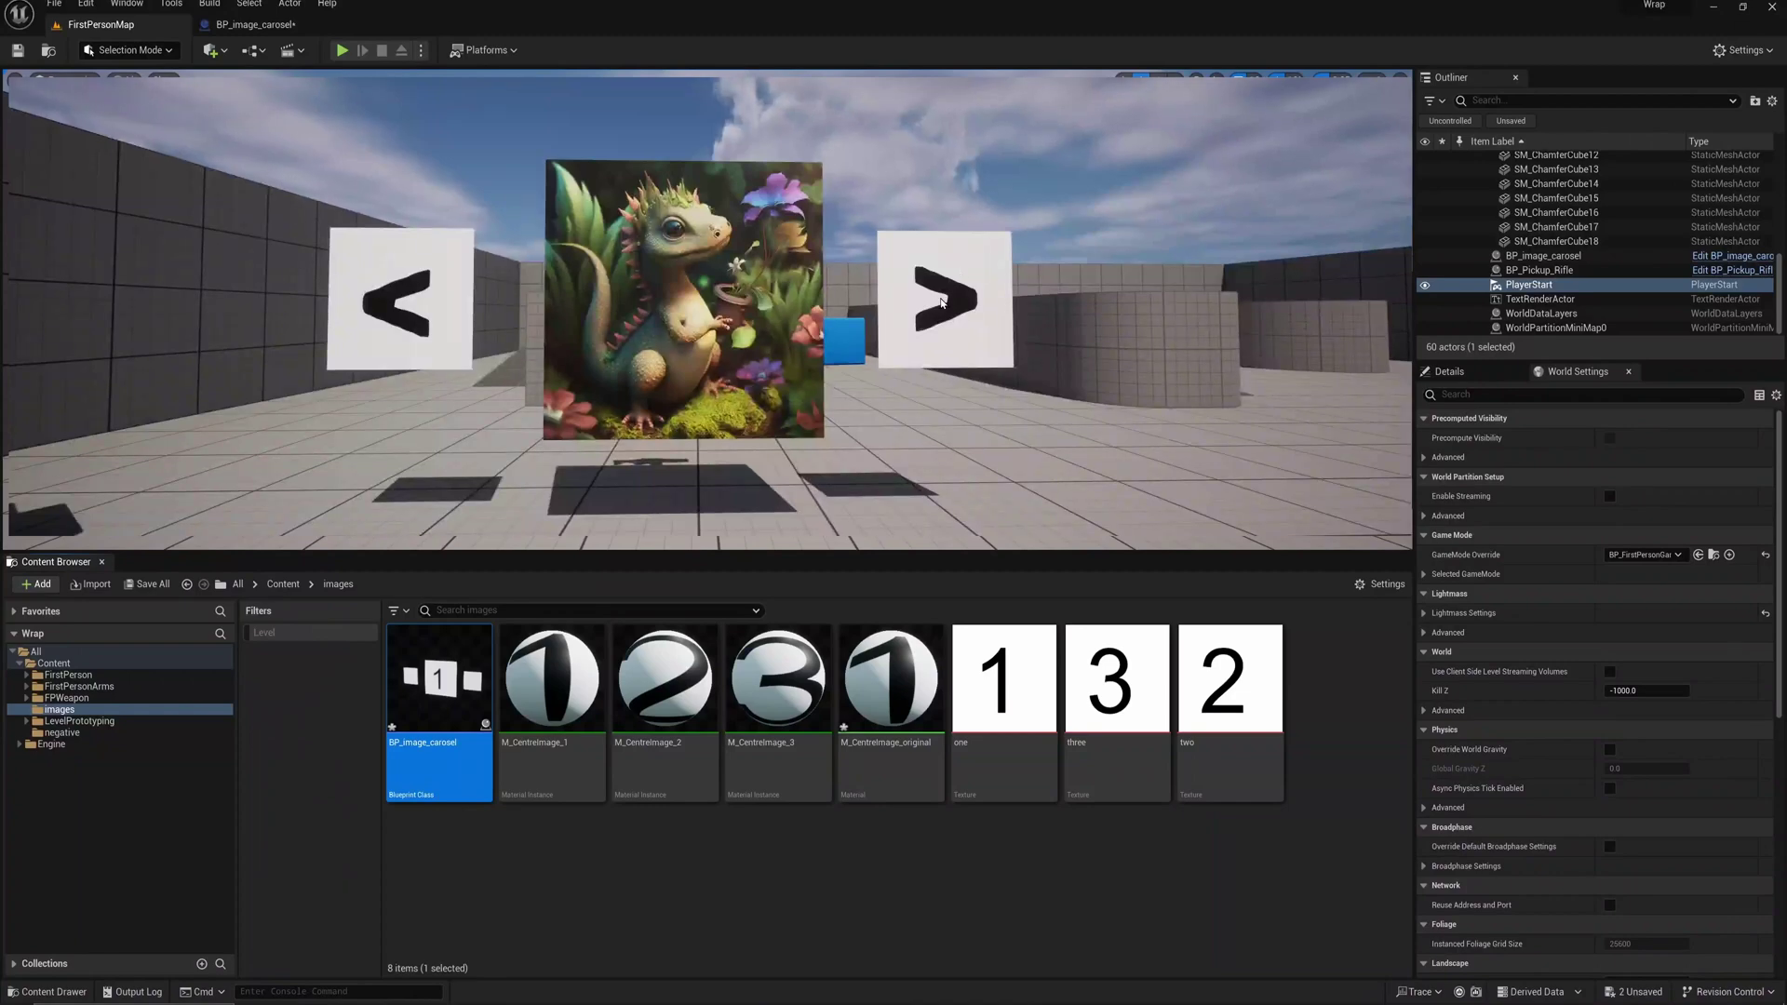
Cycle the carousel image twice from the arrow plane, walk forward and back, then stop play
left_click(942, 301)
left_click(938, 304)
key("w")
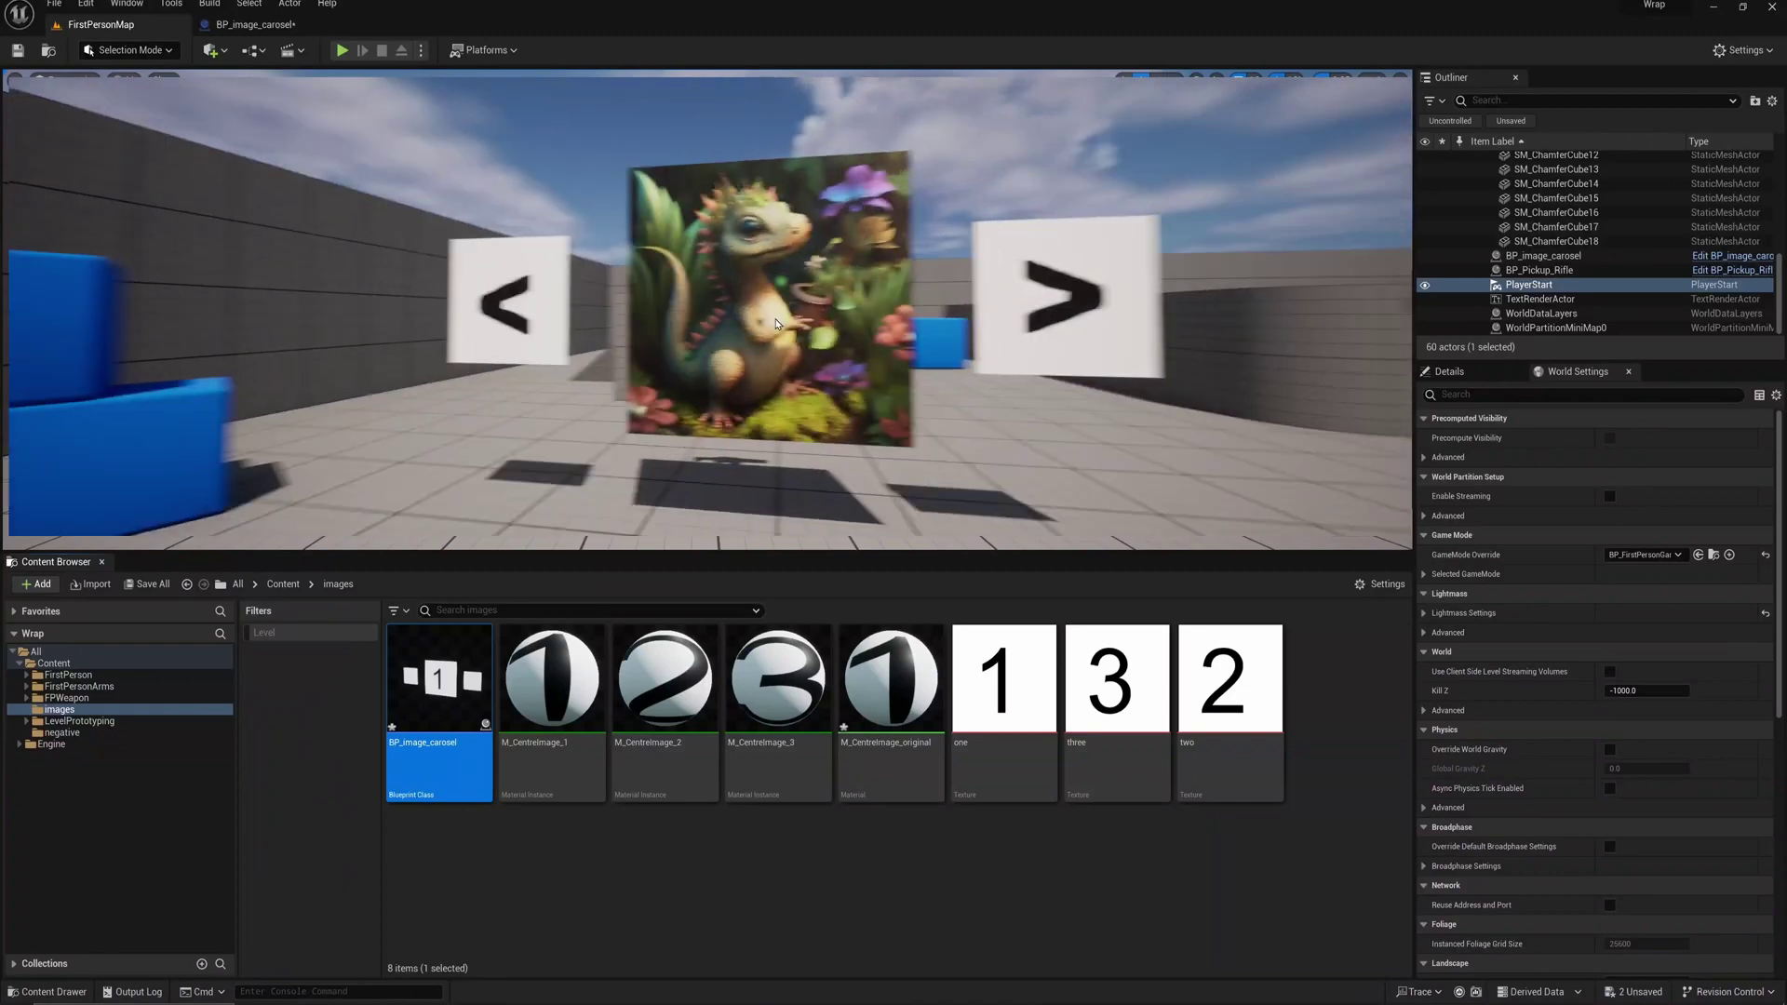
key("s")
key("Escape")
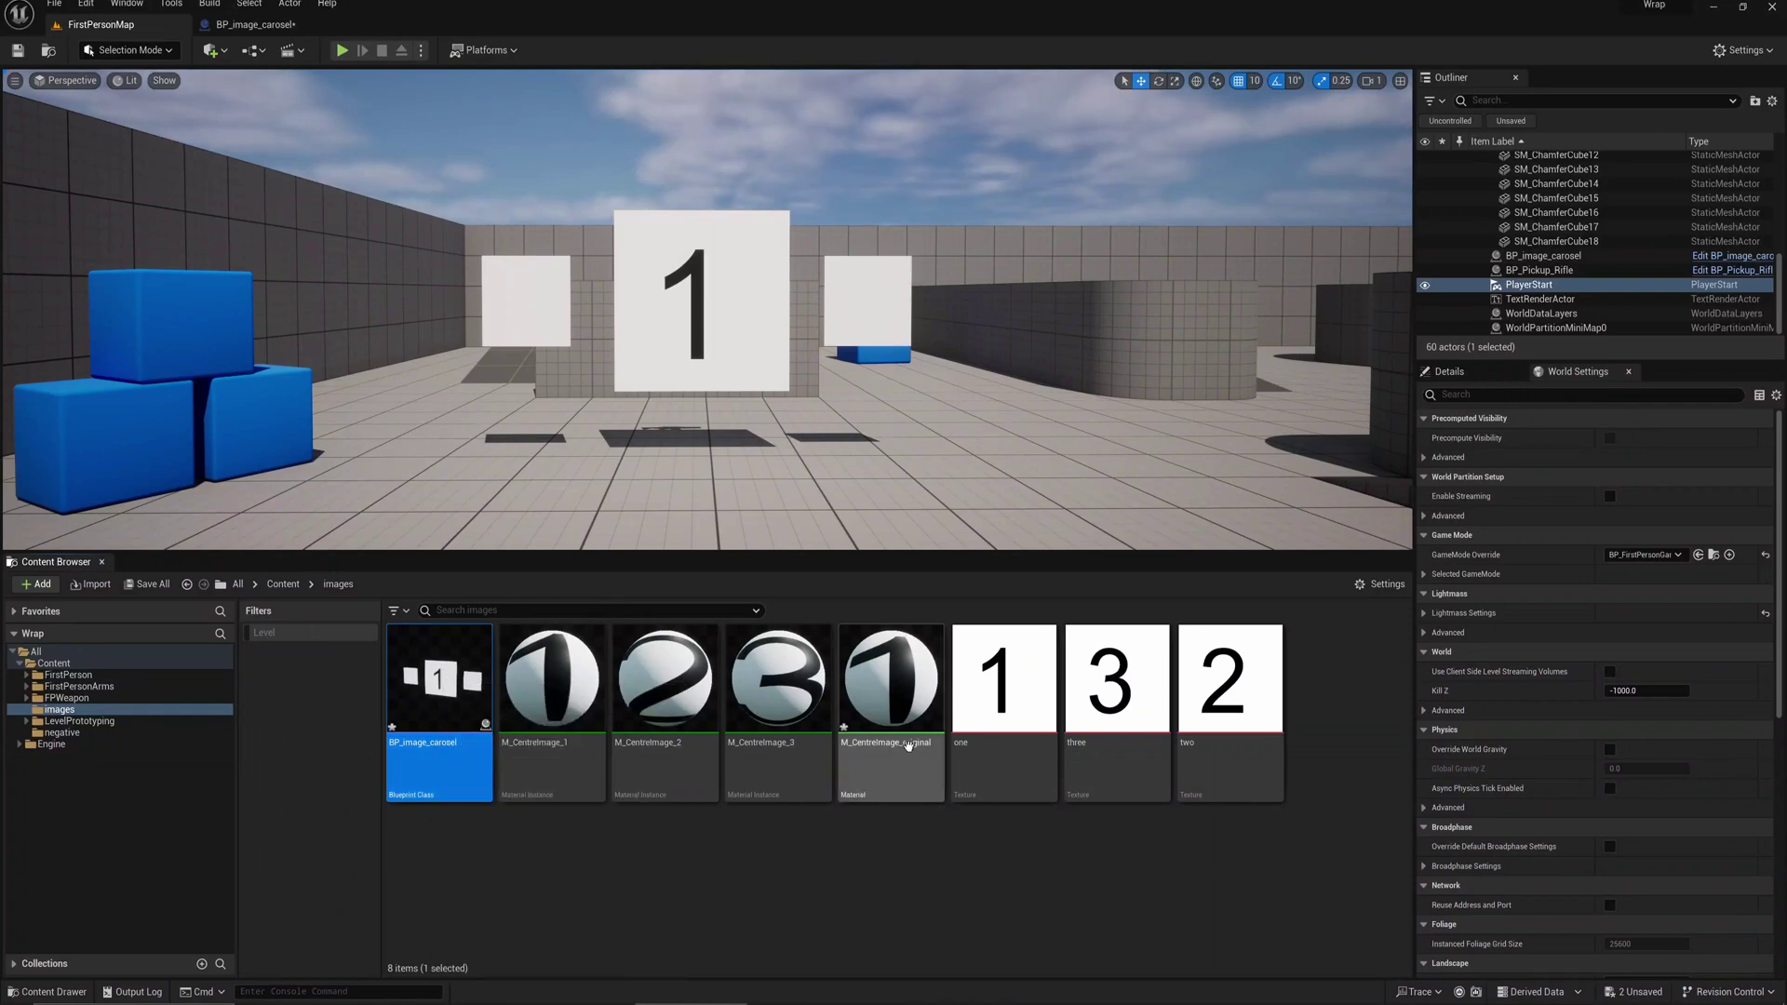
Check M_CentreImage_original's context actions, then select the three centre-image material instances
left_click(908, 707)
right_click(907, 707)
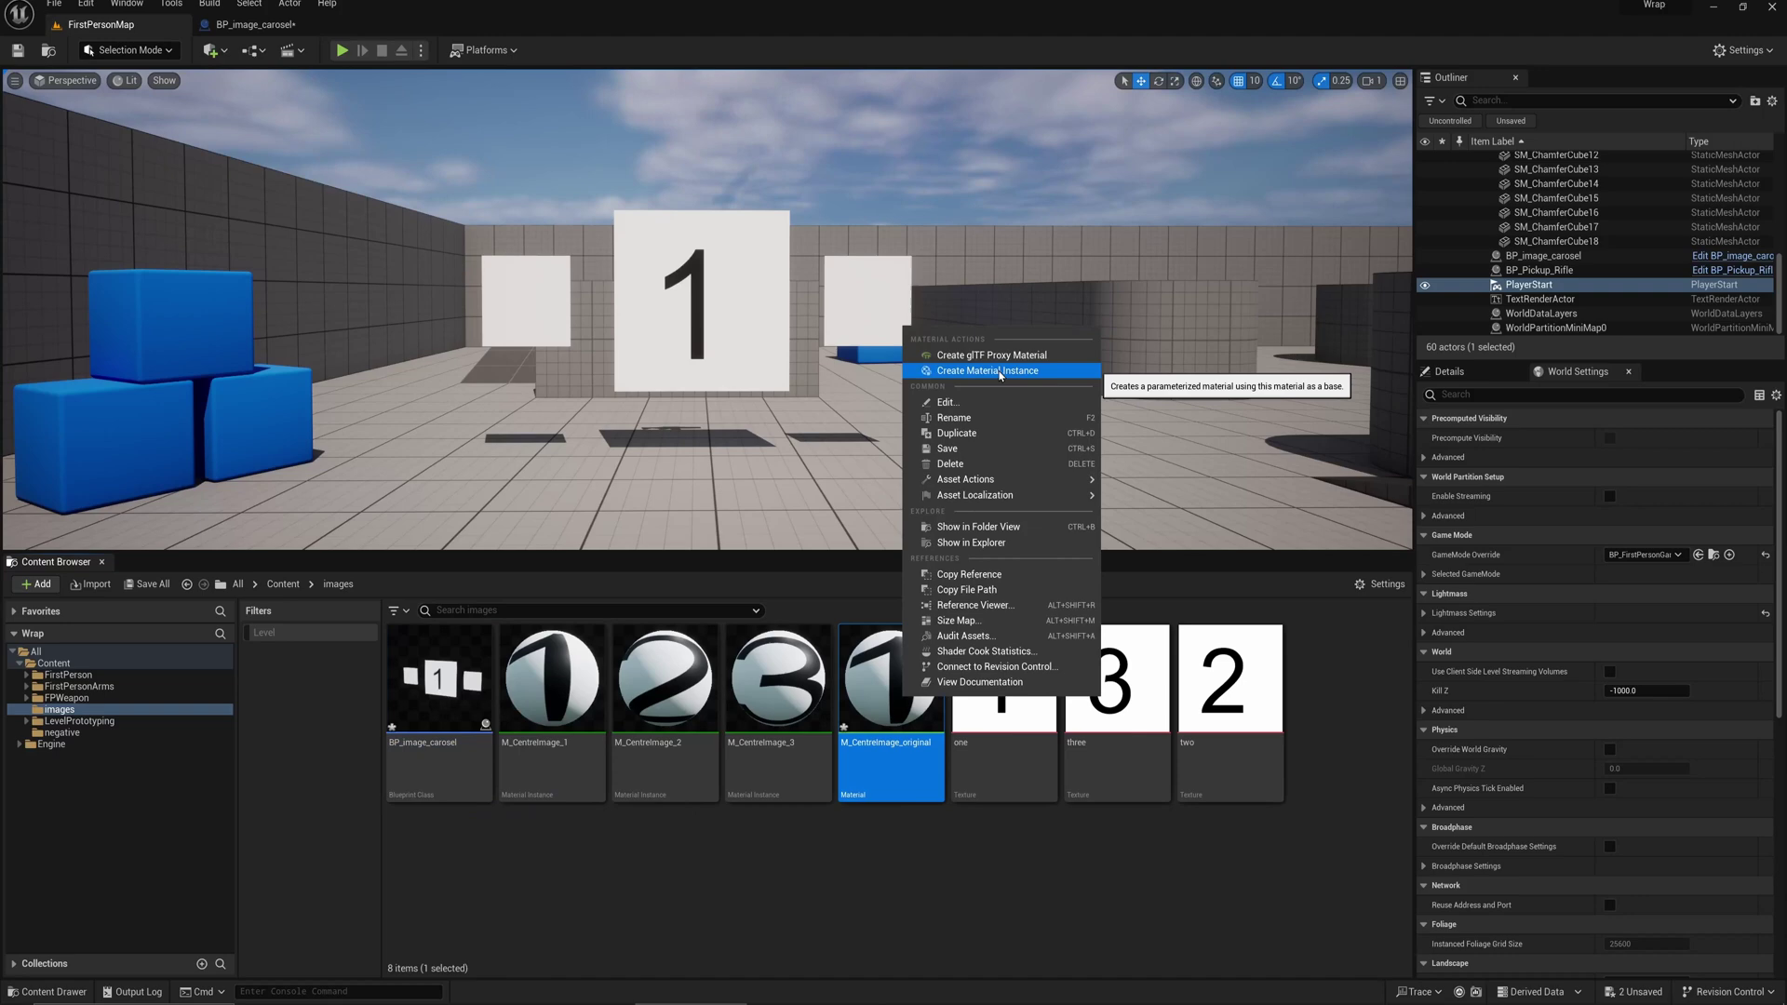
left_click(775, 872)
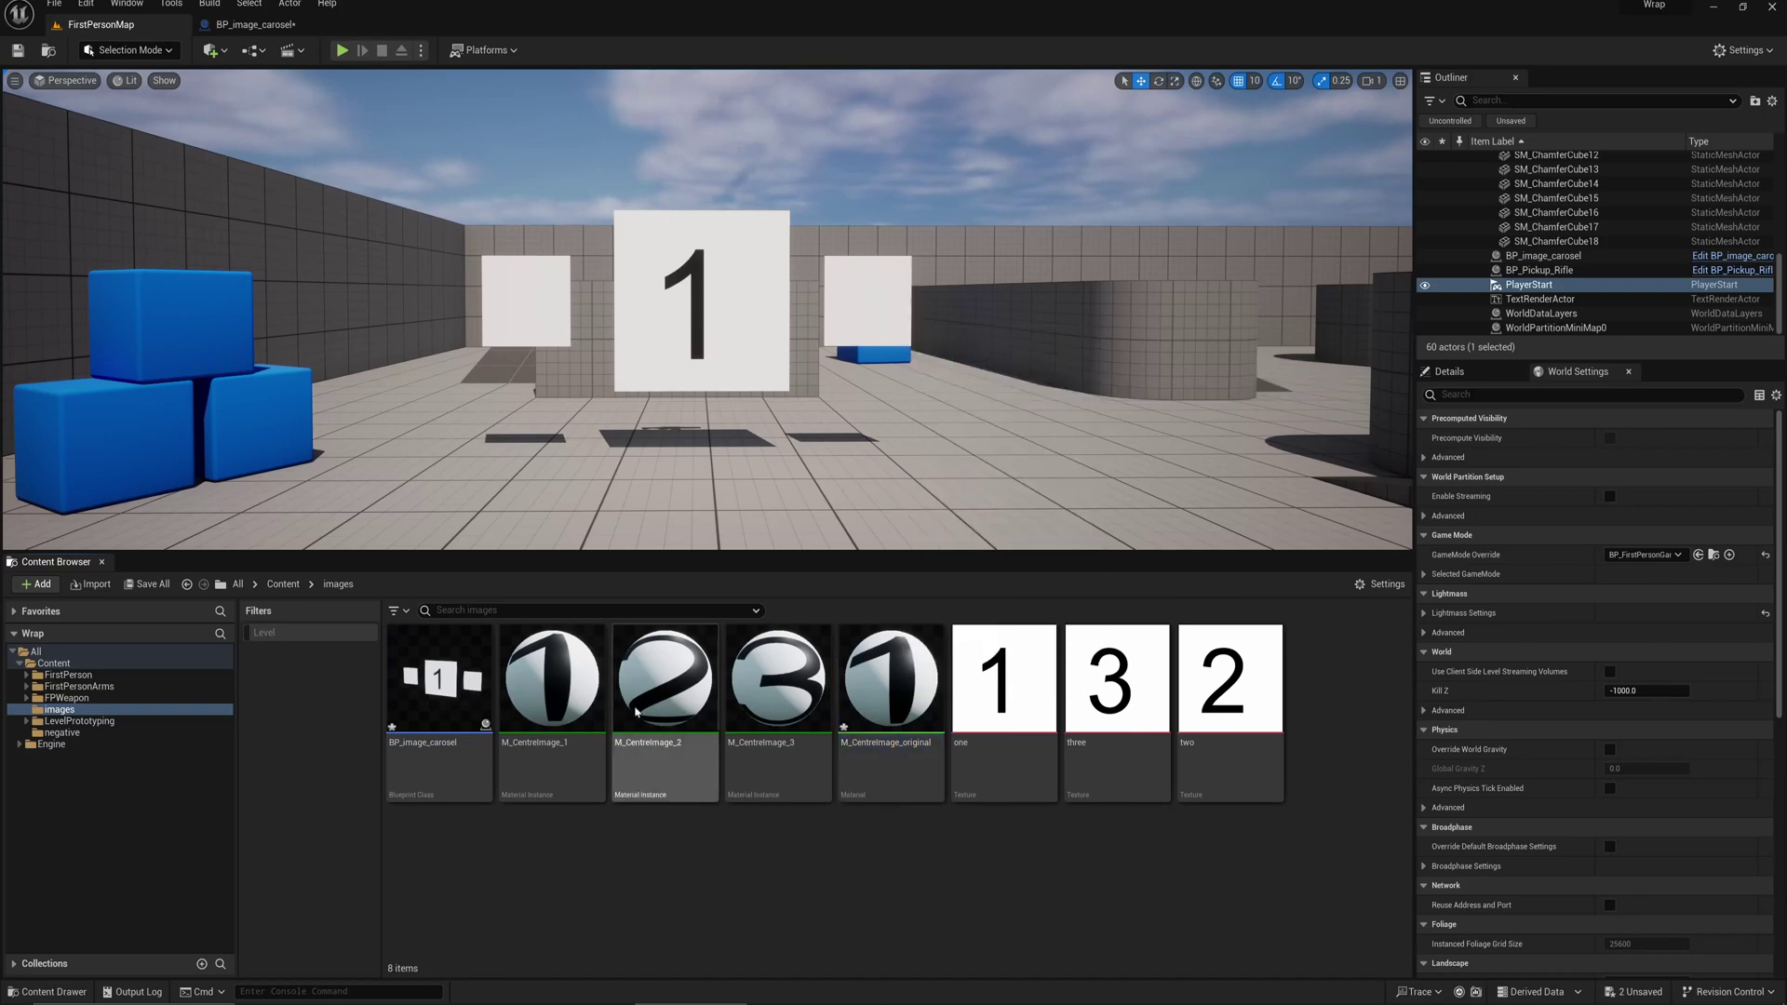
left_click(552, 684)
left_click(761, 691, "shift")
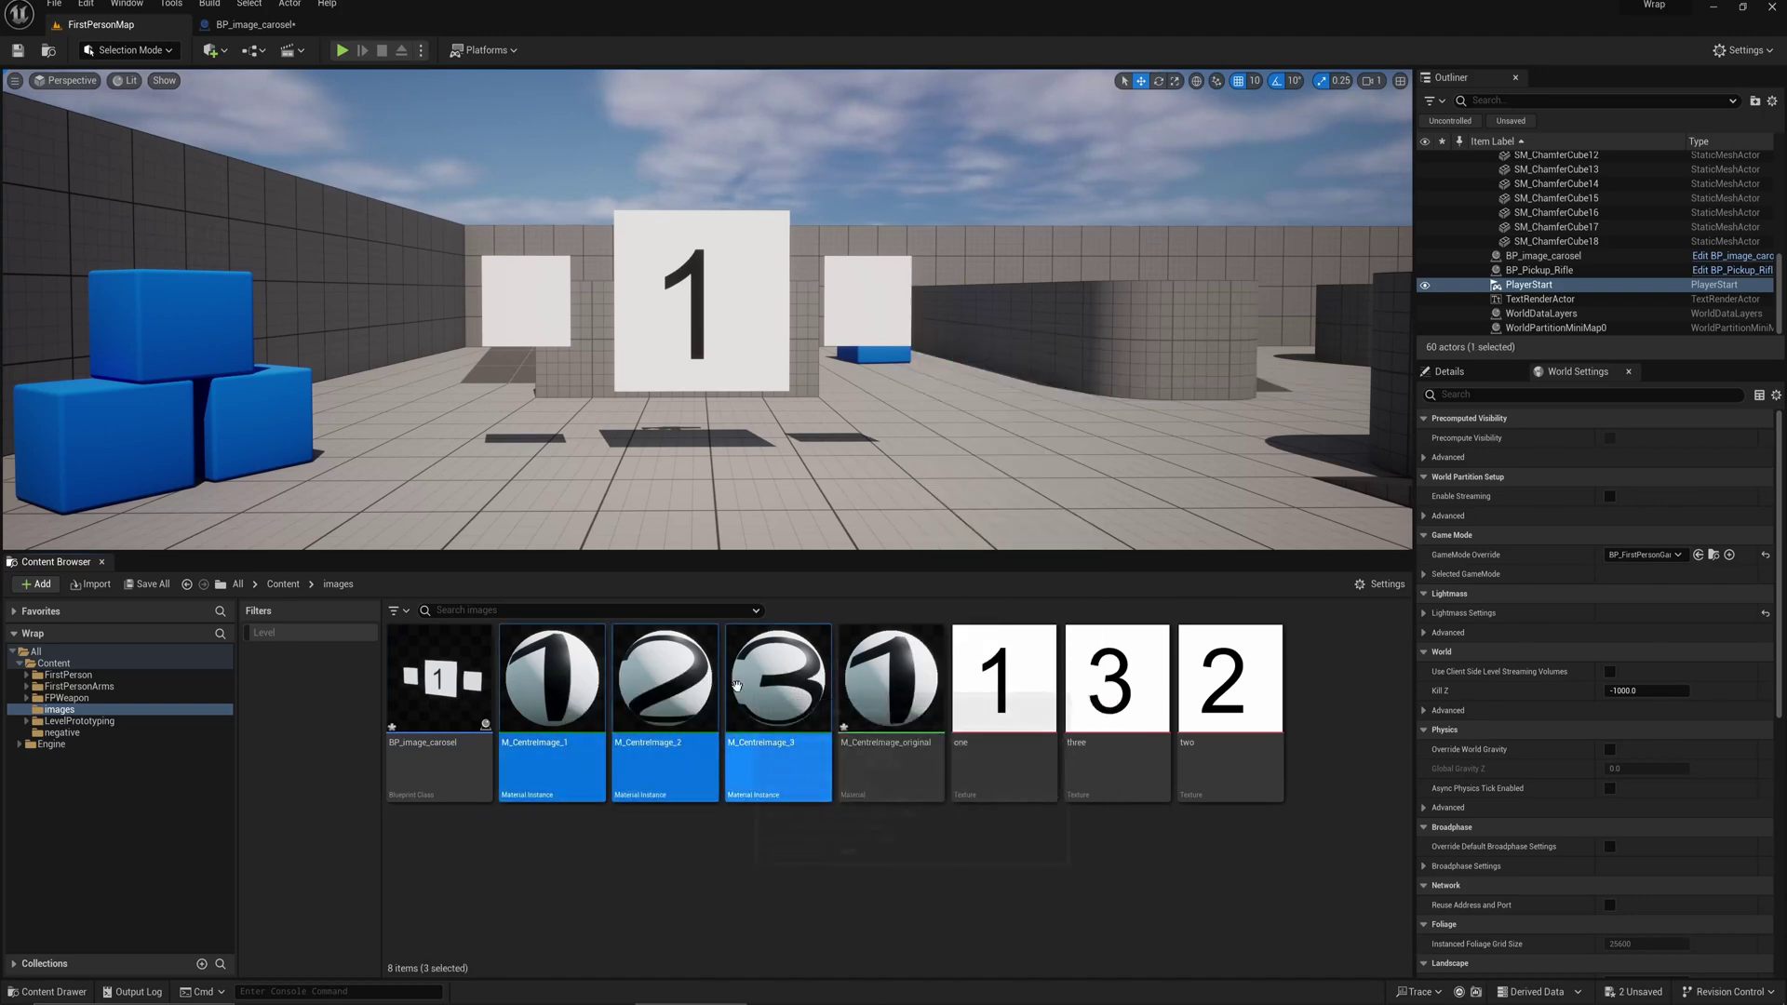
Review the number textures, then open M_CentreImage_original and inspect its Color Texture parameter
left_click(1003, 685)
left_click(1099, 710)
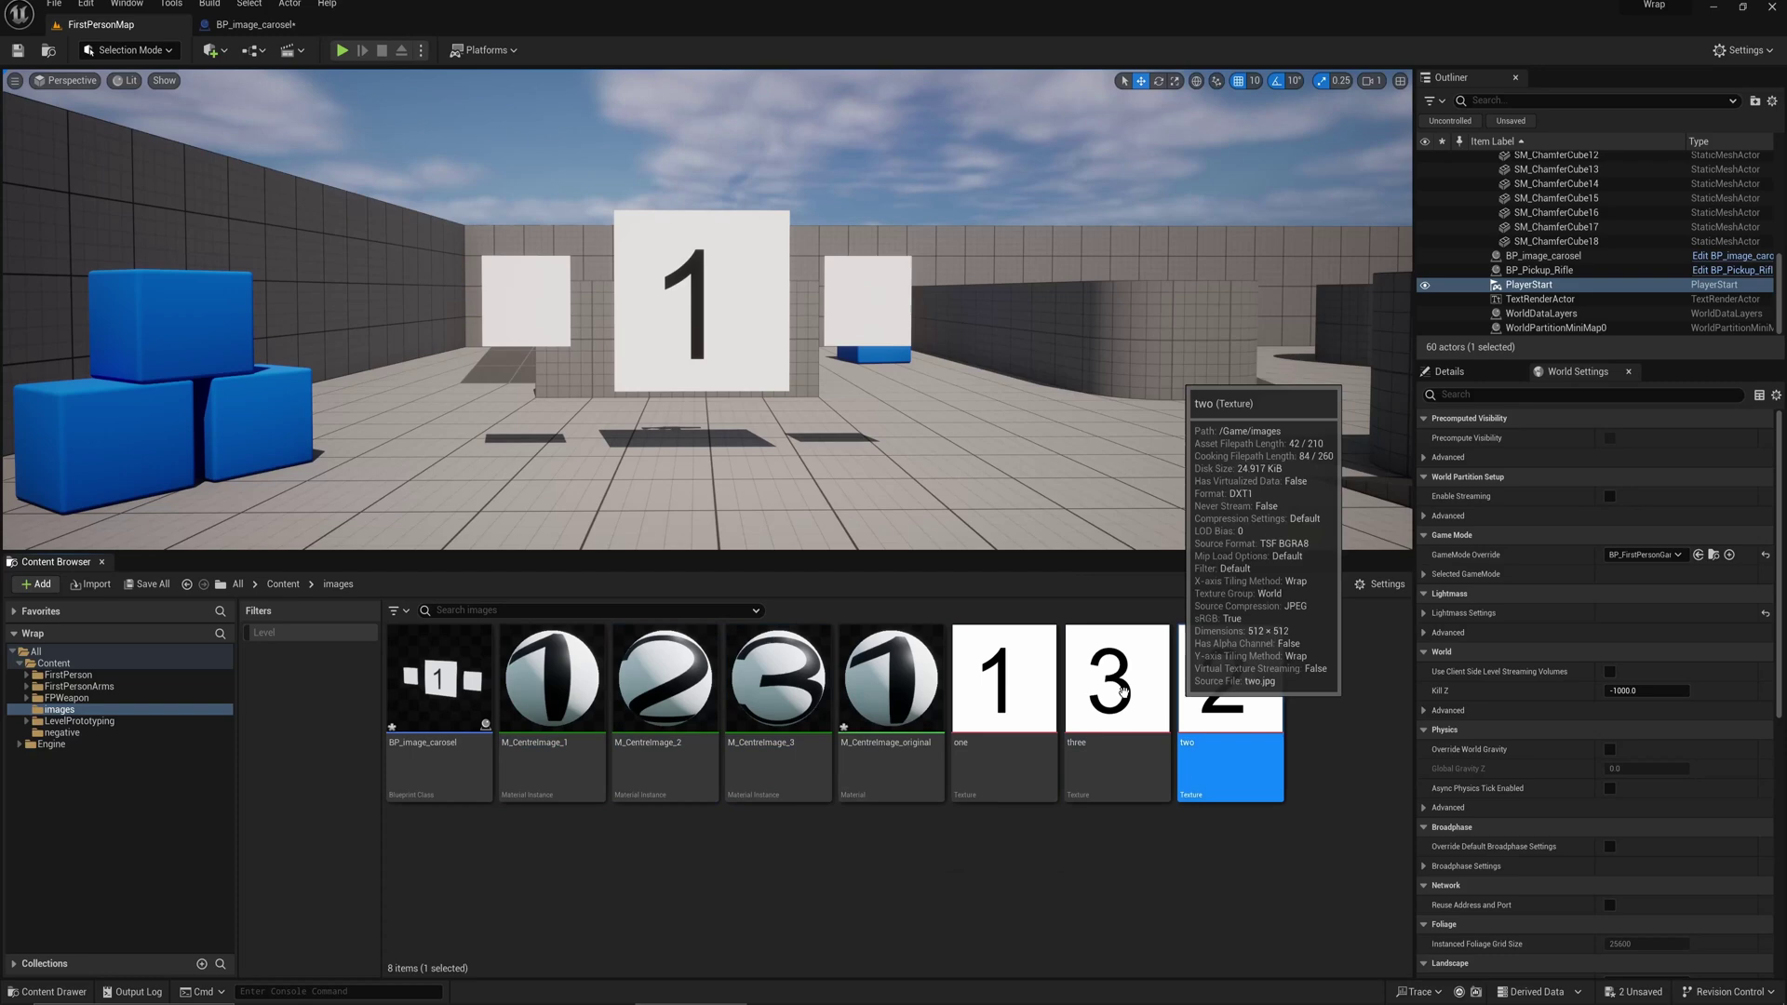
double_click(891, 684)
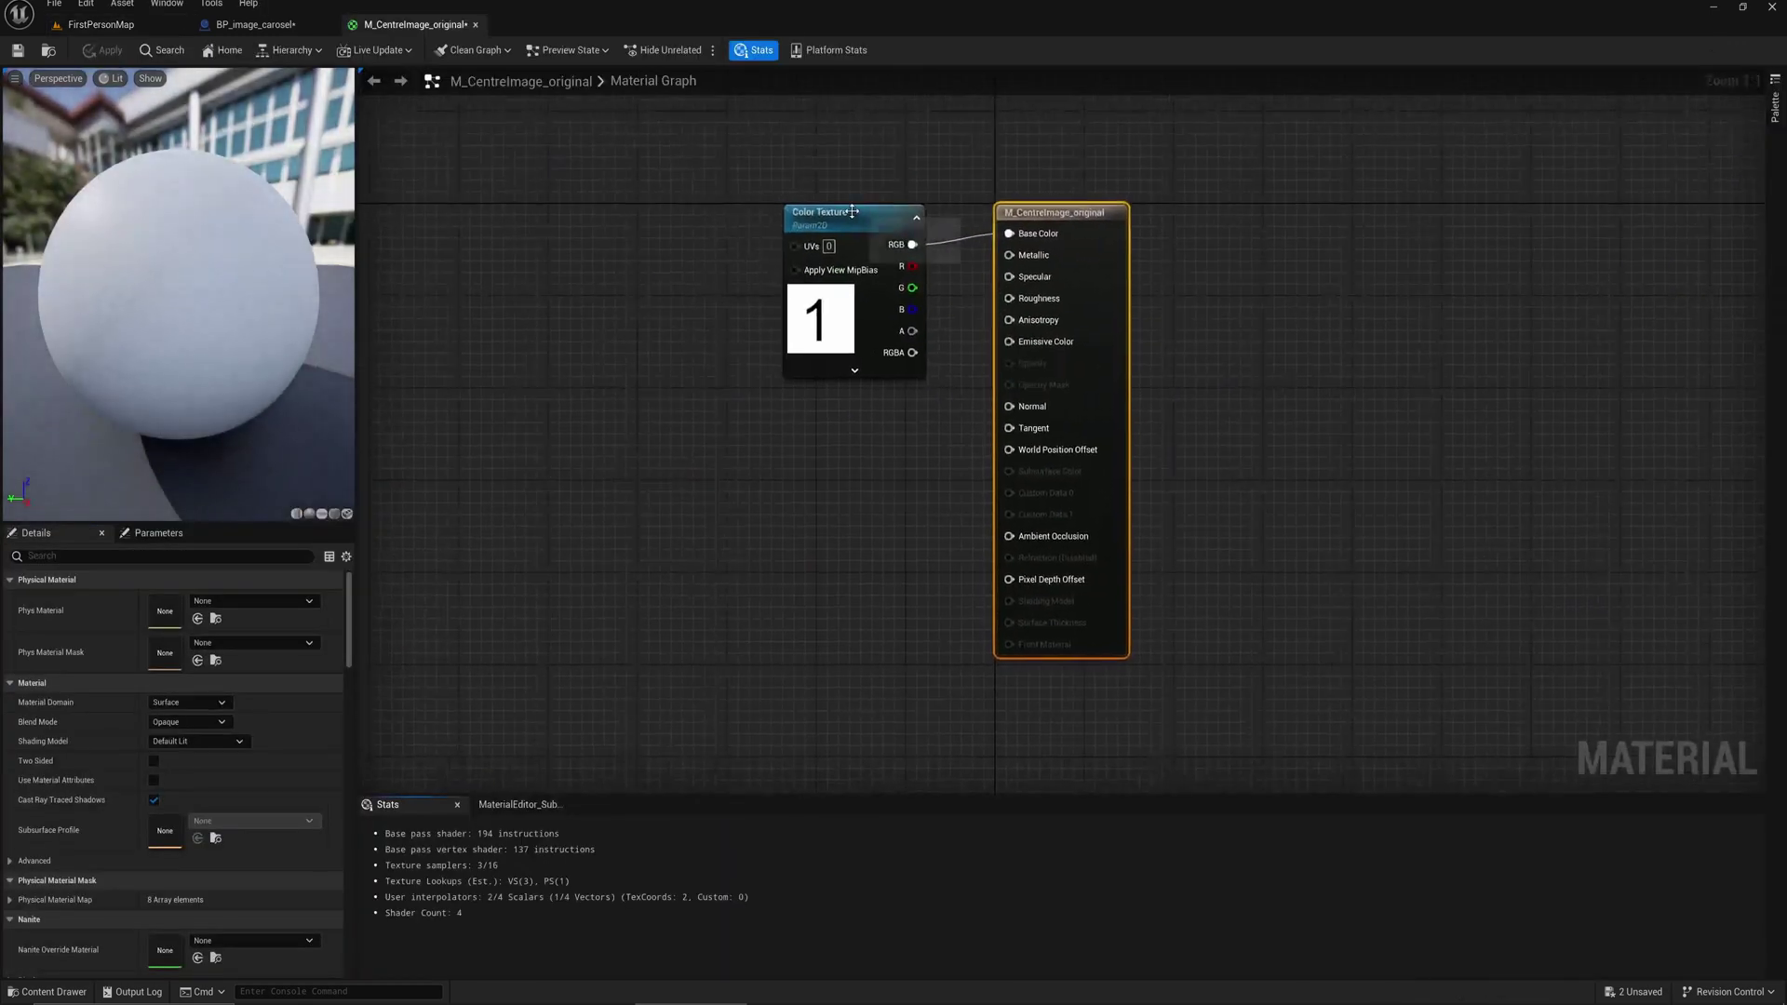
left_click(855, 220)
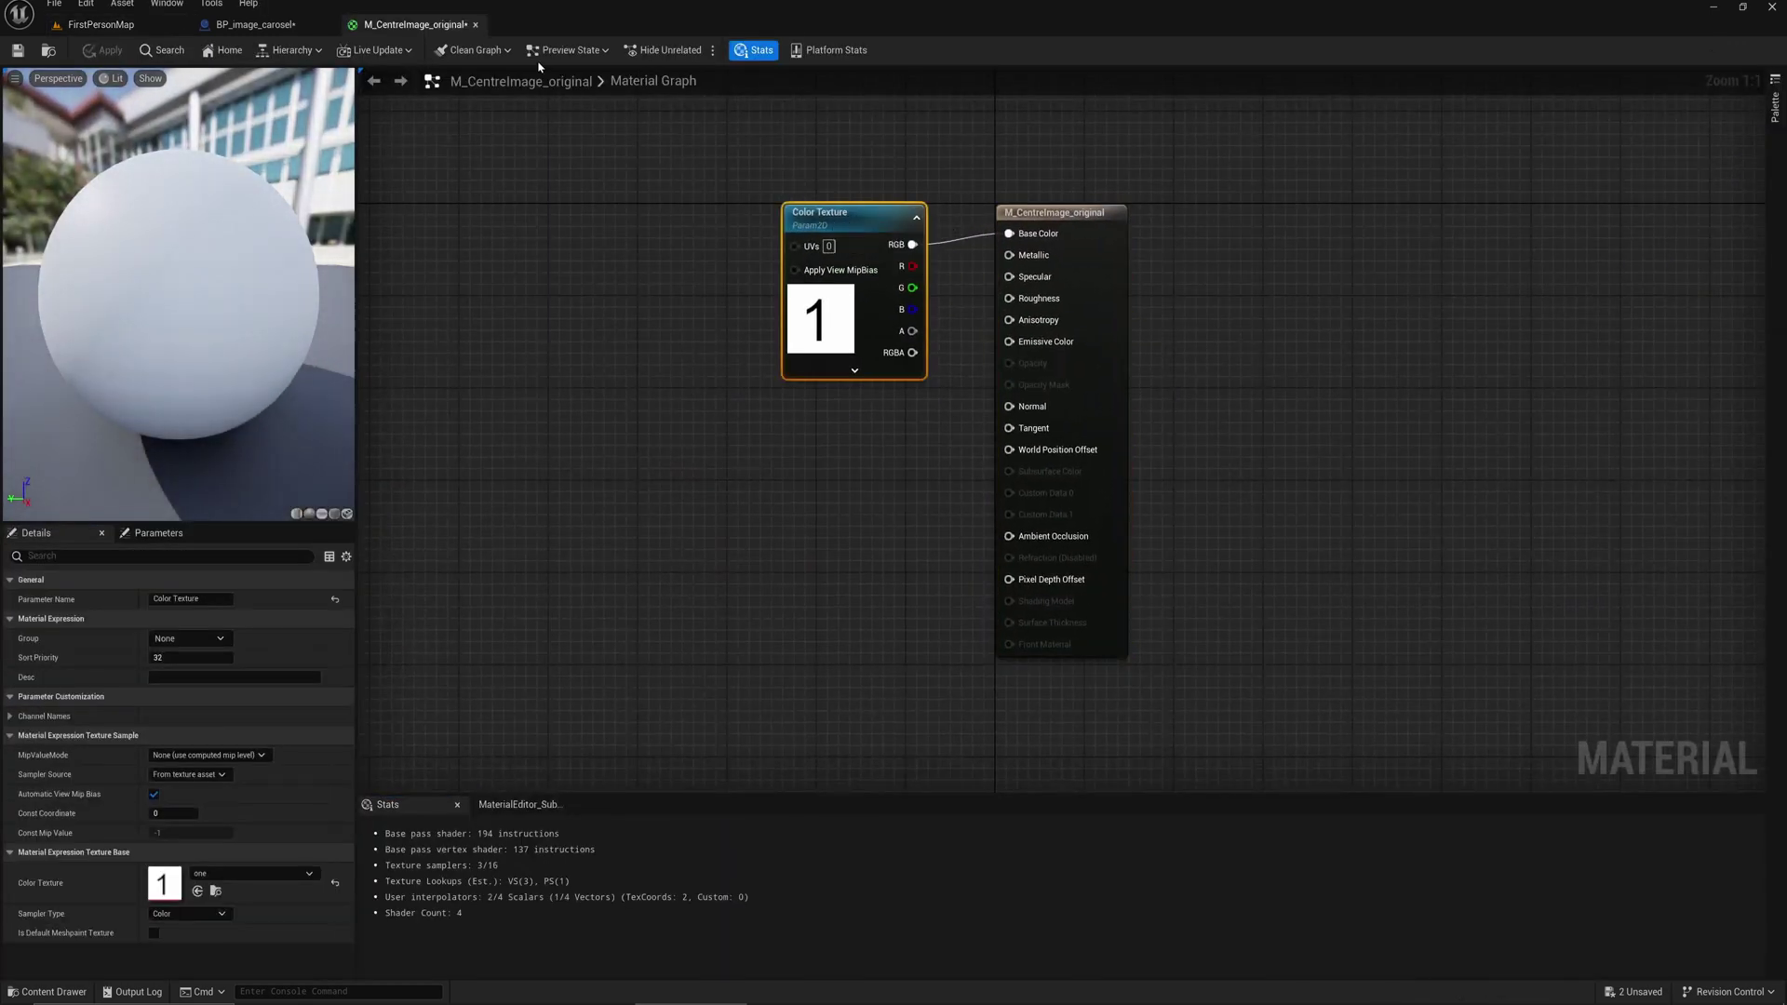
Open M_CentreImage_3 from the FirstPersonMap Content Browser and review its parameters
left_click(476, 24)
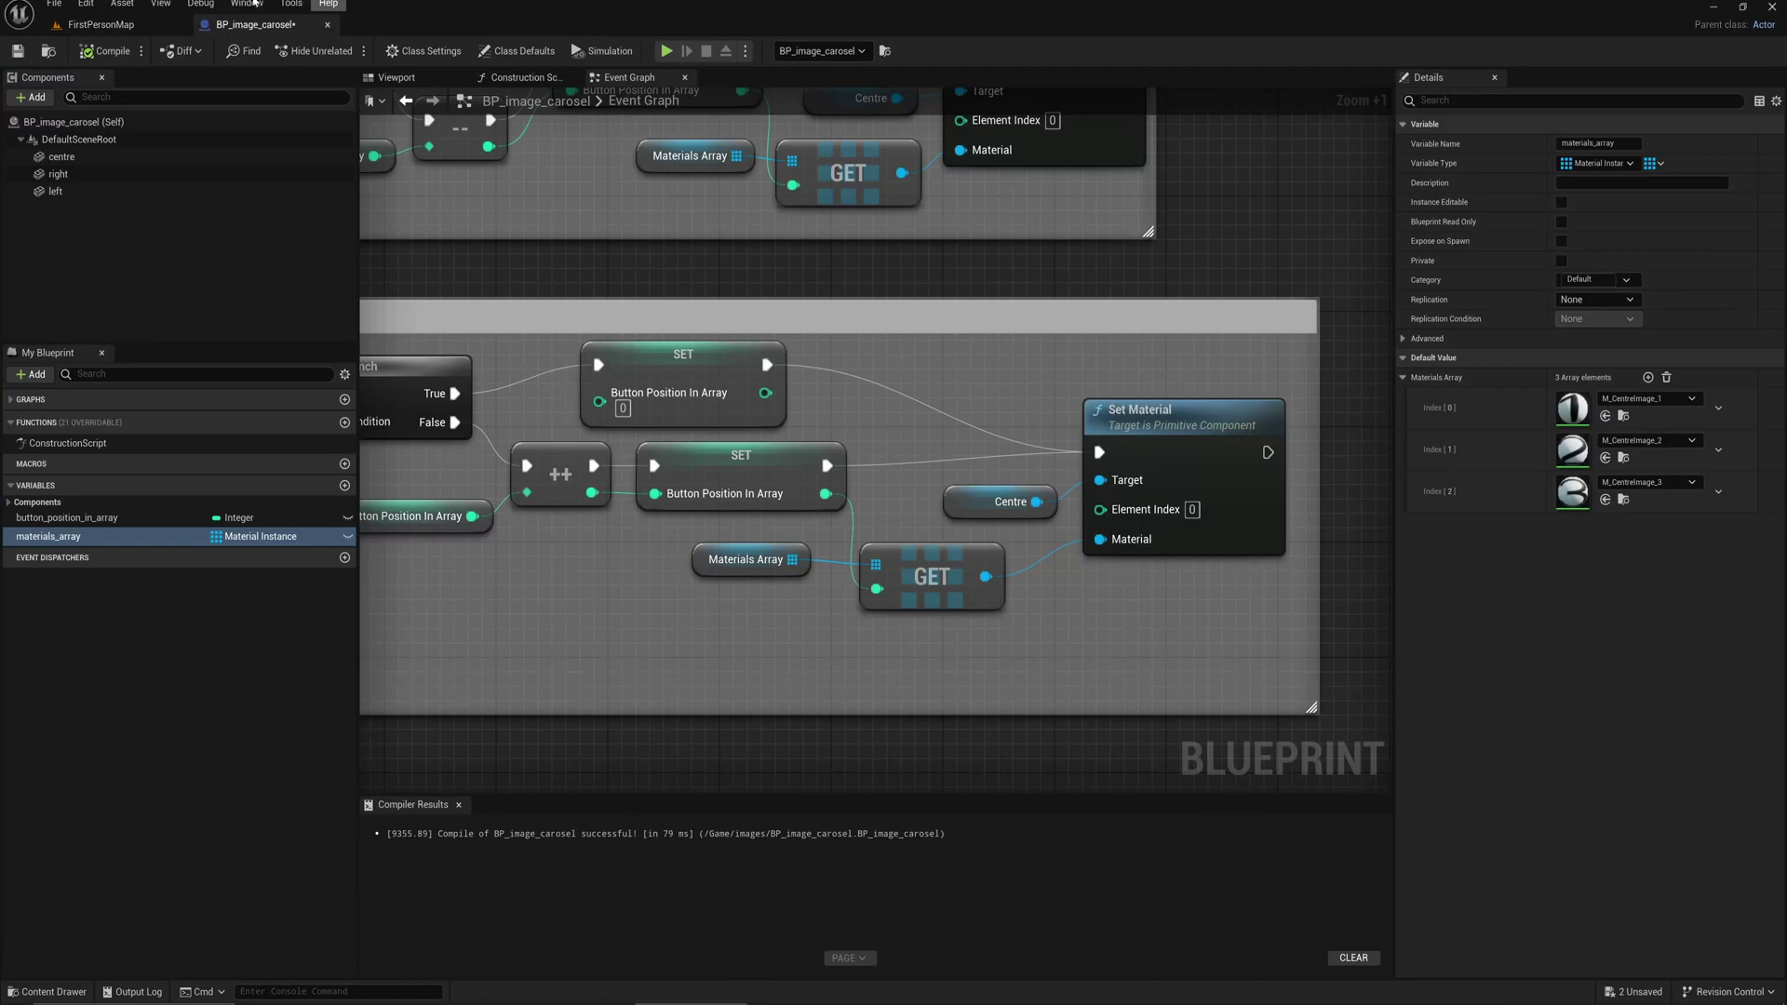
left_click(117, 18)
left_click(777, 676)
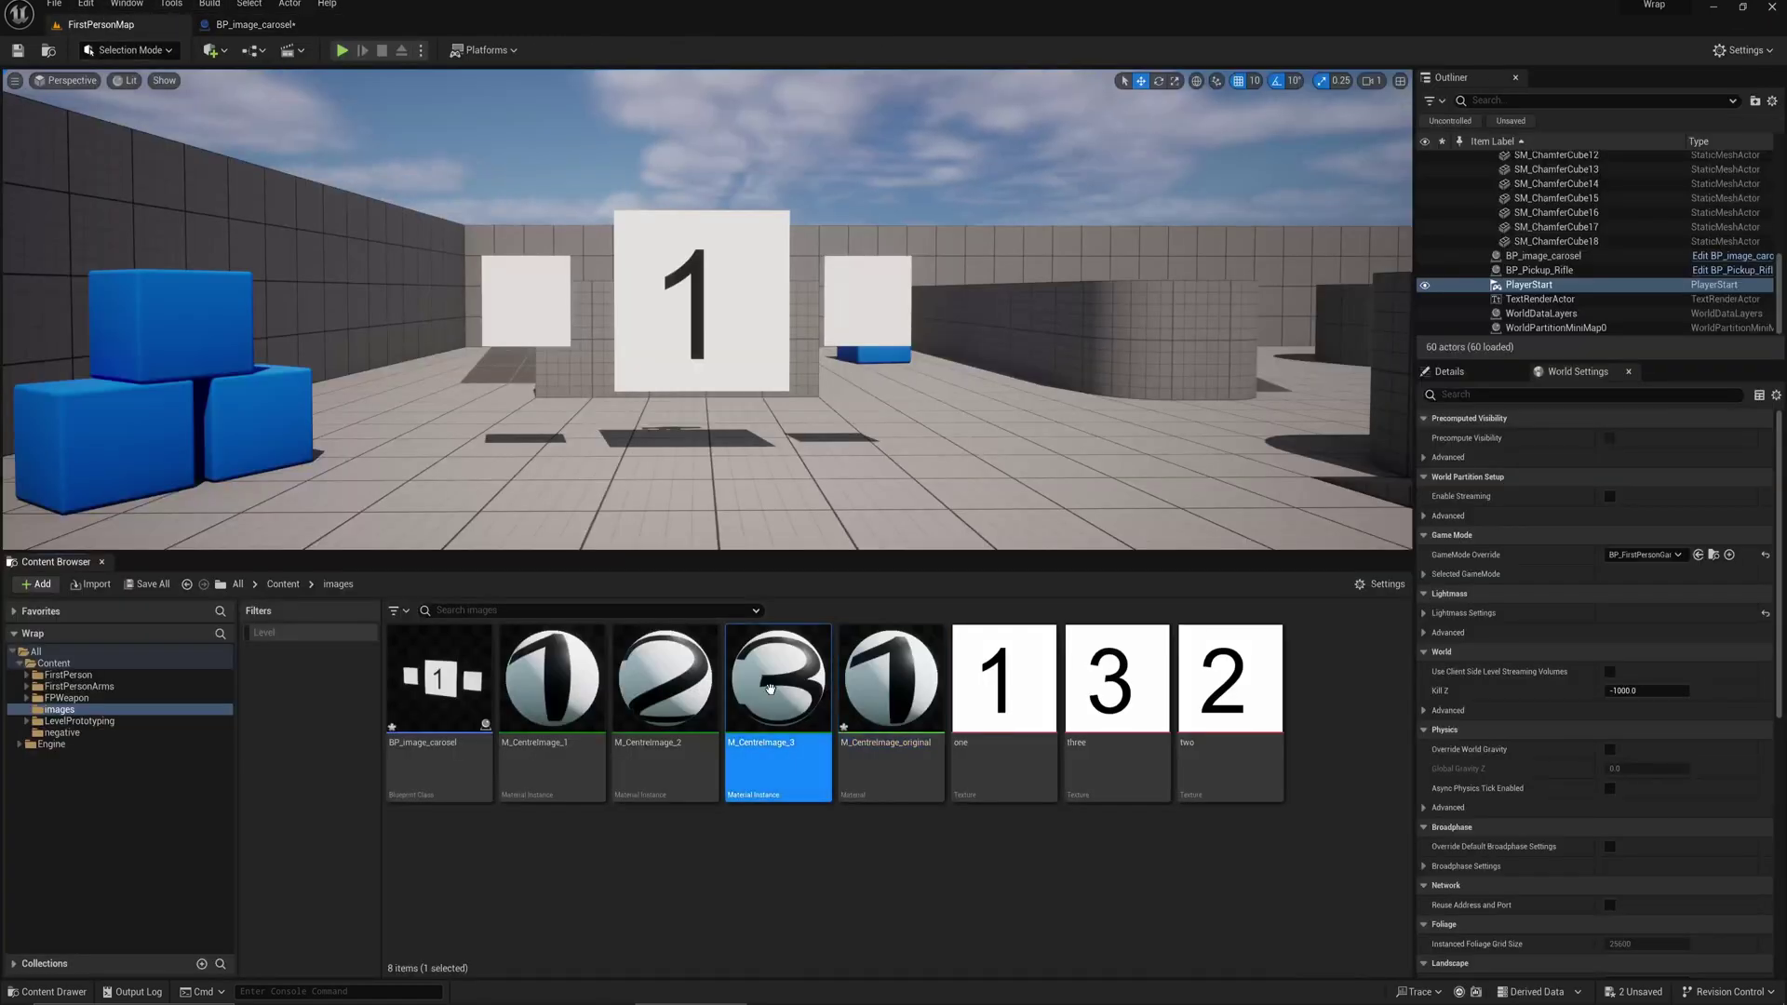
double_click(777, 677)
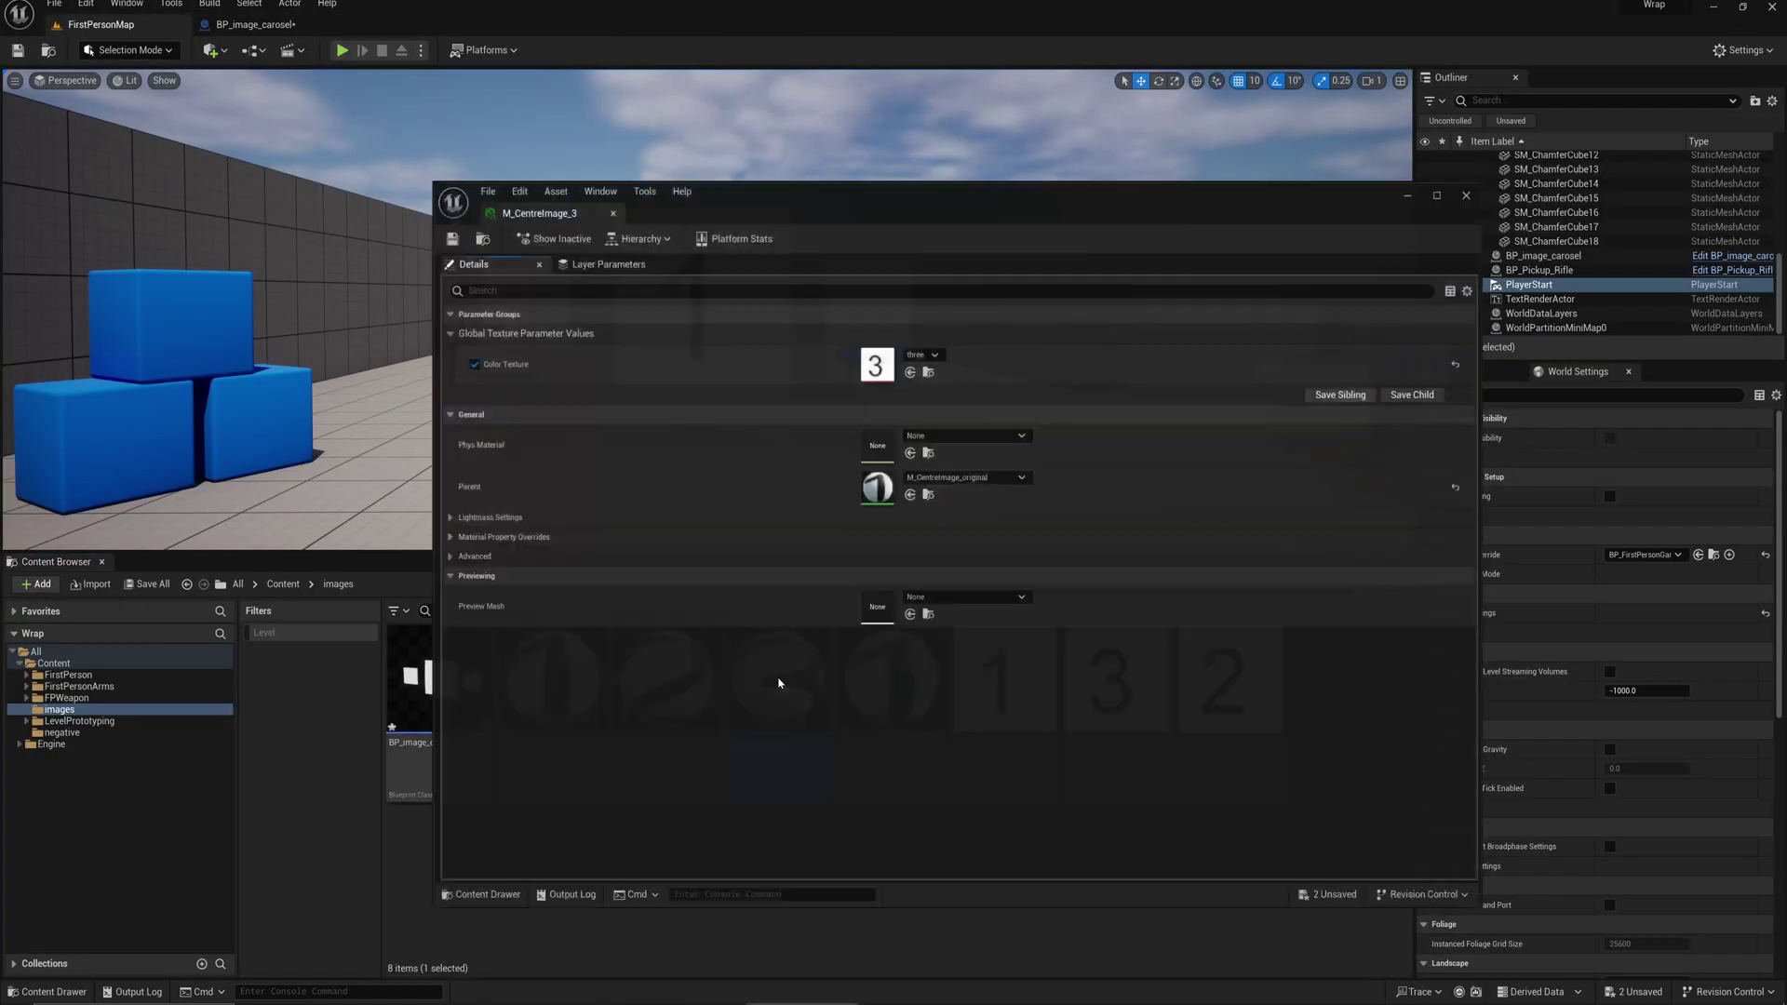
left_click(1466, 197)
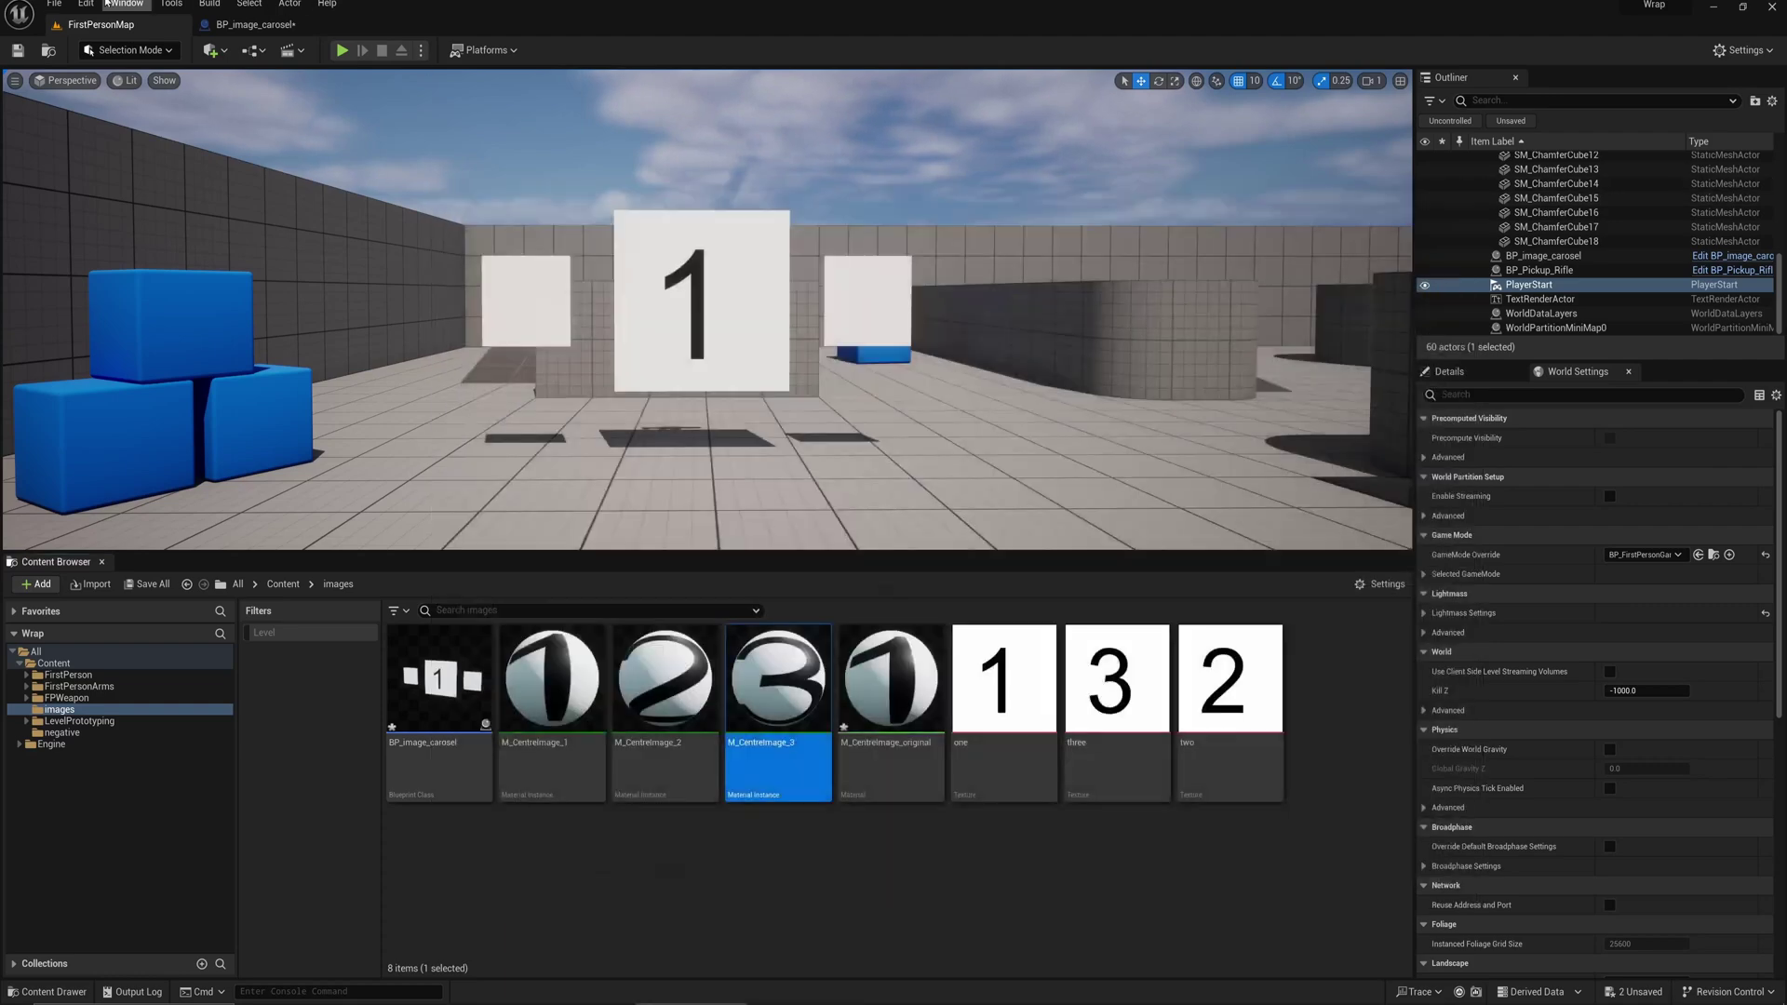
Glance at the carousel blueprint, then select BP_image_carosel in the level's Content Browser
left_click(263, 27)
left_click(140, 24)
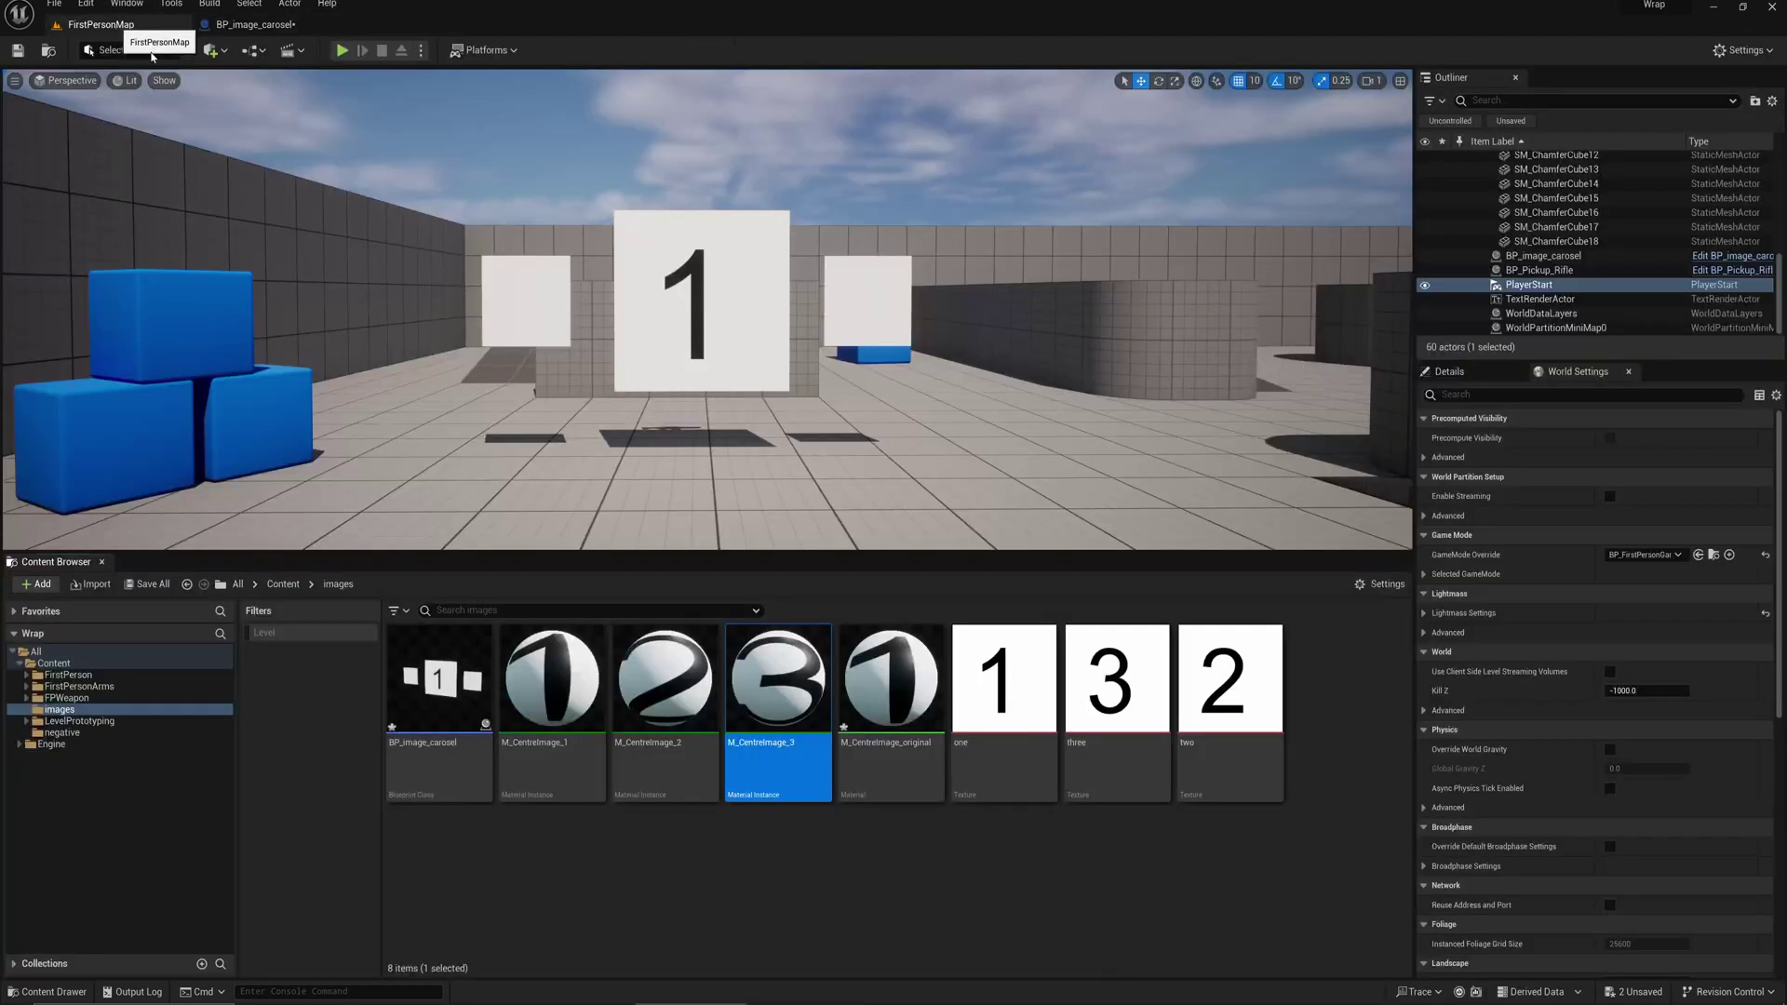
left_click(437, 677)
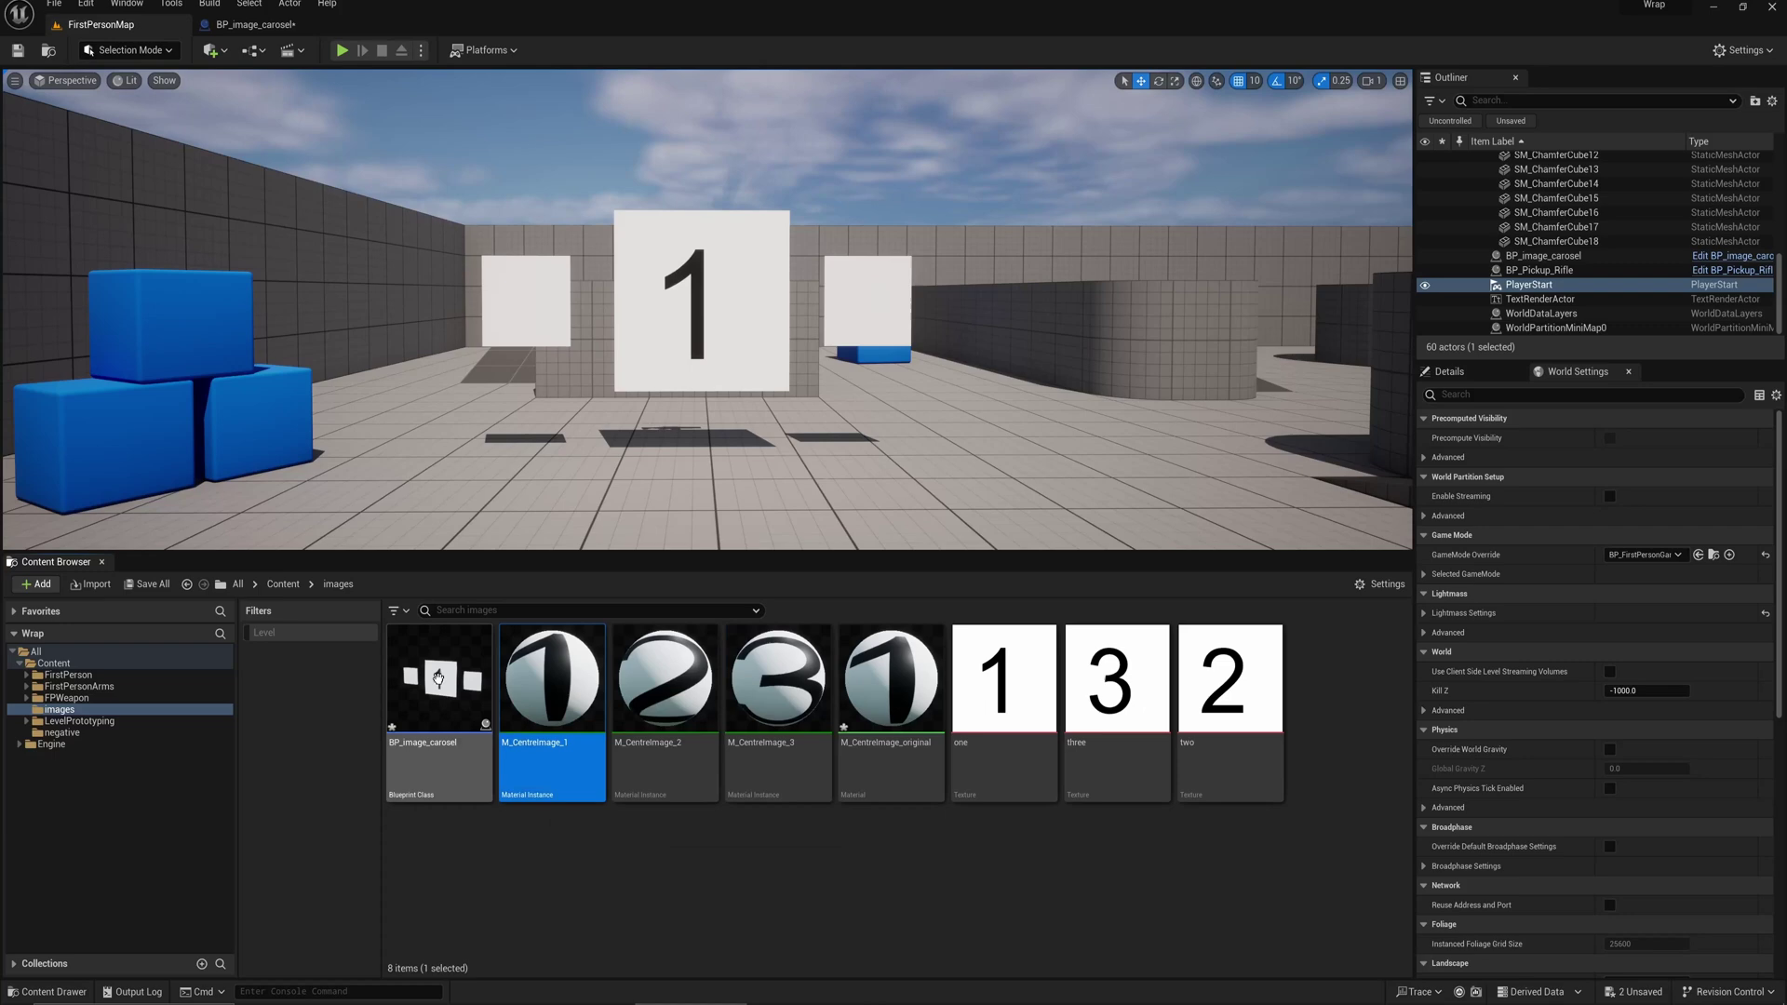
Open BP_image_carosel's Viewport and click through the centre, right and left plane components
double_click(438, 677)
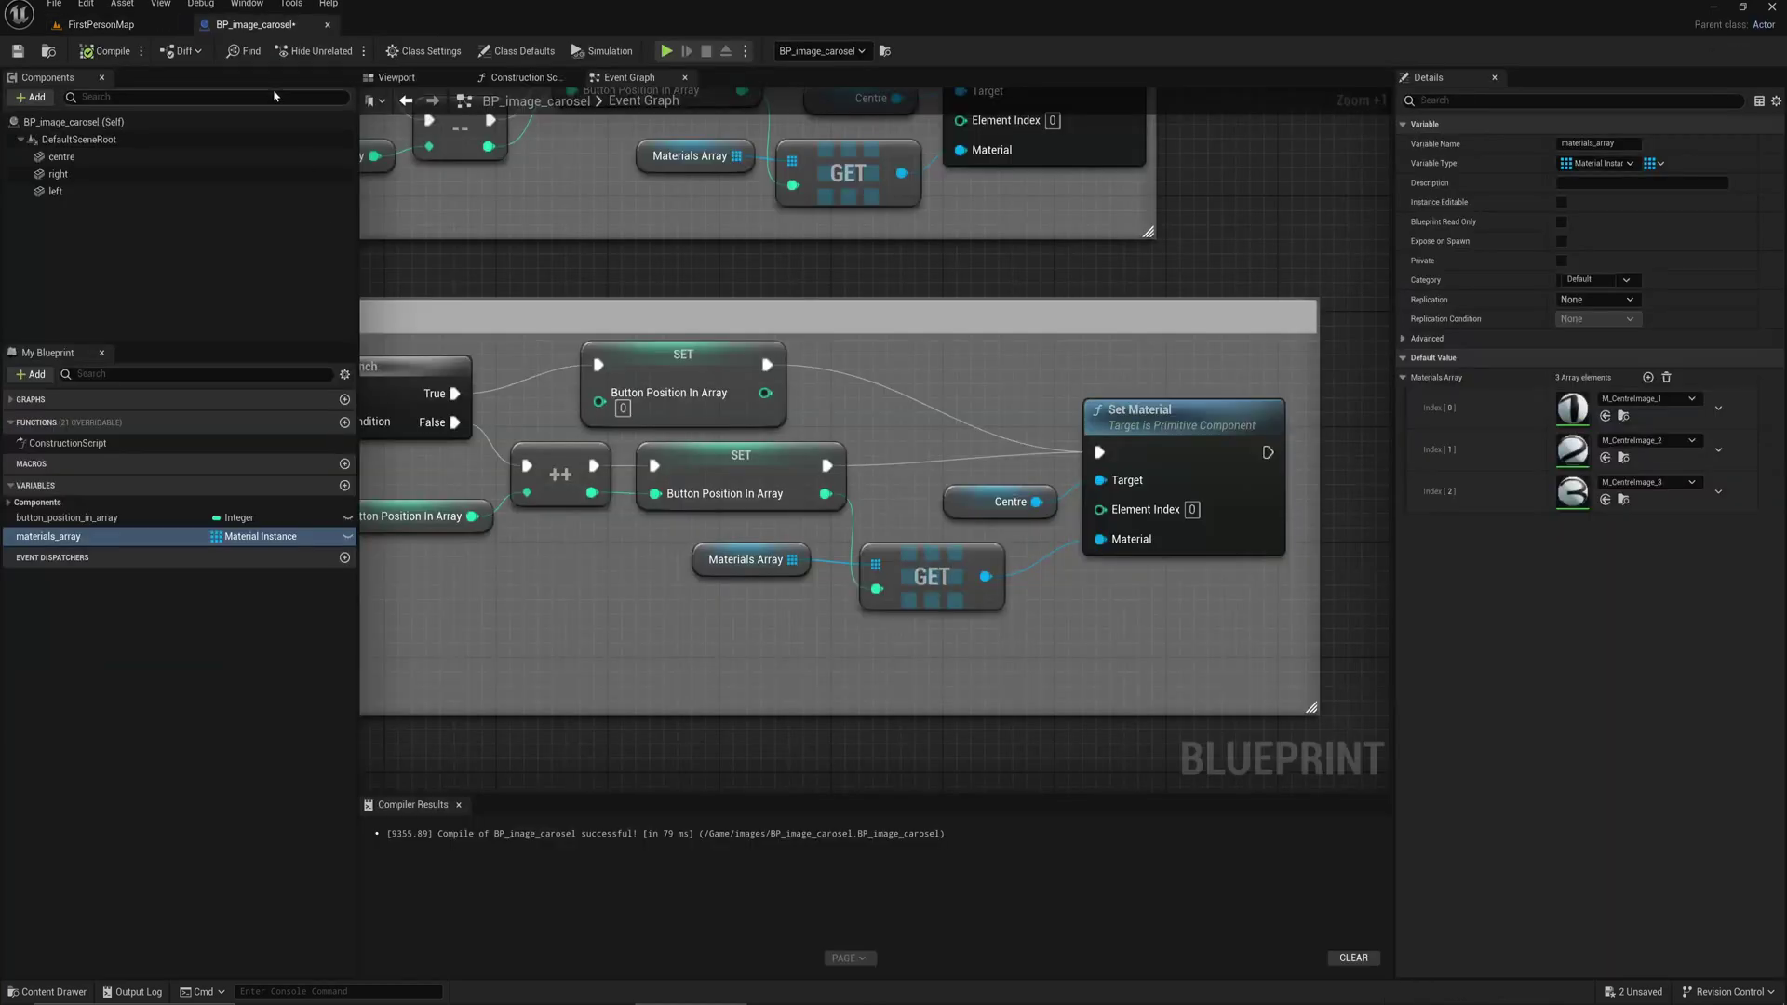
left_click(396, 79)
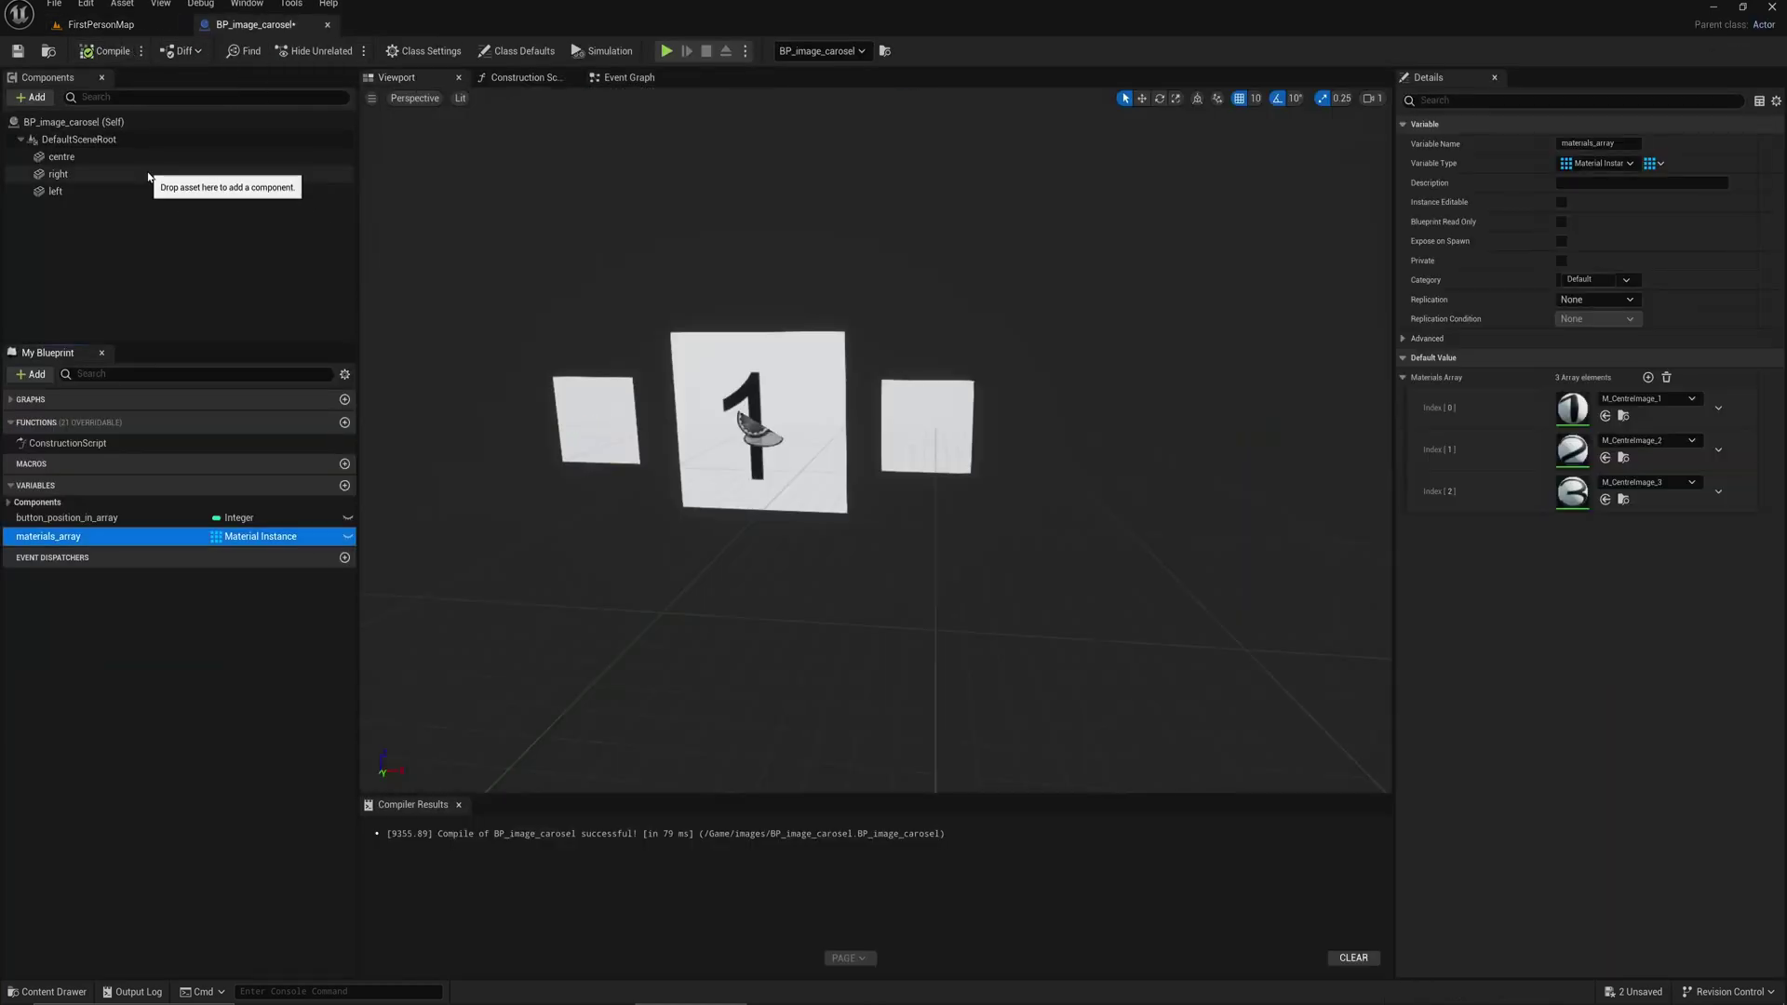
left_click(59, 159)
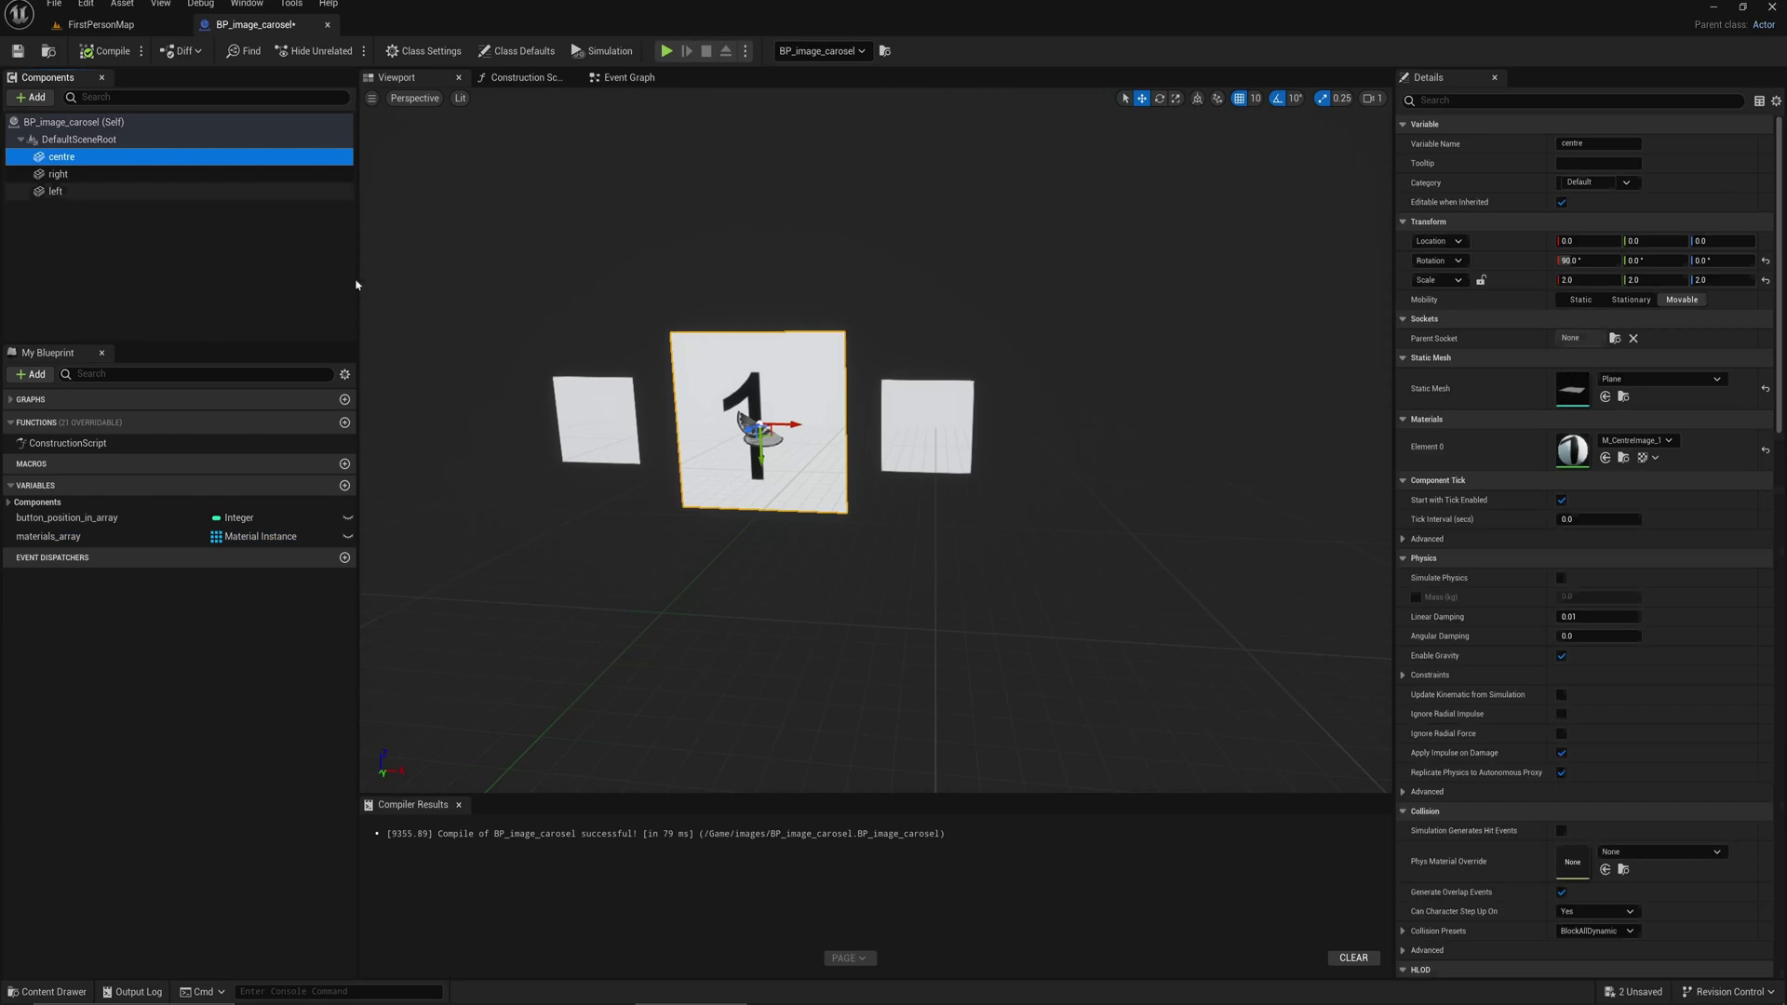
left_click(56, 192)
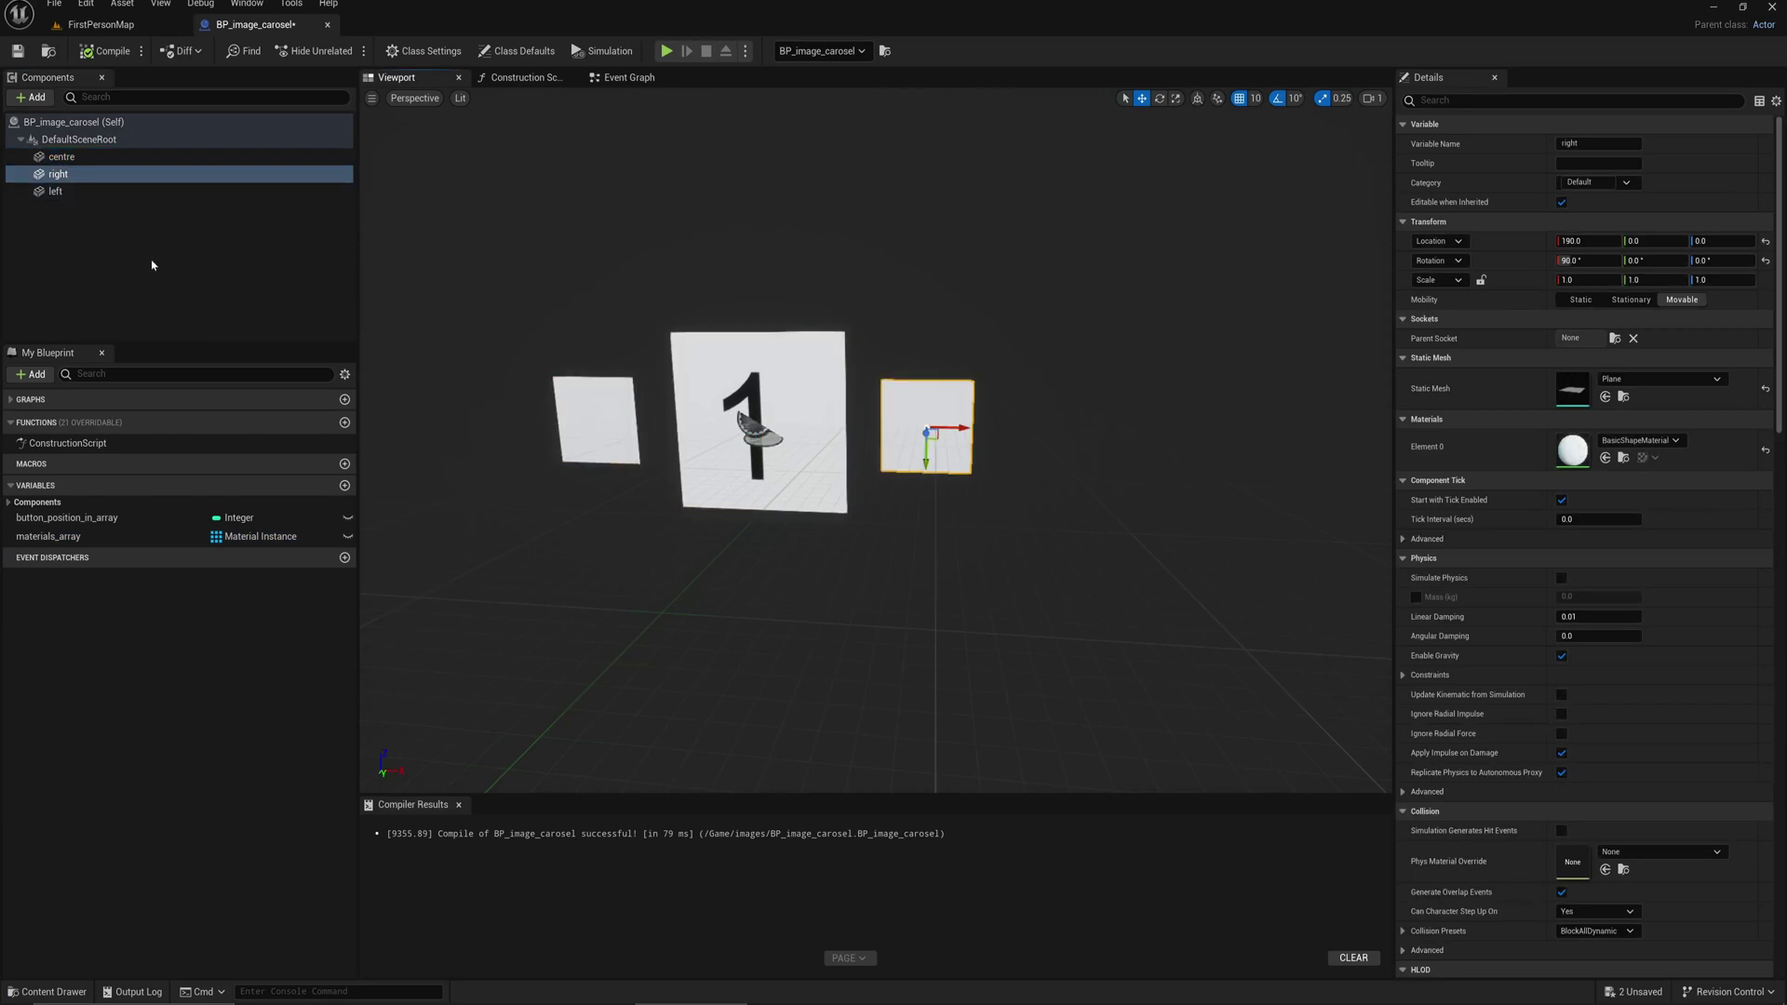
left_click(59, 157)
left_click(56, 192, "shift")
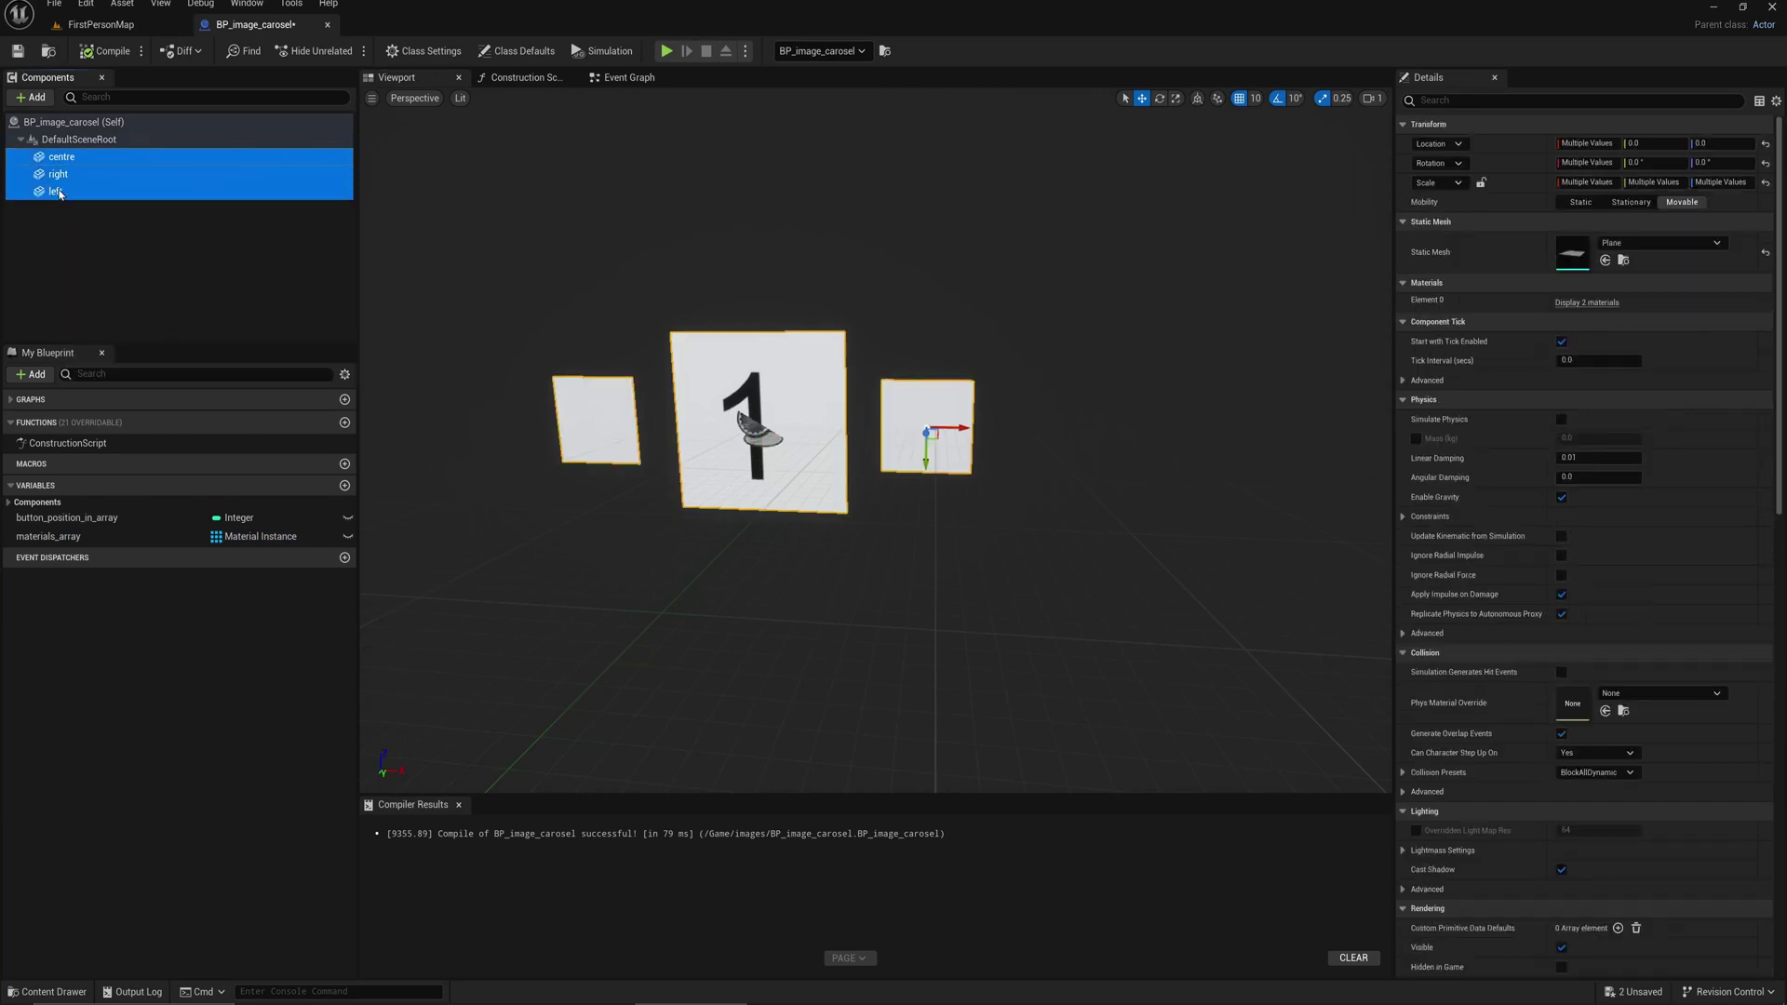
left_click(85, 219)
left_click(58, 174)
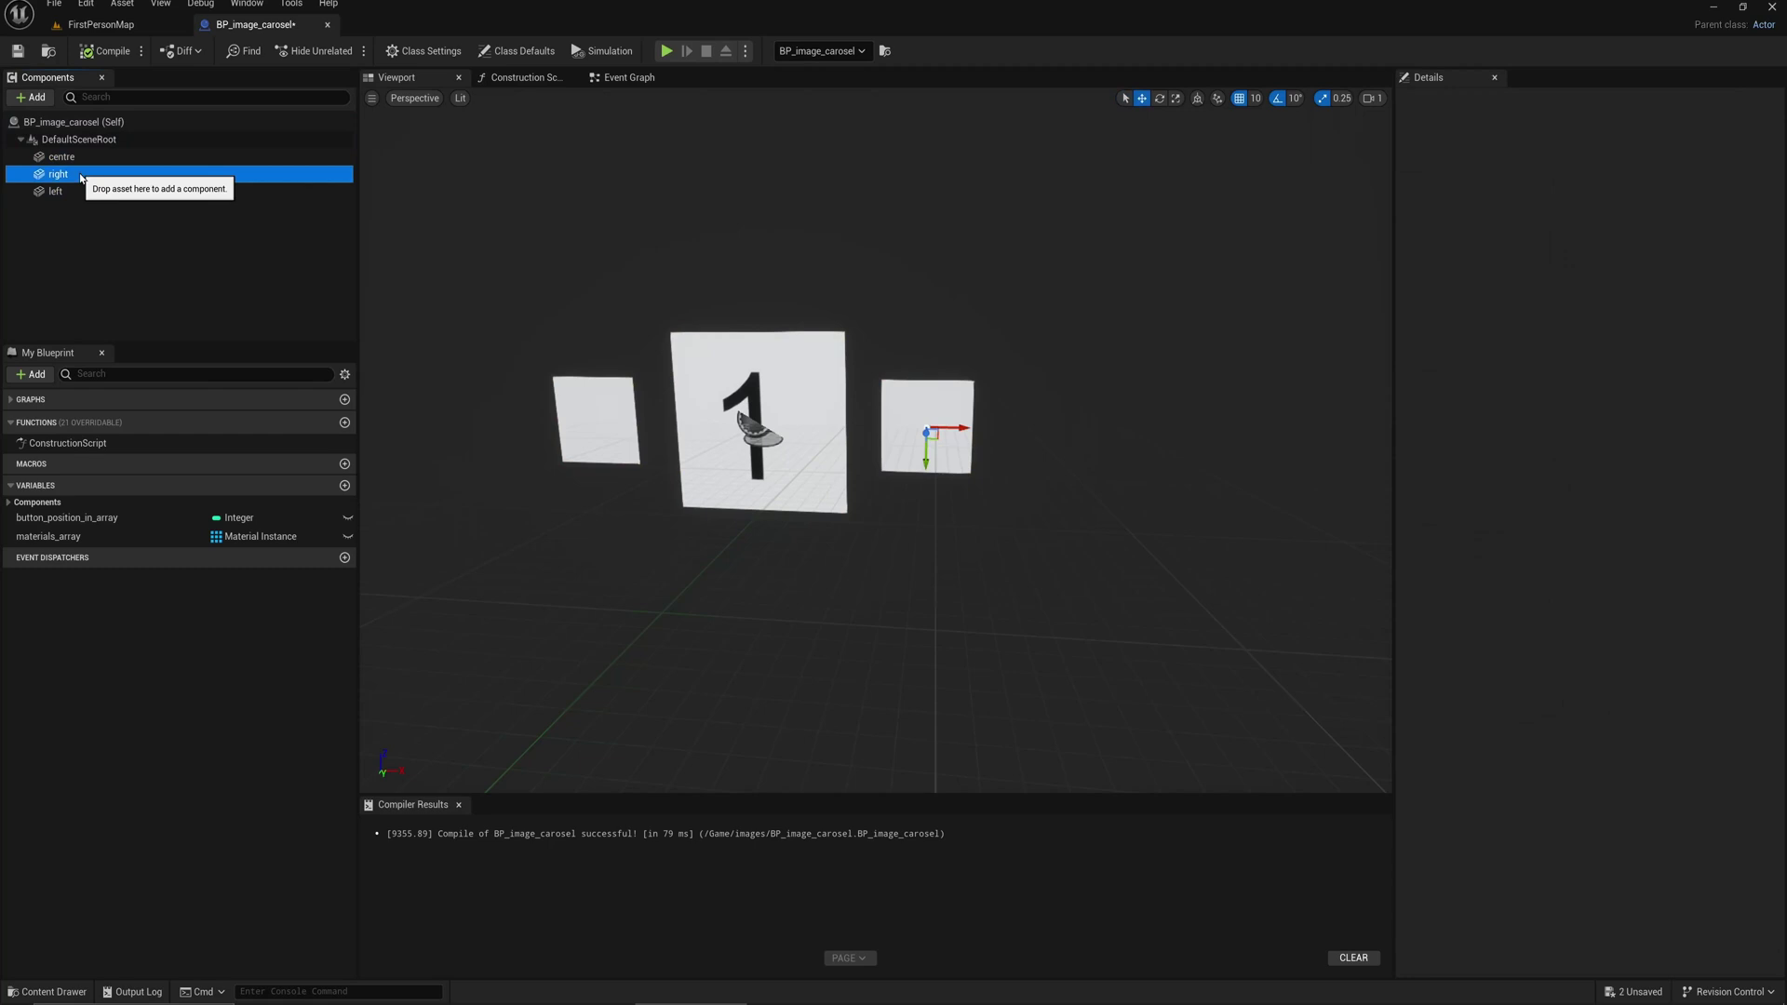
left_click(801, 375)
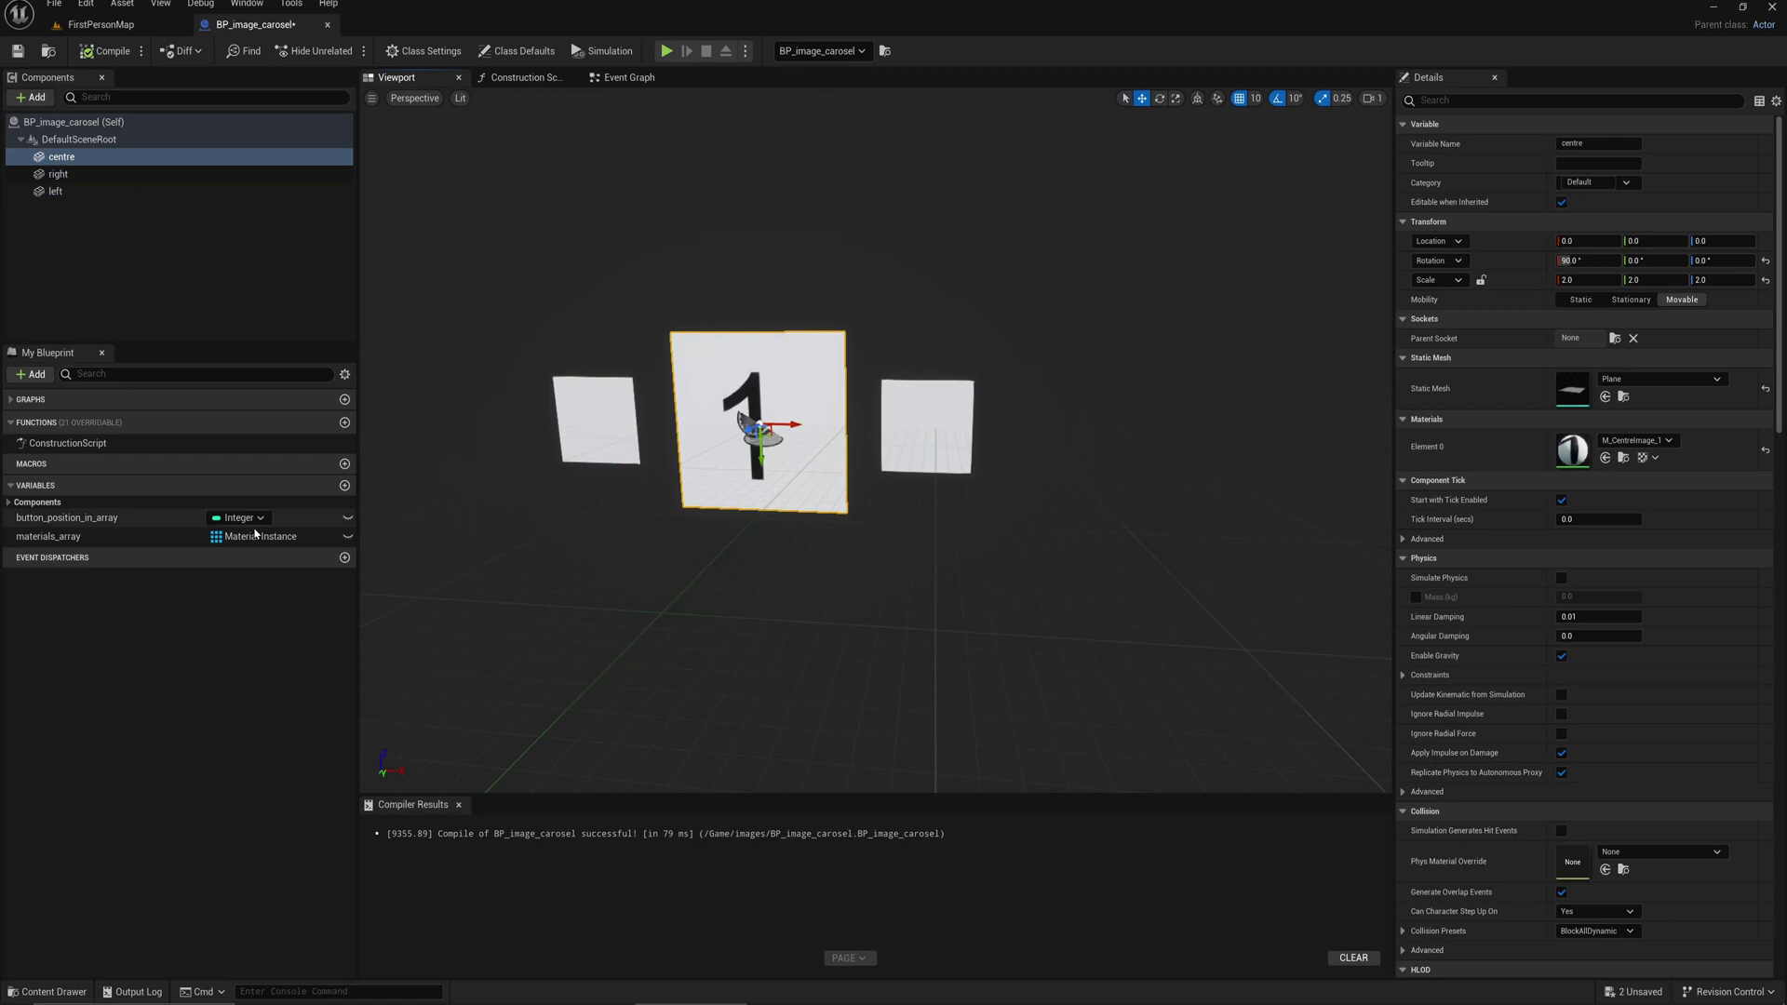
Inspect the button position variable and materials_array's three instances, then open the Event Graph
left_click(13, 519)
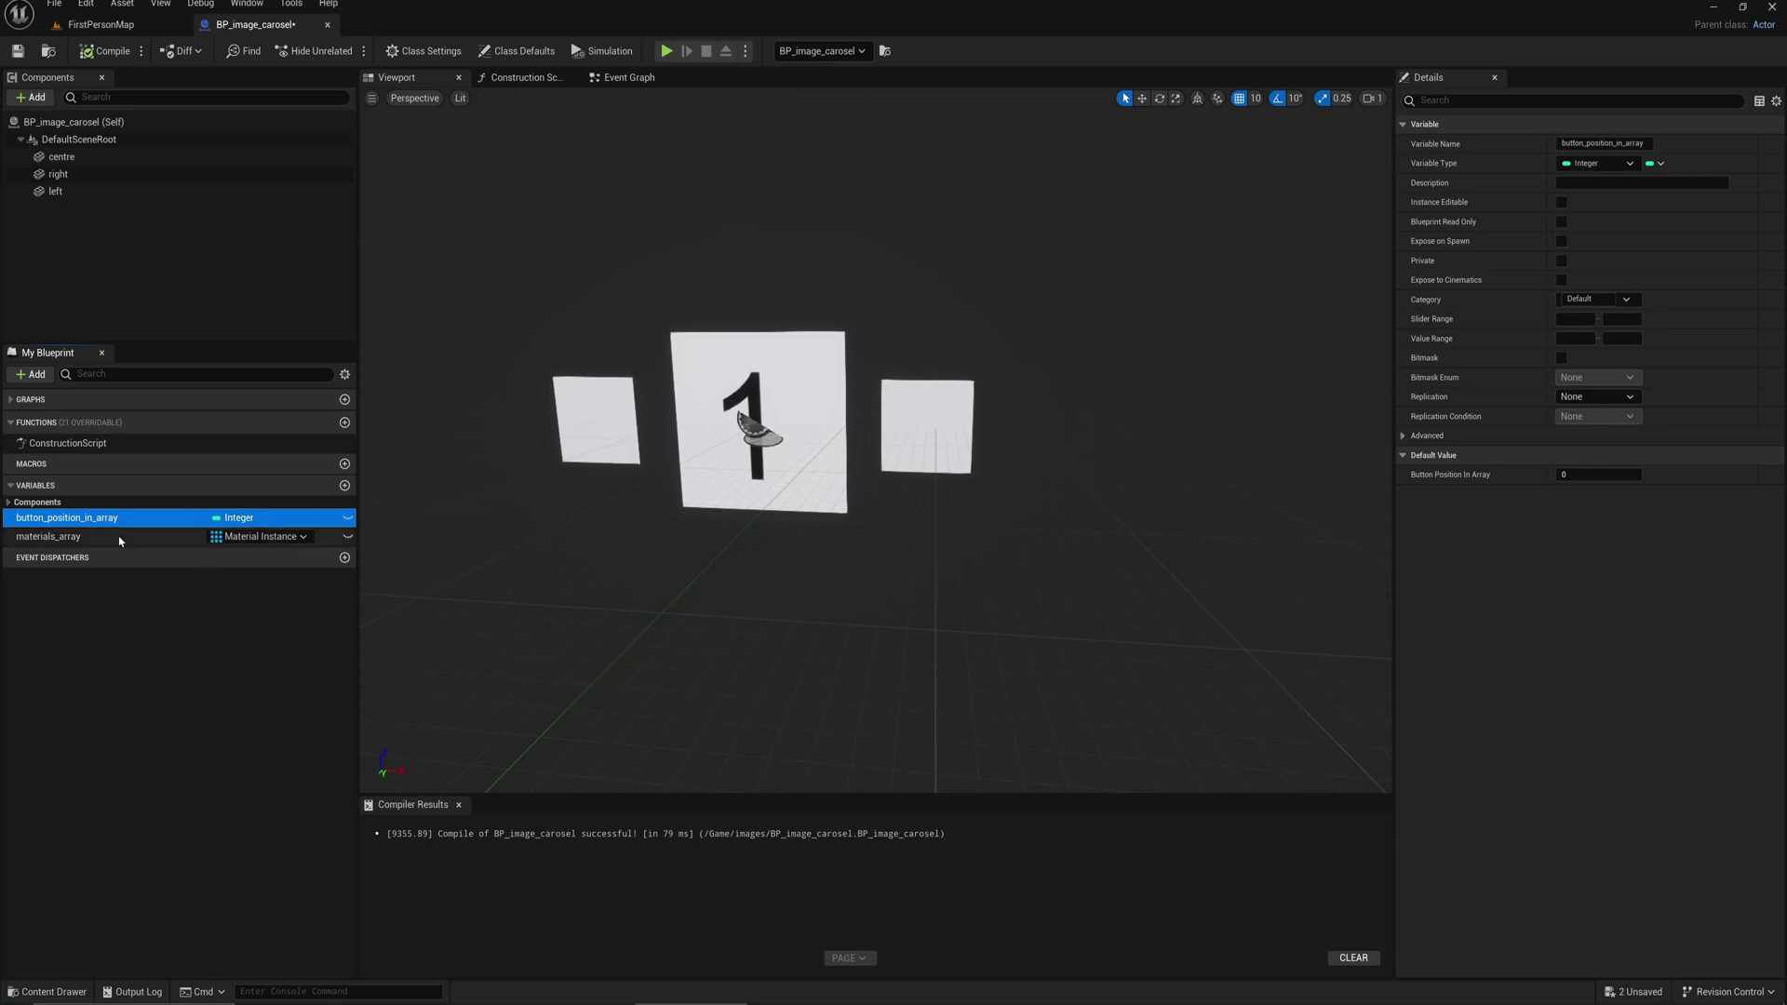
left_click(113, 539)
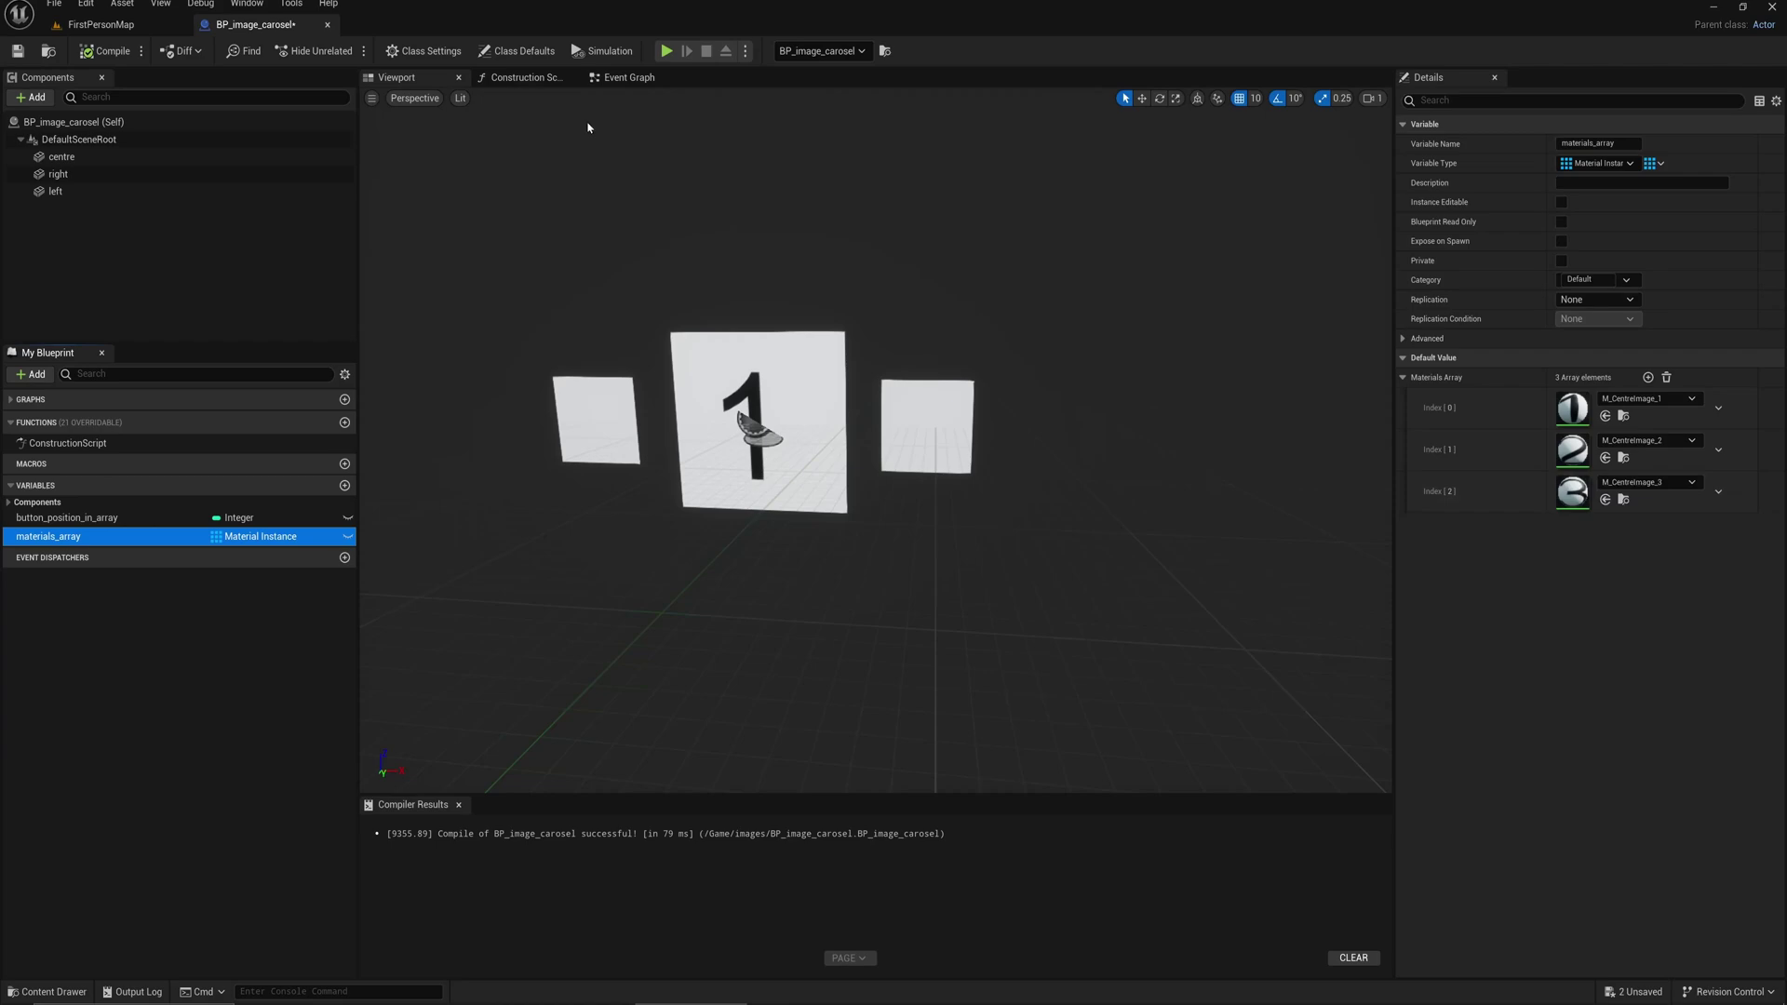
left_click(621, 78)
scroll(600, 270, "down", 4)
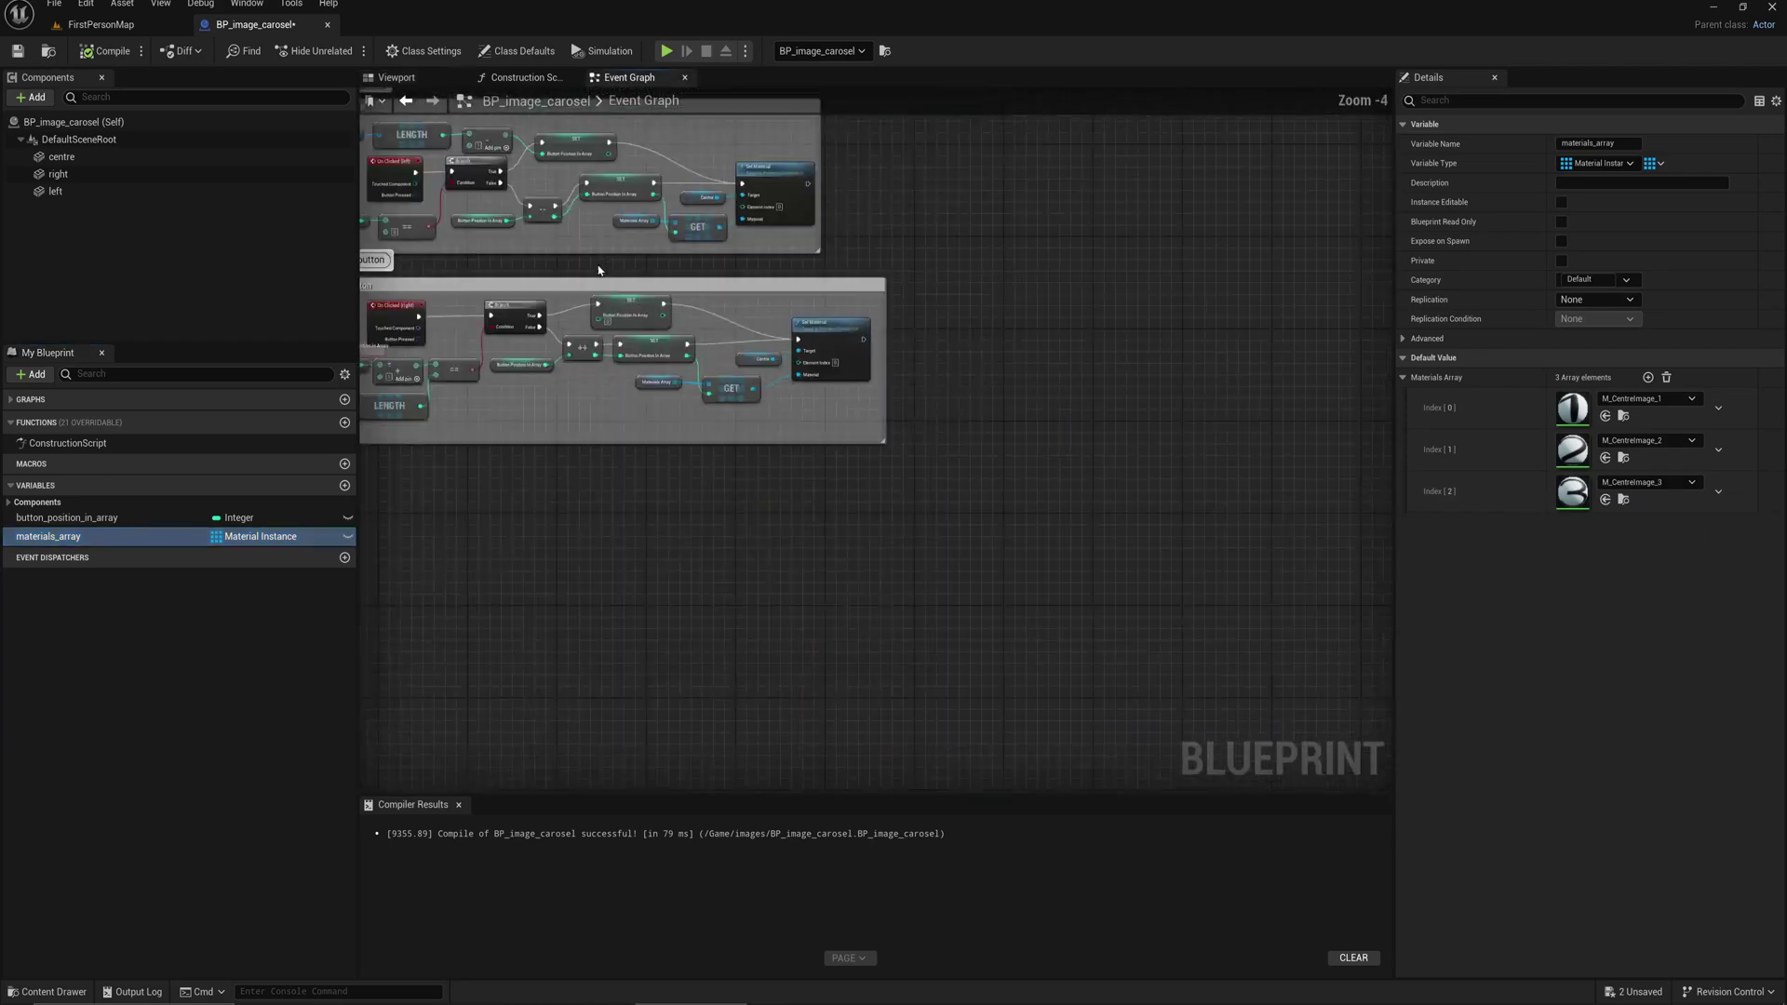
Survey the left and right button node groups, then select the right plane in the Viewport
mouse_move(600, 278)
right_mouse_down()
mouse_move(666, 299)
mouse_move(830, 577)
right_mouse_up()
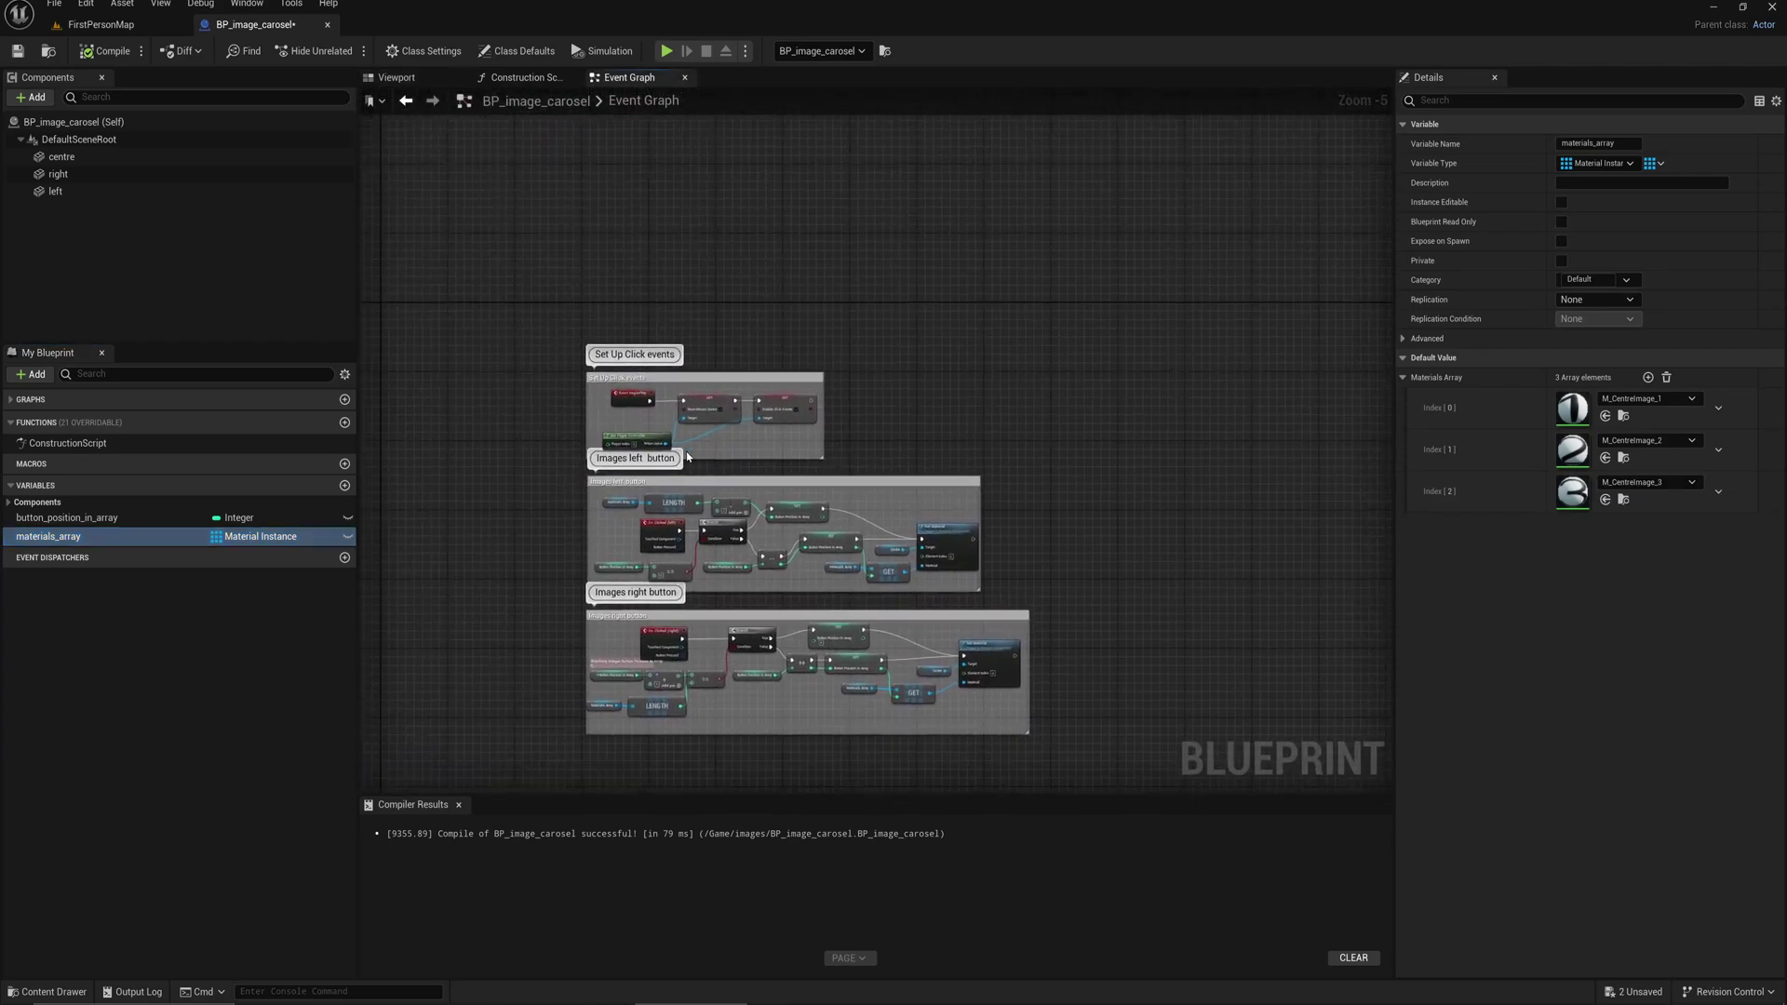
scroll(594, 311, "up", 1)
right_click_drag(586, 446, 454, 336)
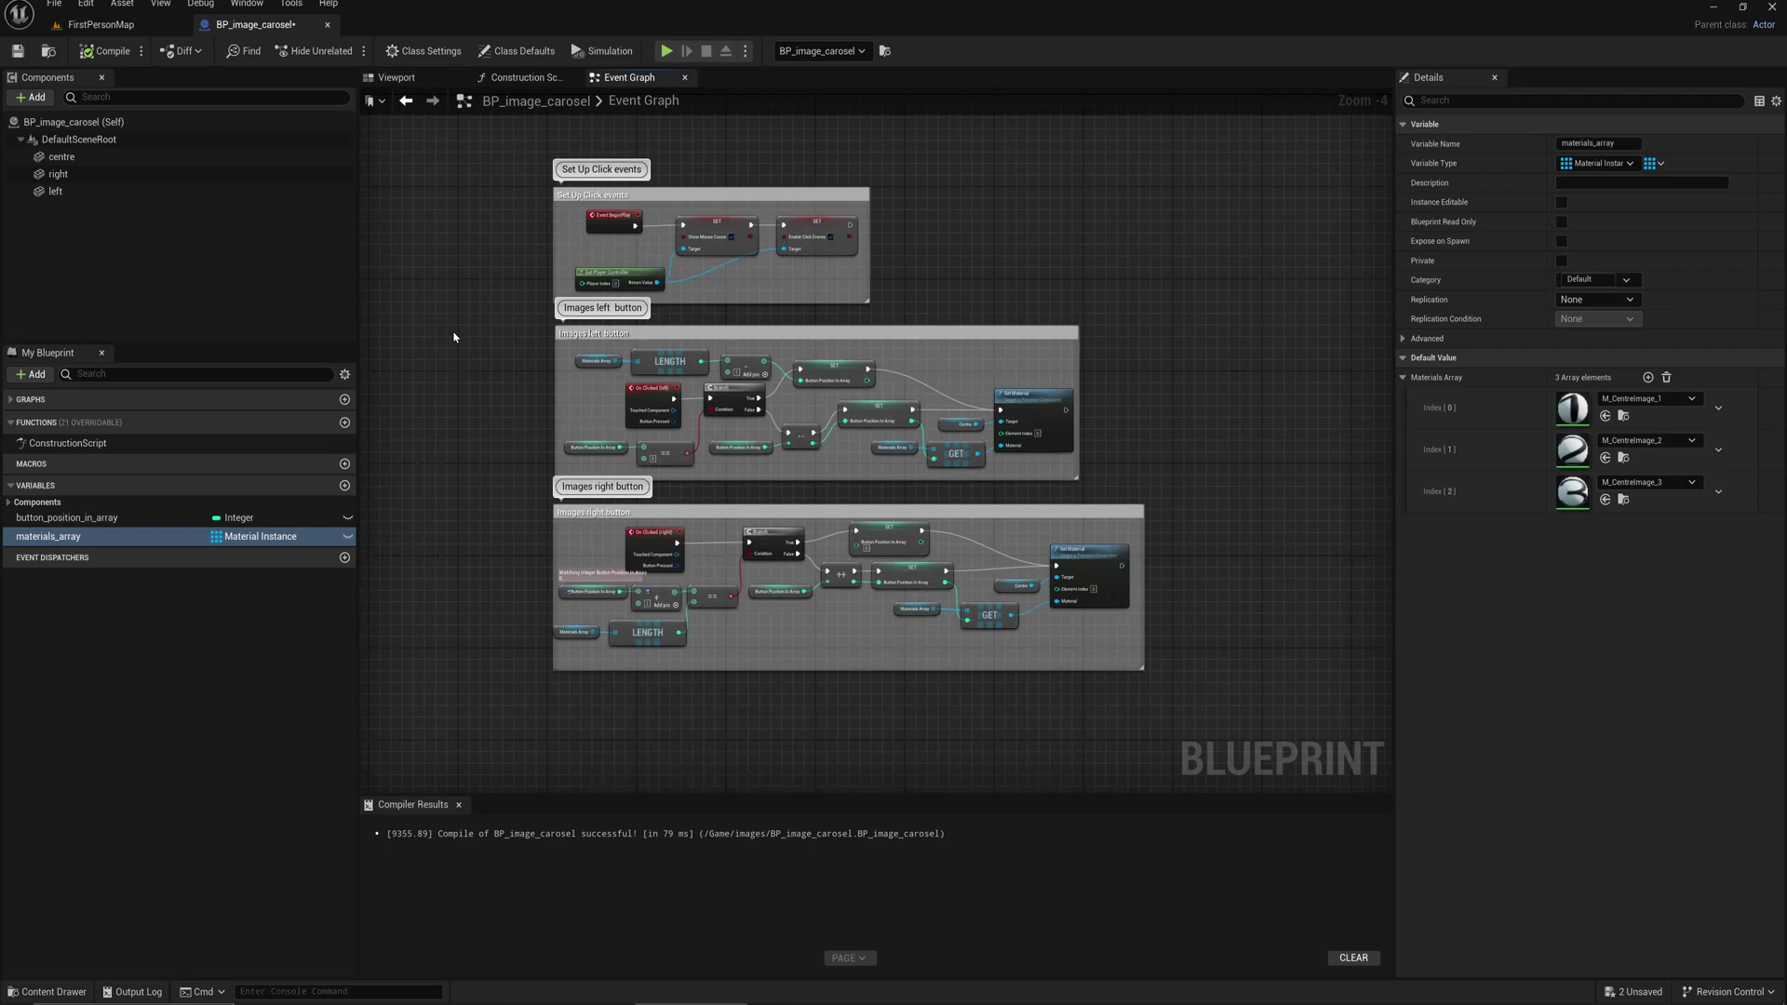
left_click_drag(454, 331, 990, 476)
left_click_drag(485, 490, 1172, 720)
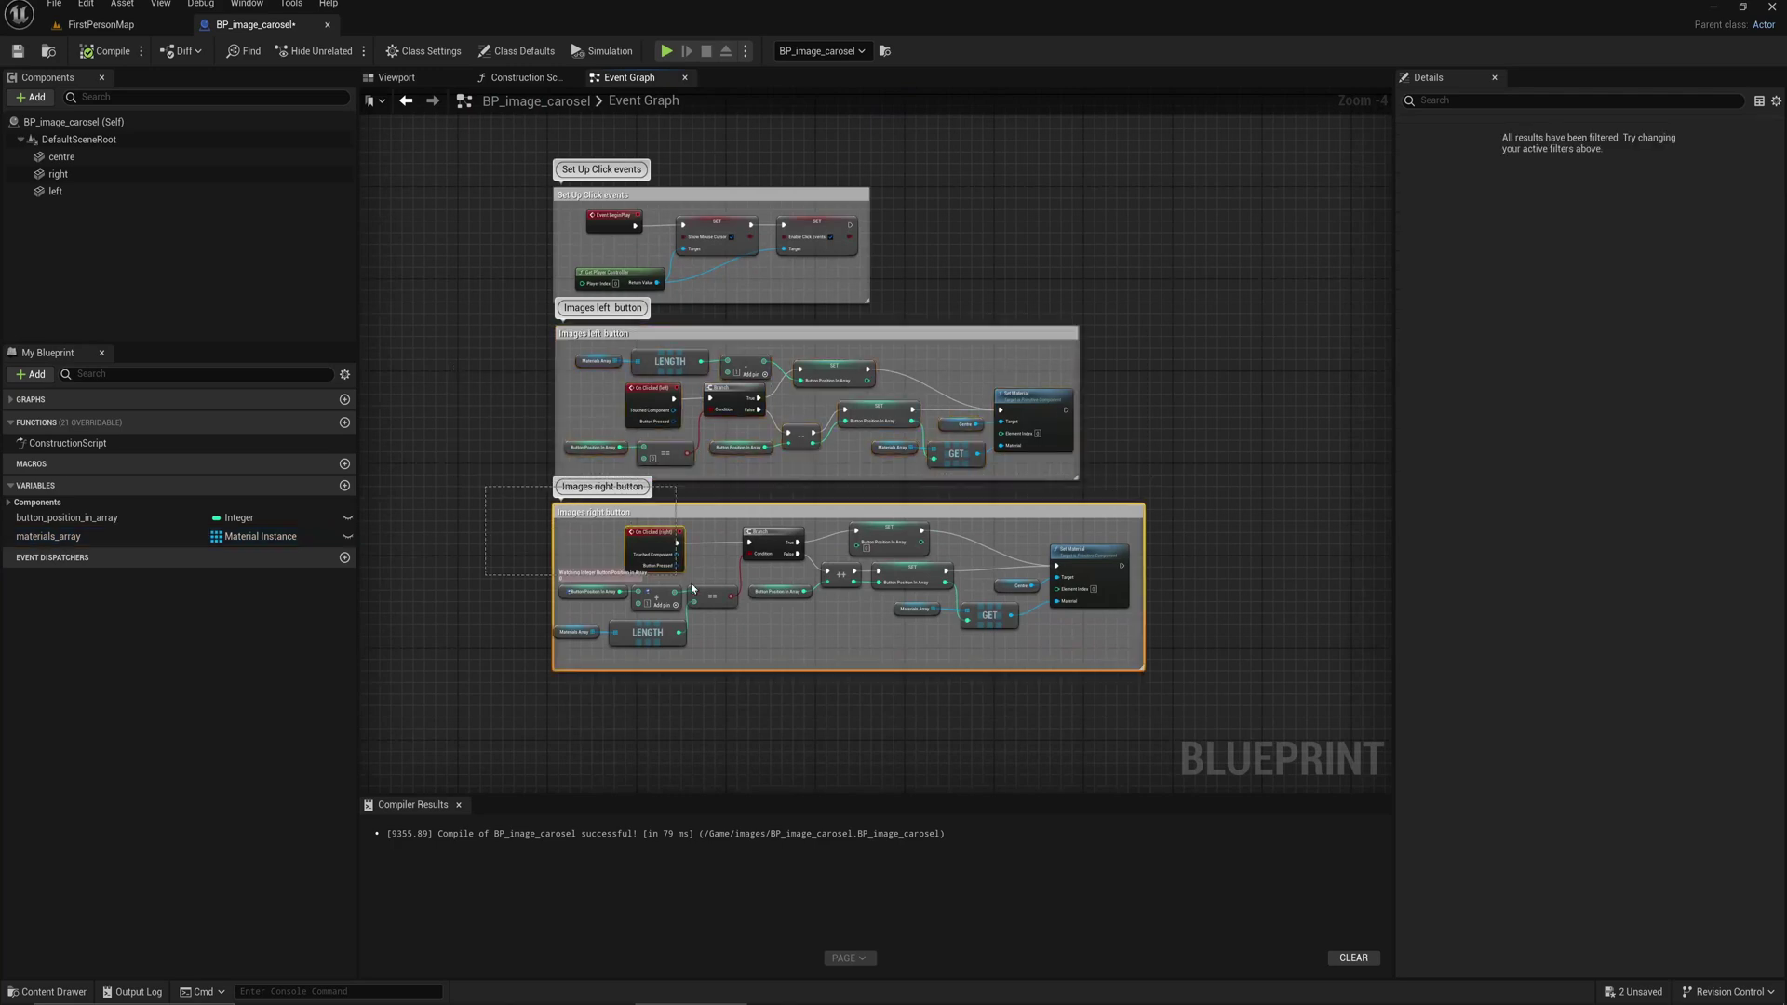
left_click(495, 542)
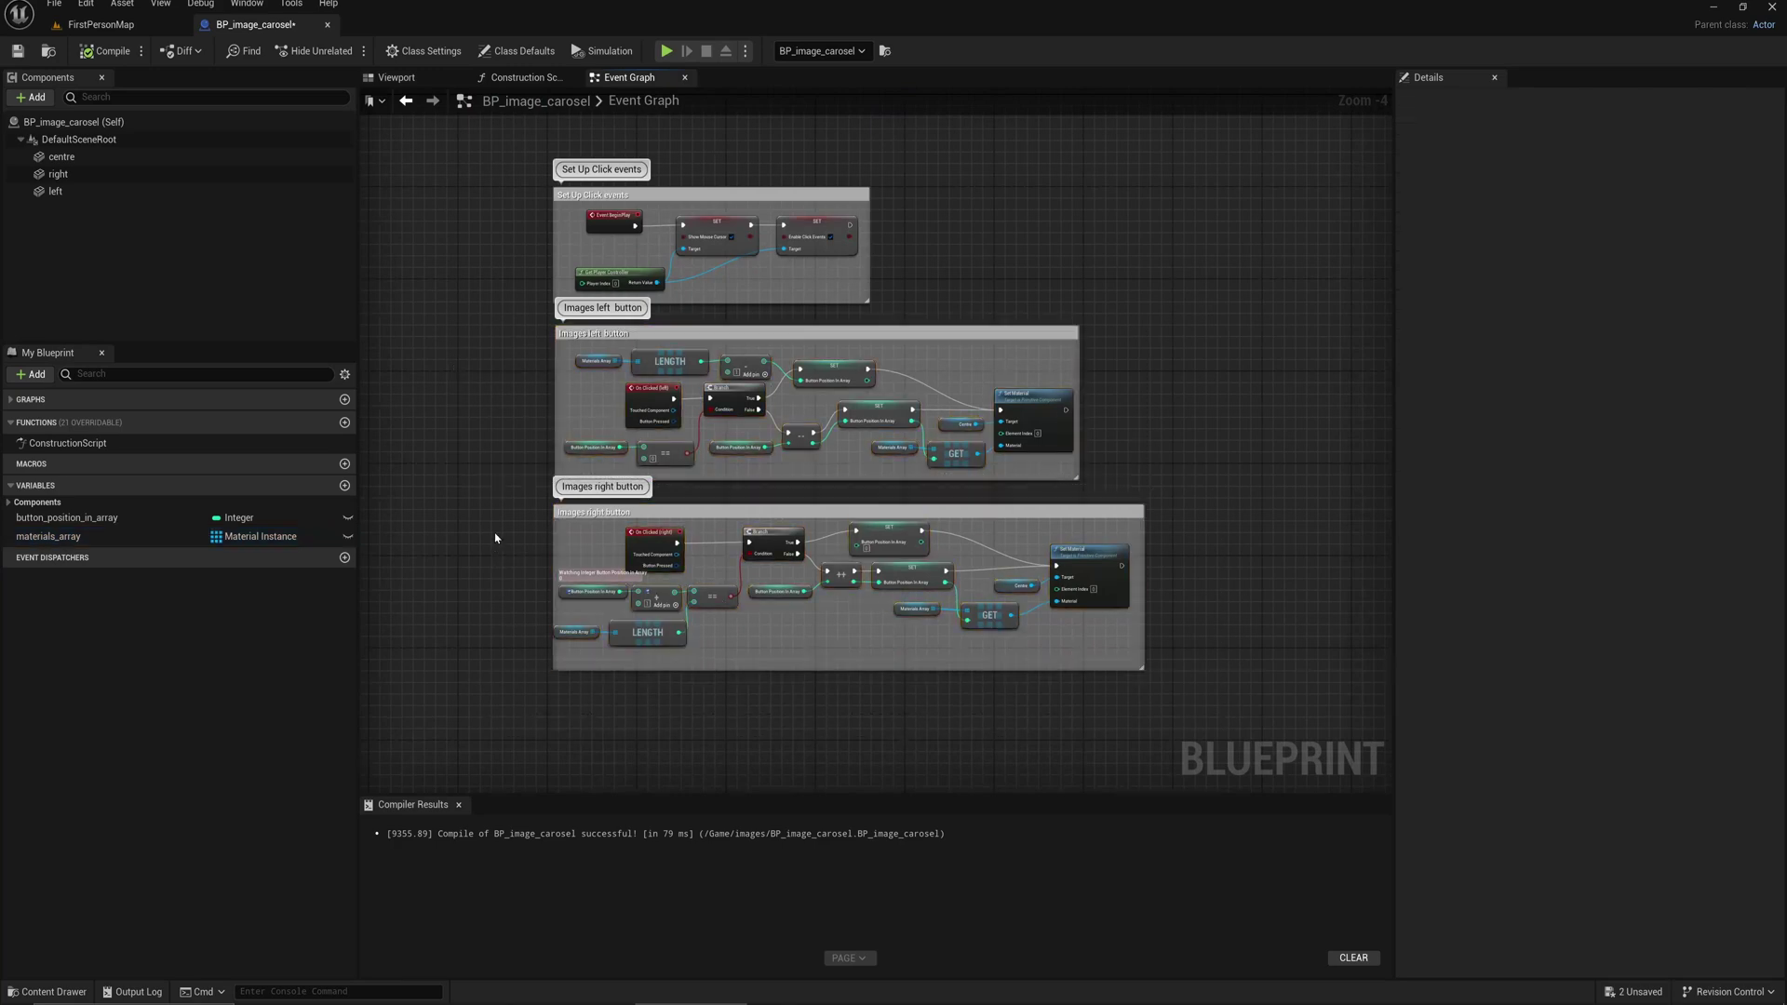
left_click(666, 413)
left_click(396, 76)
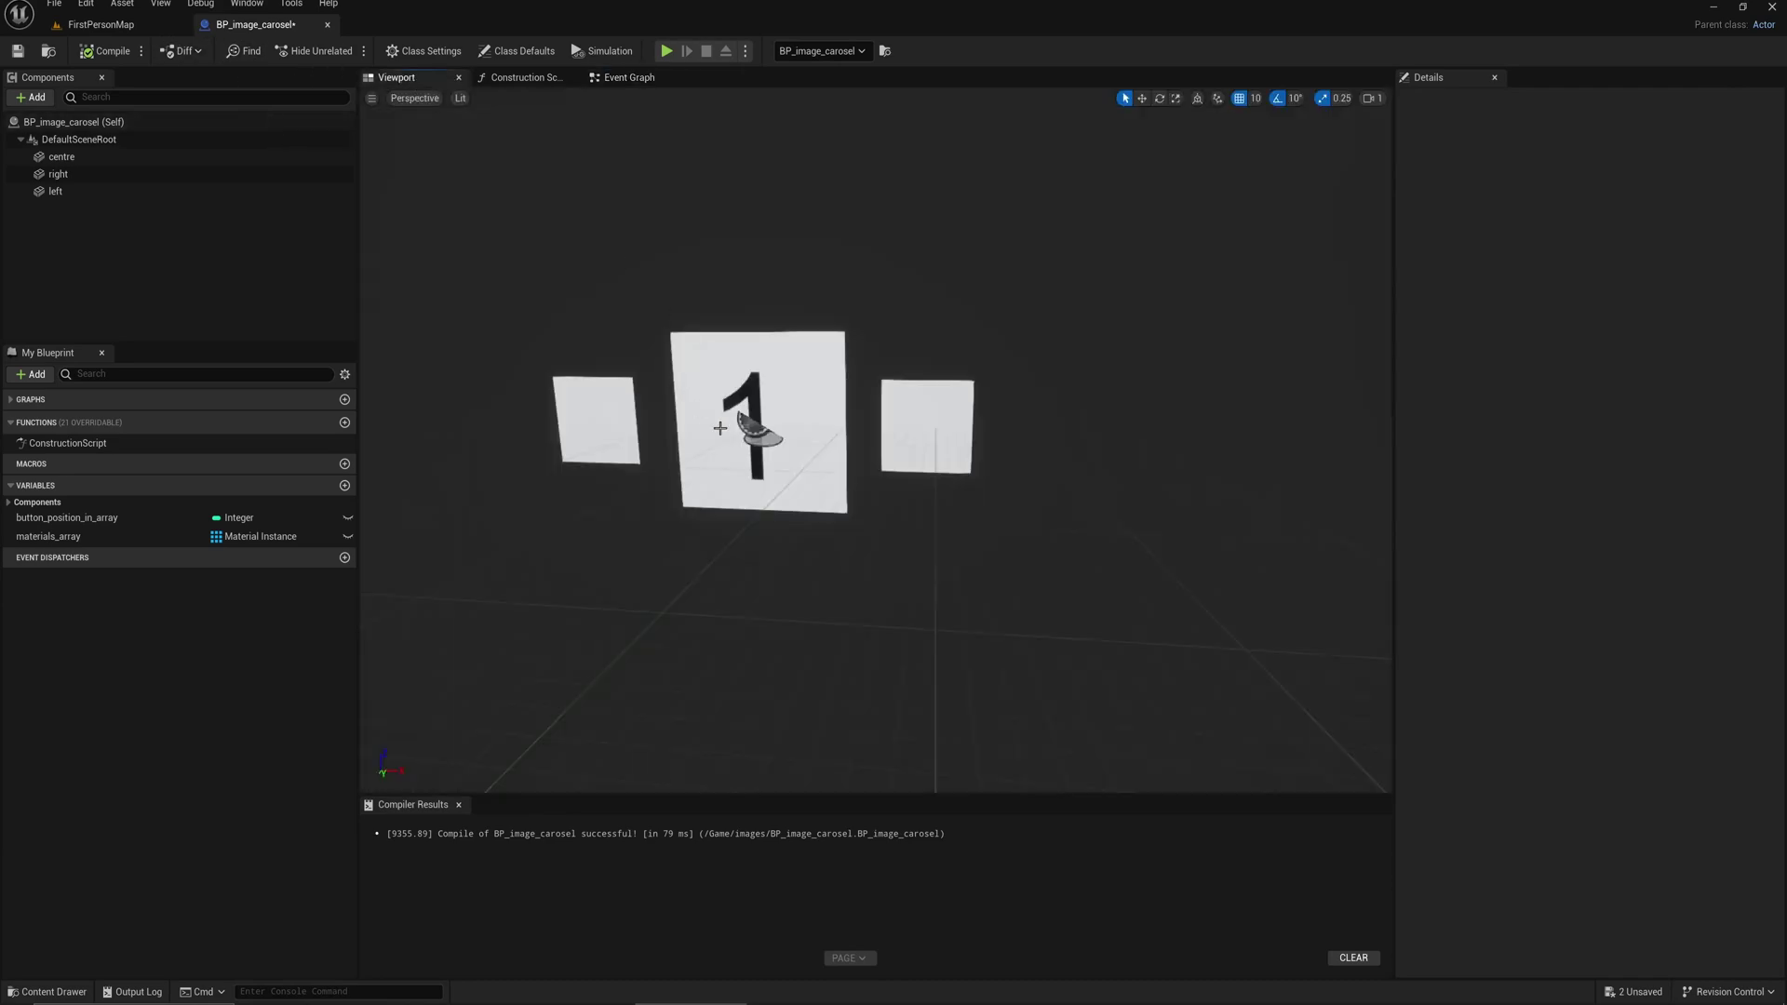
left_click(922, 420)
scroll(1576, 419, "down", 5)
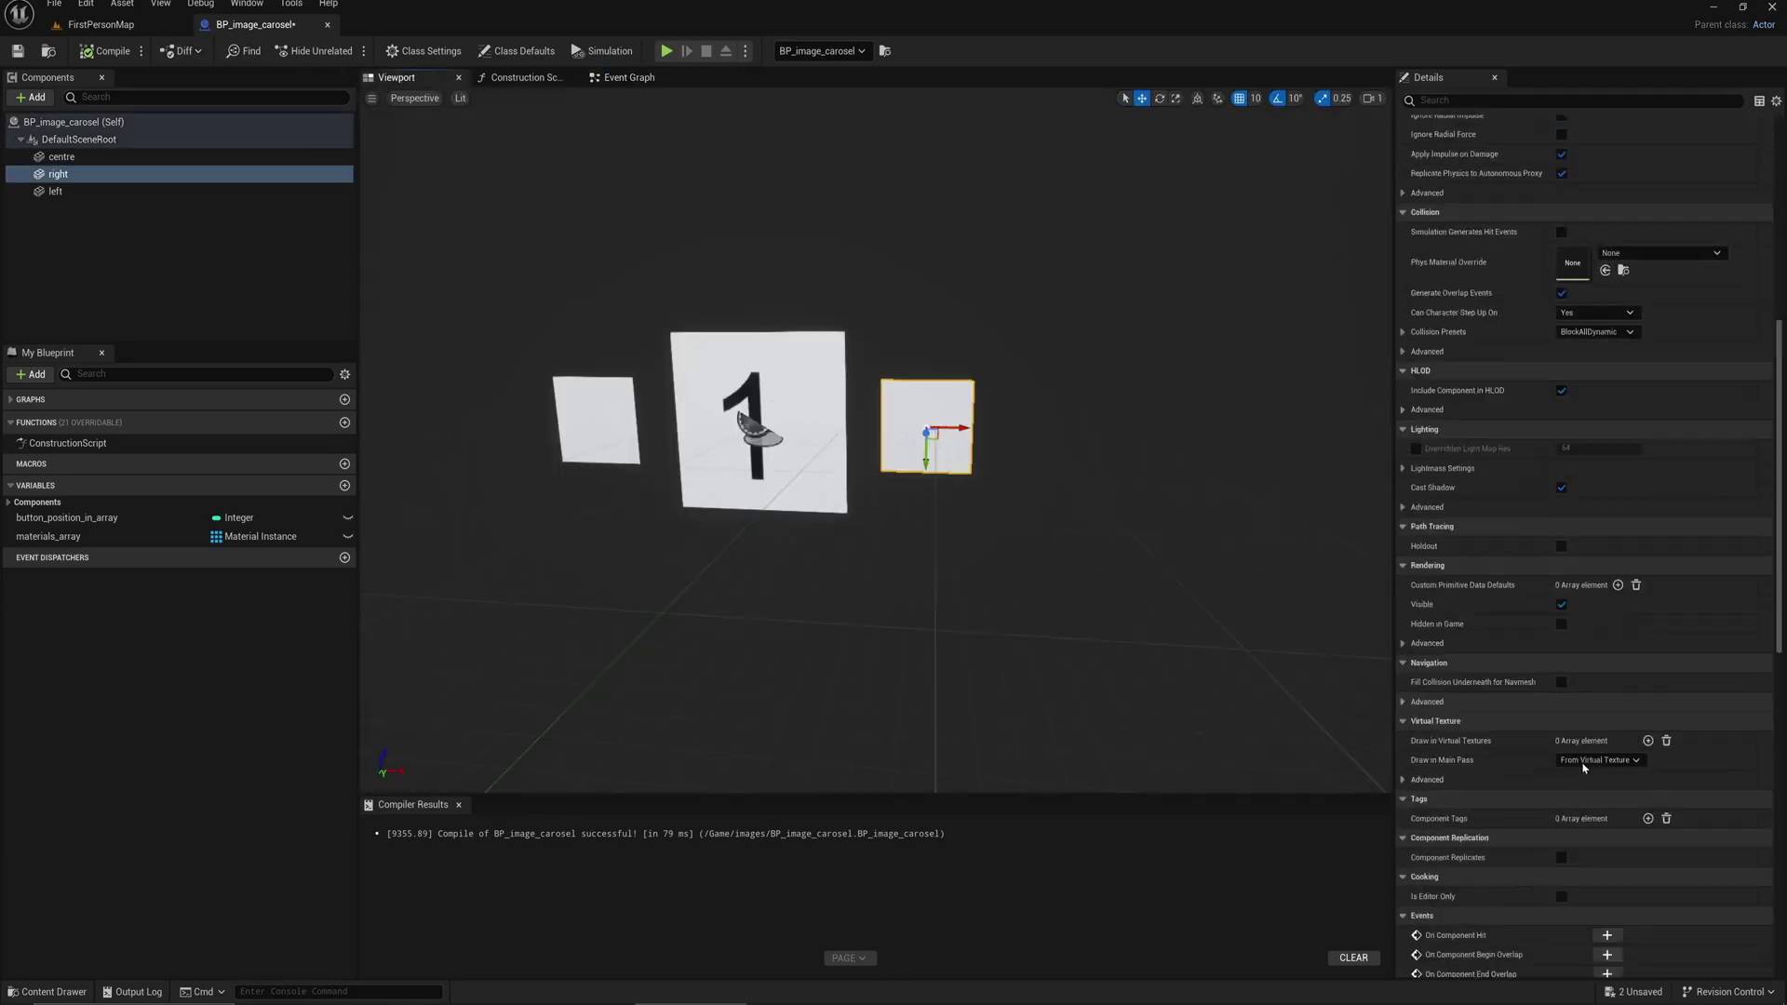
scroll(1577, 405, "down", 5)
scroll(1577, 391, "down", 5)
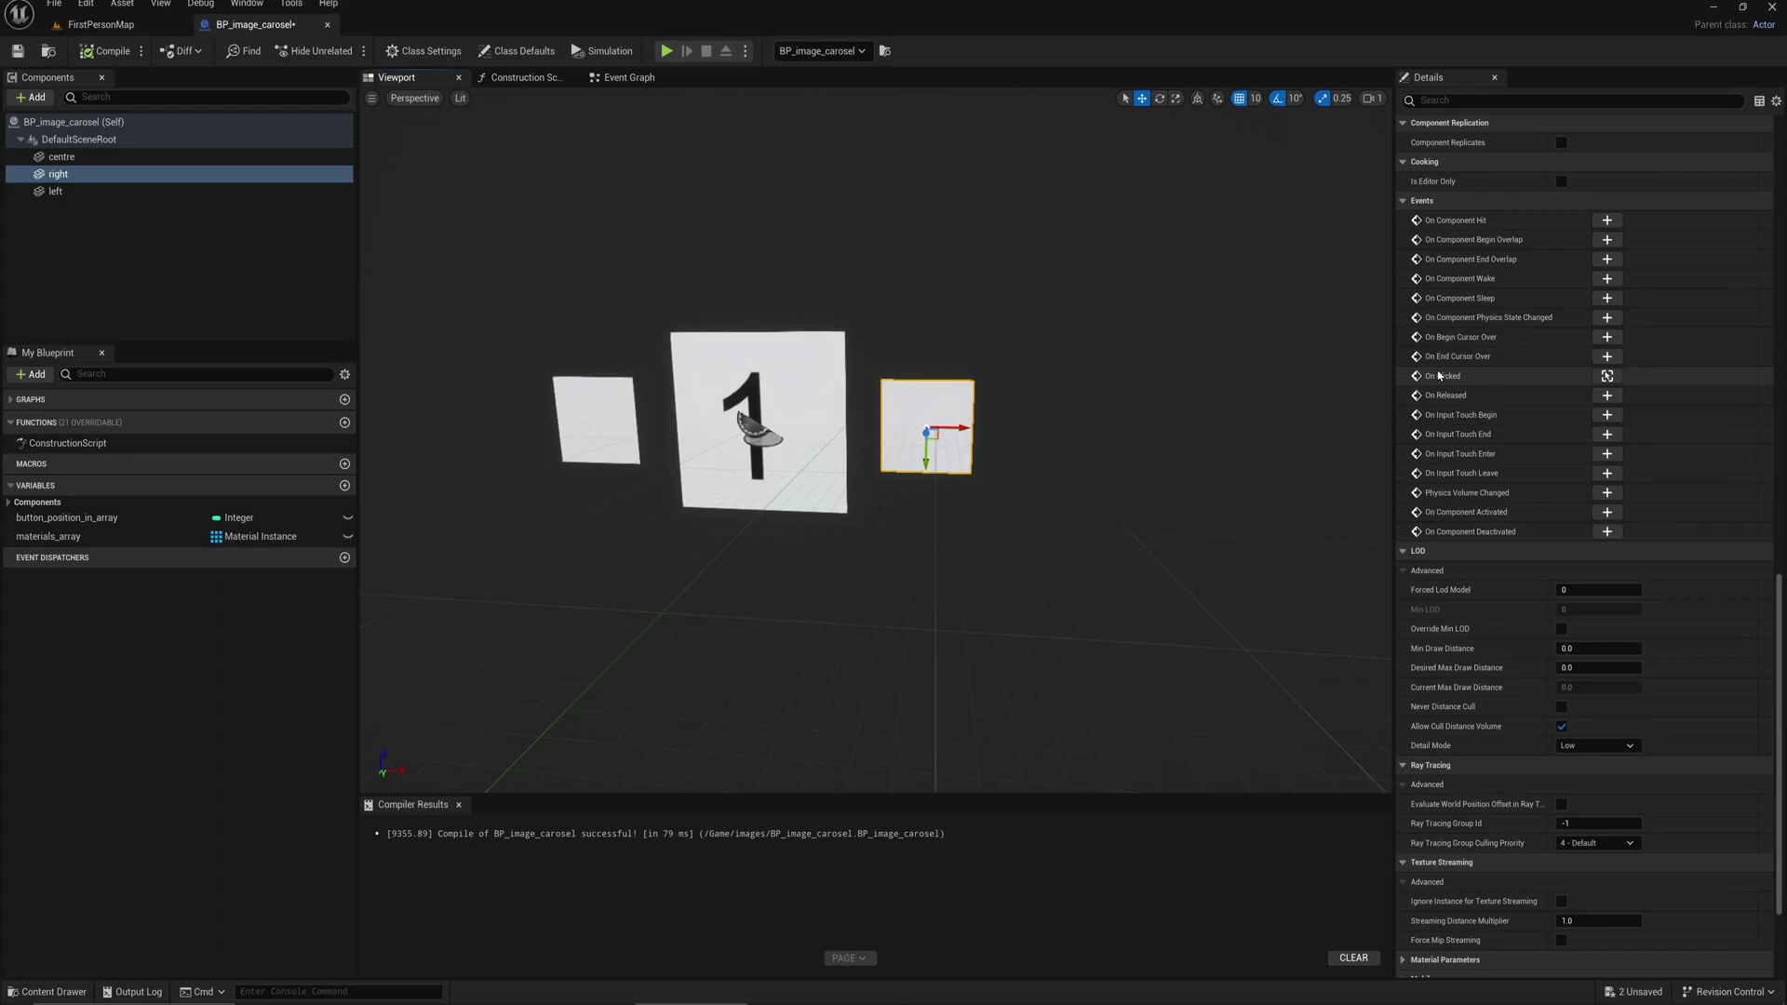
left_click(1607, 376)
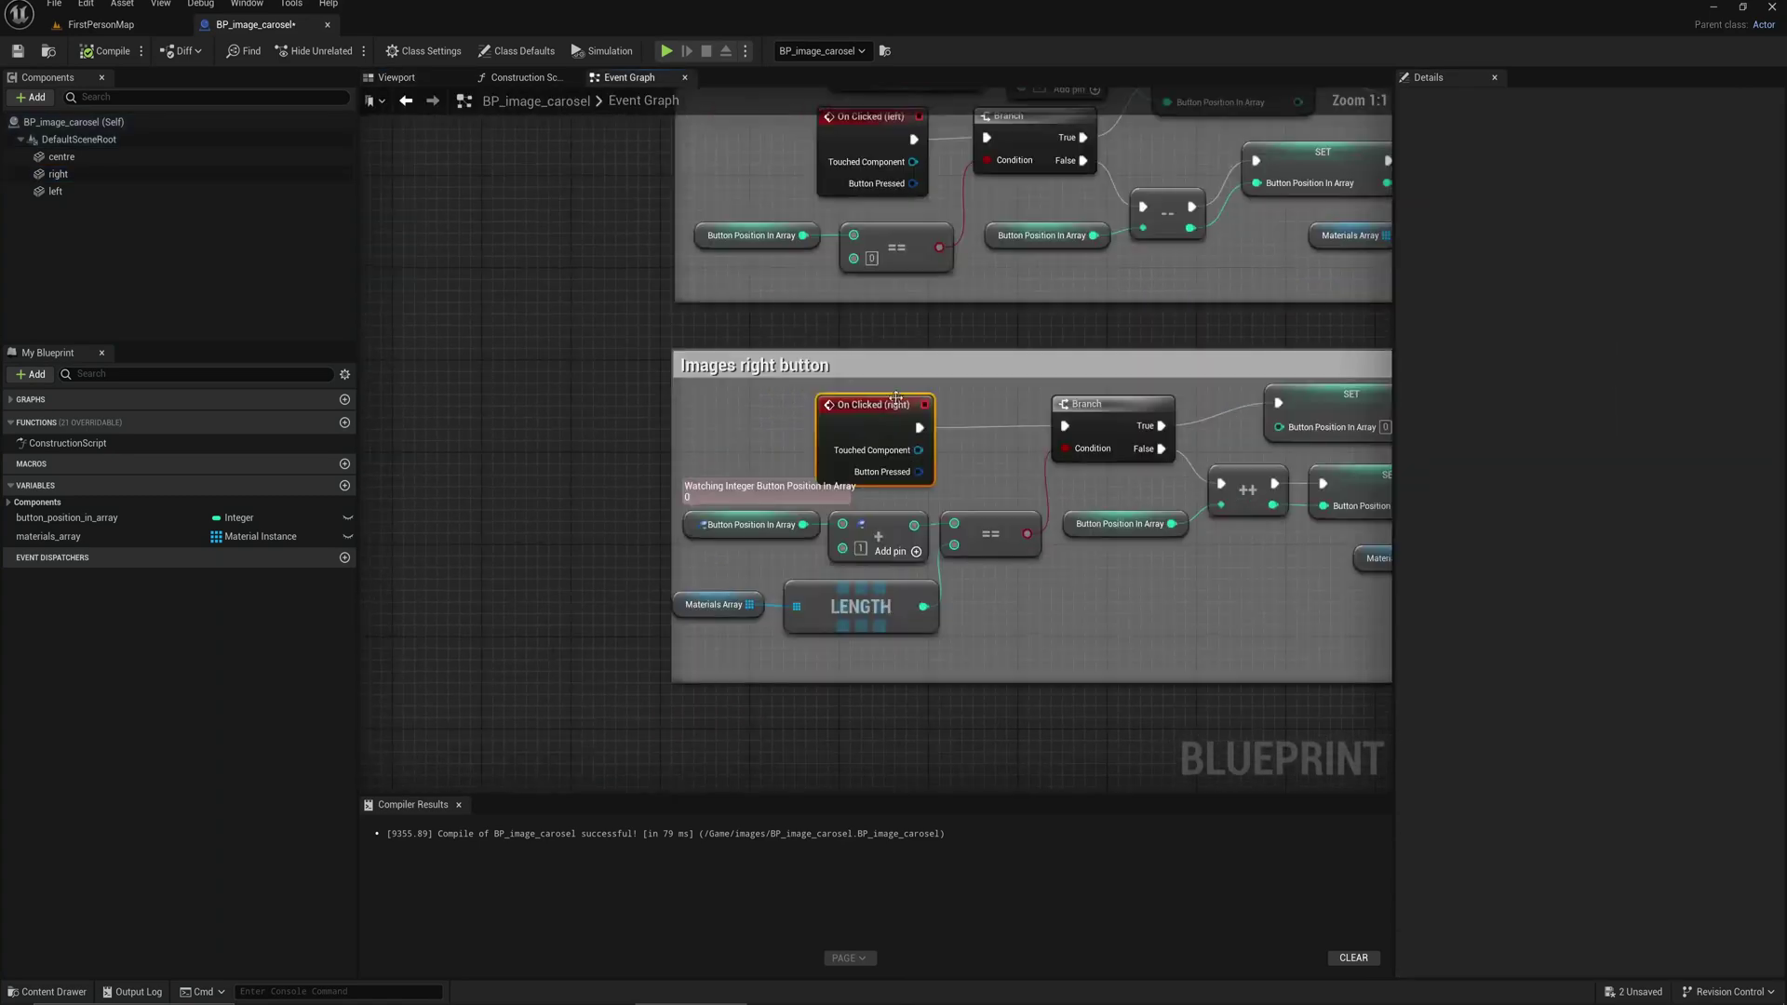
mouse_move(559, 301)
right_mouse_down()
mouse_move(503, 420)
mouse_move(771, 284)
right_mouse_up()
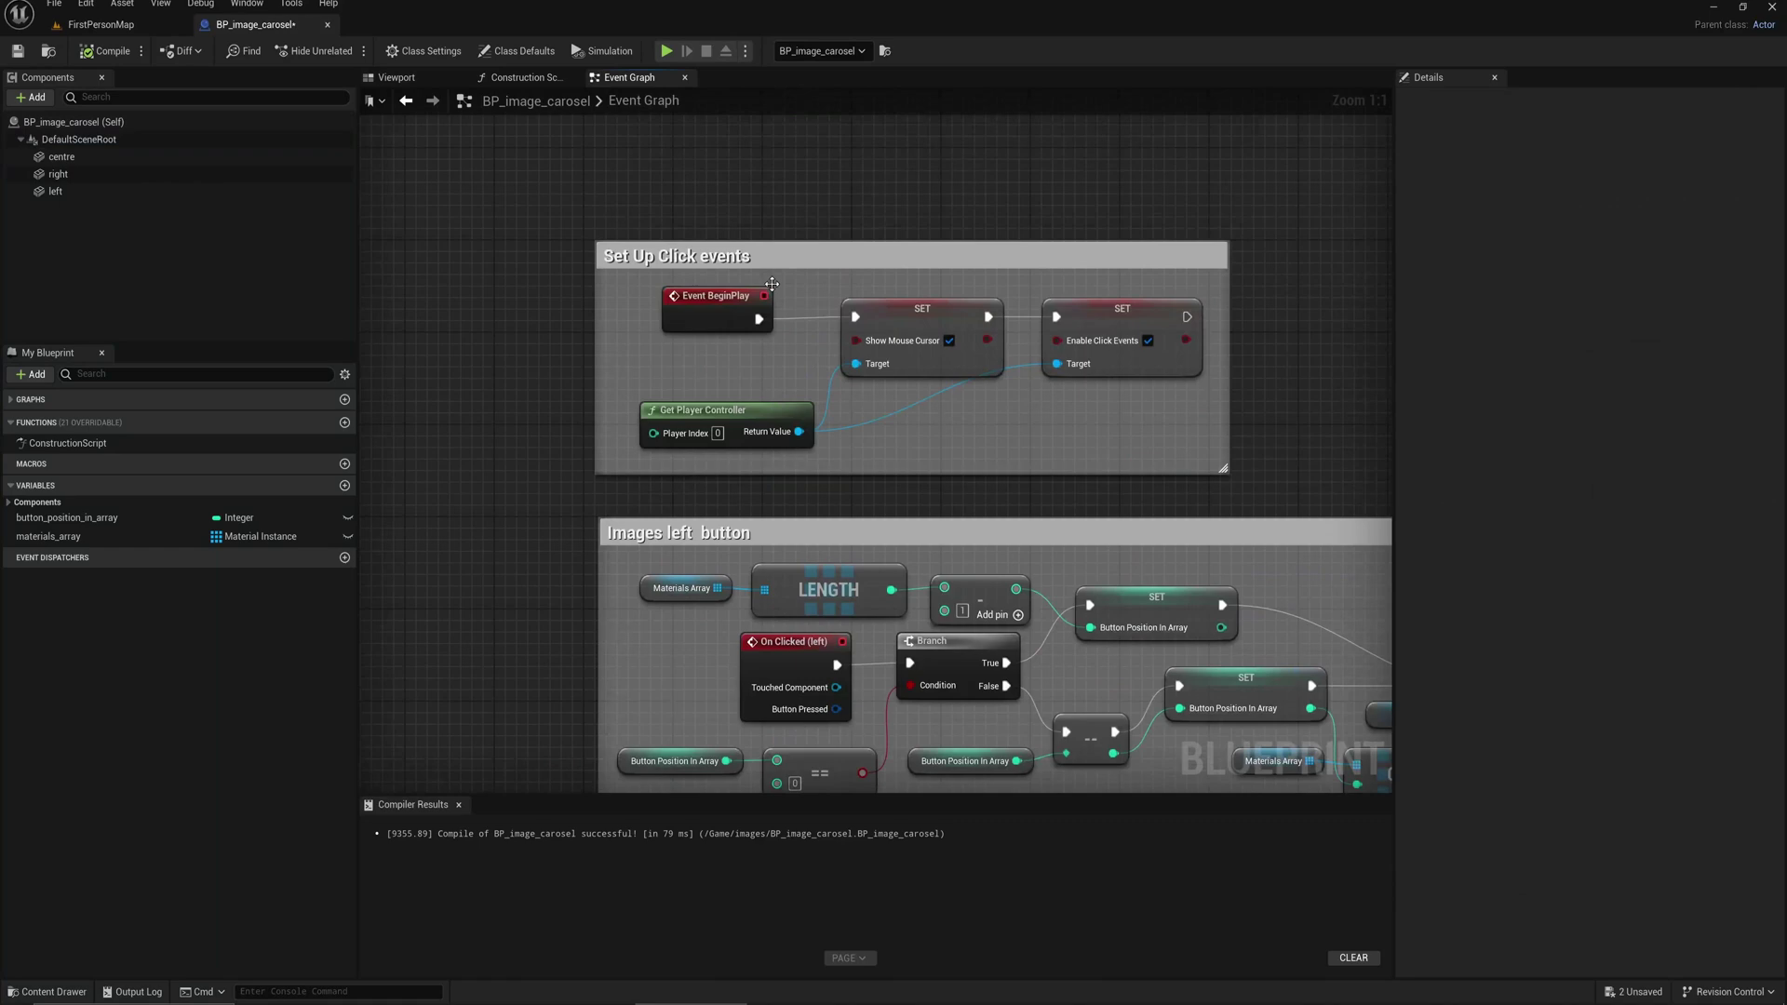
scroll(770, 283, "up", 3)
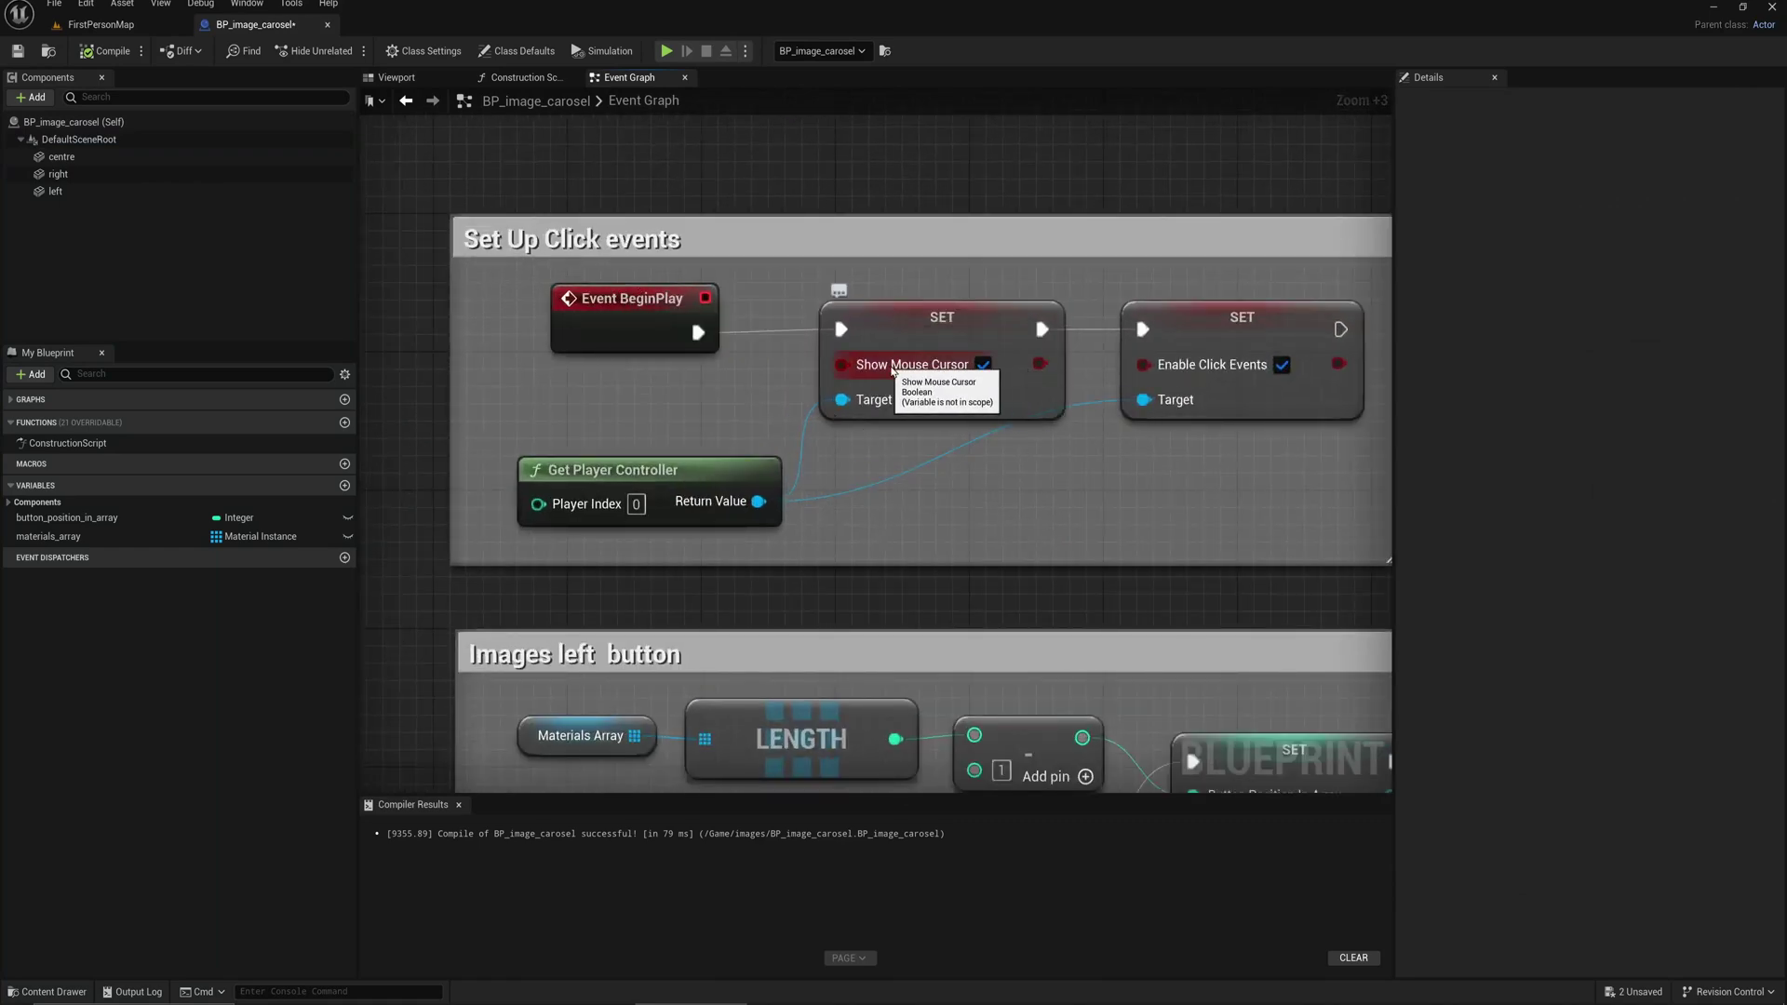
left_click(632, 471)
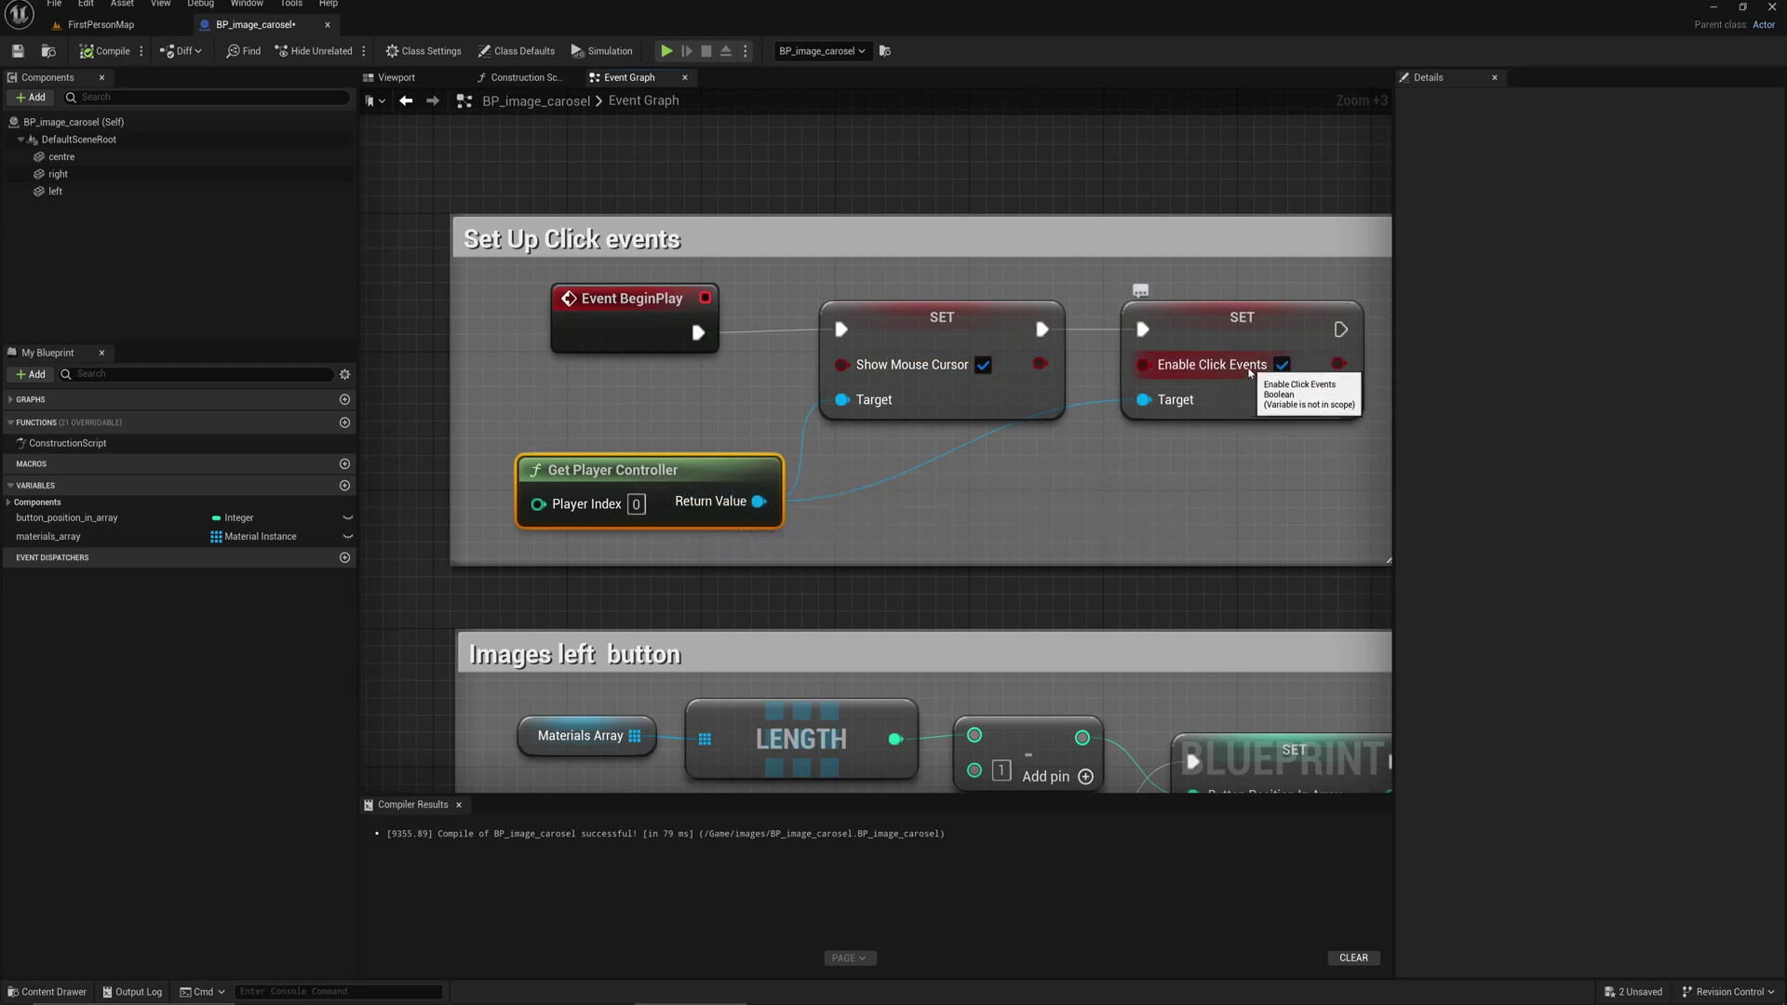
scroll(1000, 535, "down", 3)
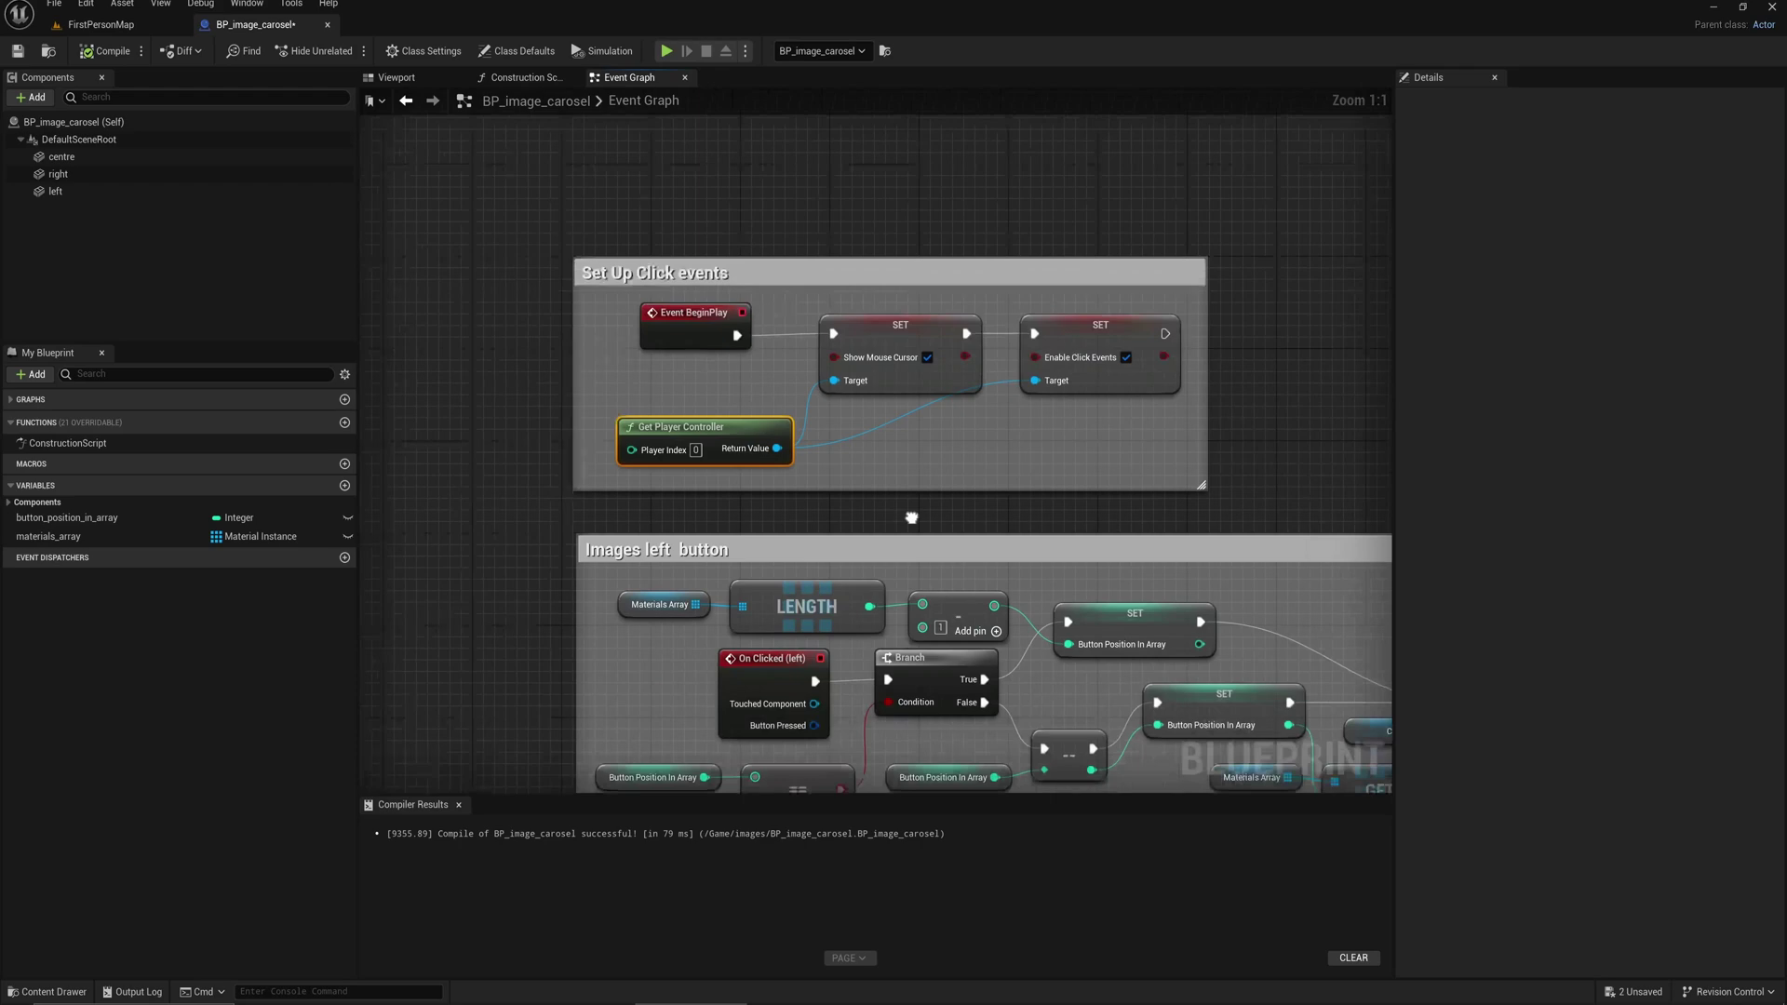
Review the Images left button nodes, then select the left plane in the Viewport
right_click_drag(1000, 535, 855, 315)
scroll(855, 314, "up", 2)
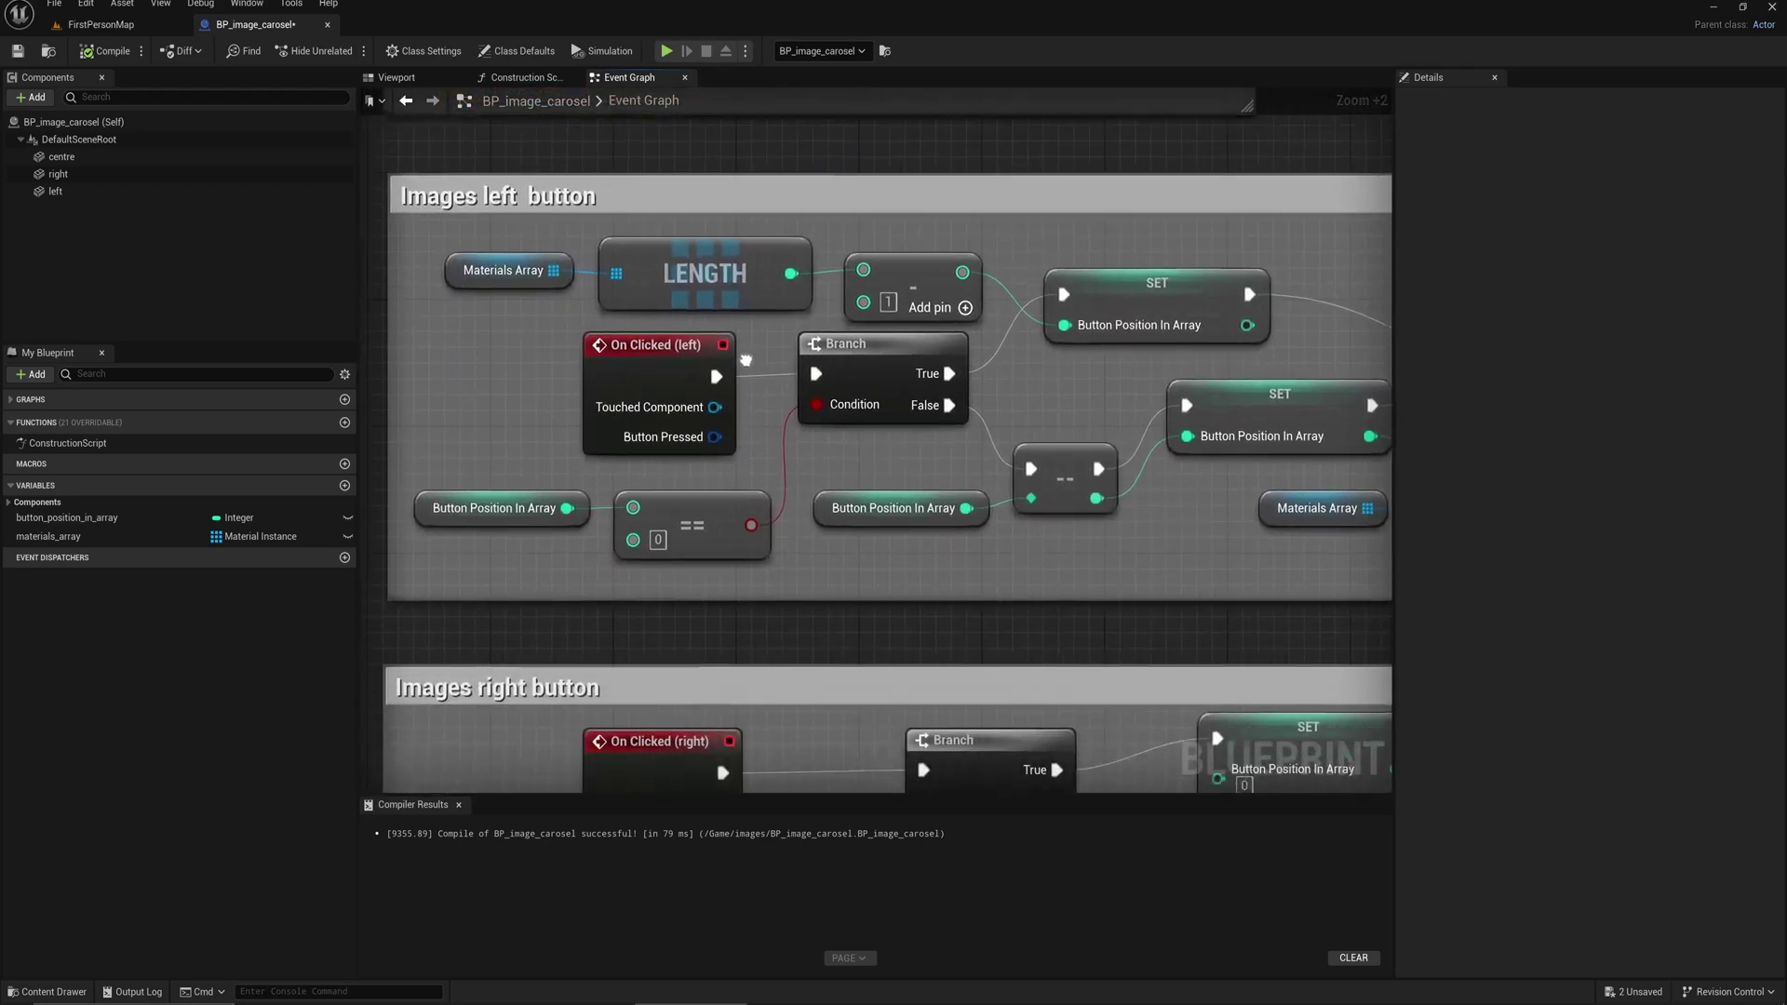
left_click(483, 690)
right_click_drag(497, 314, 499, 112)
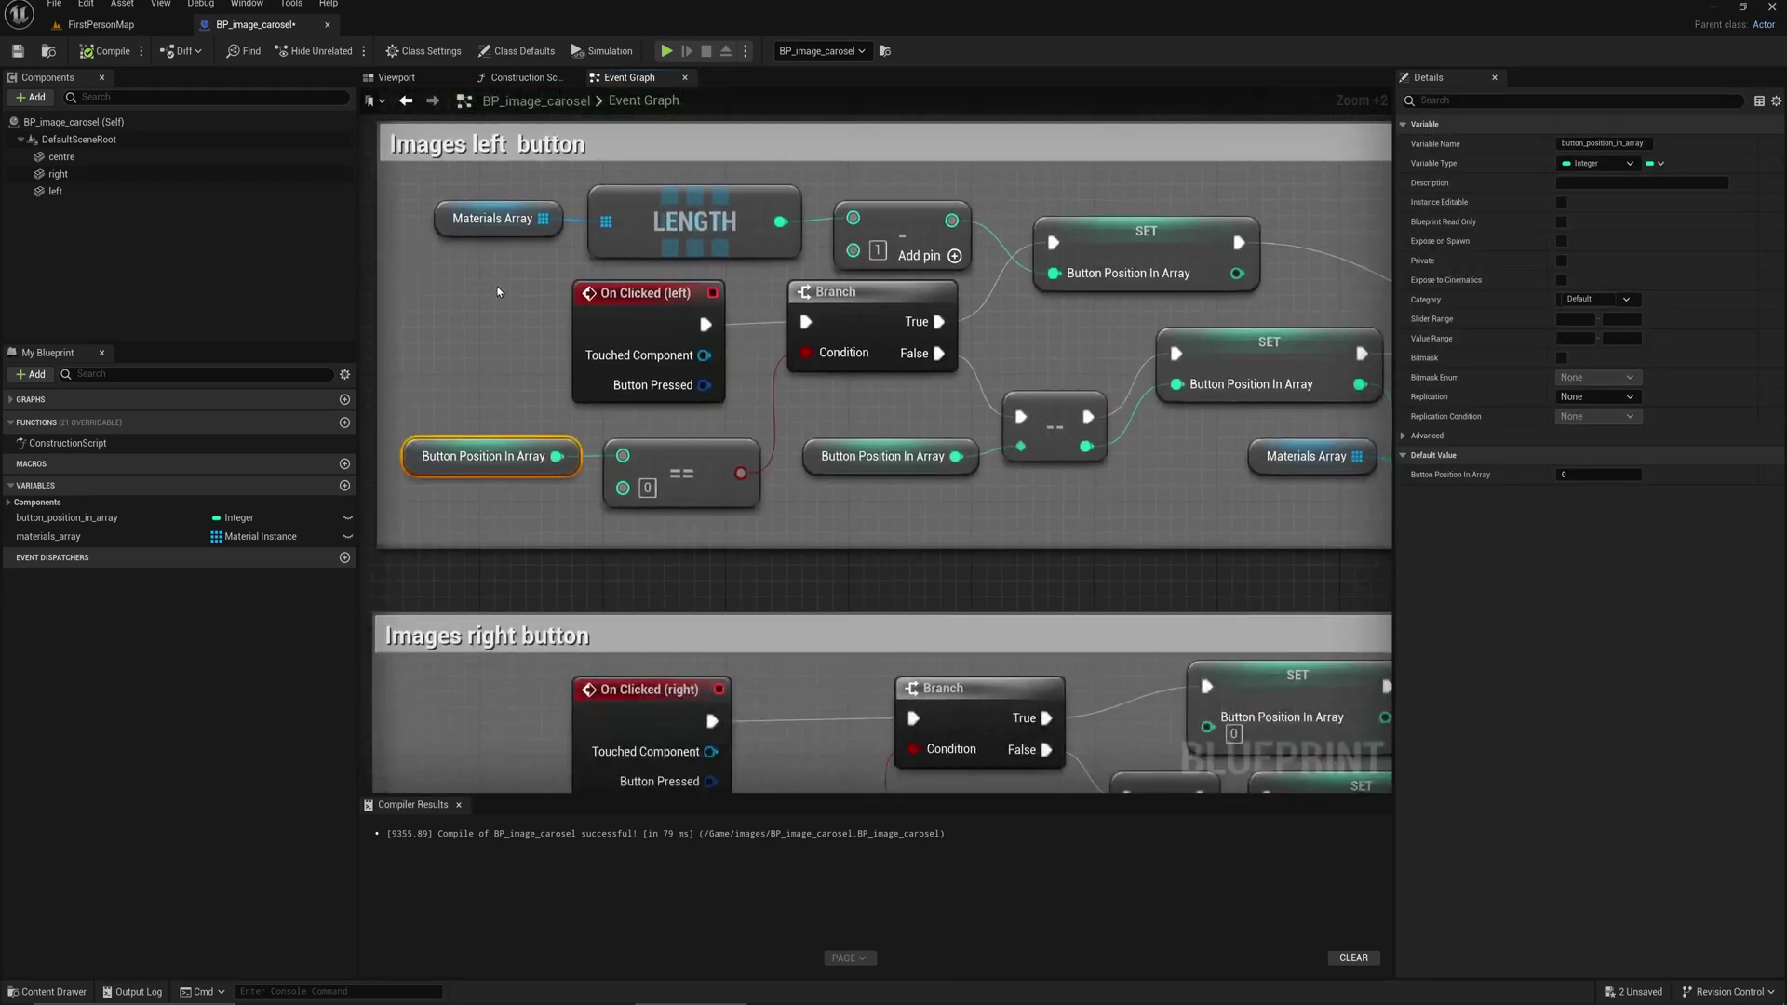
right_click_drag(488, 295, 479, 337)
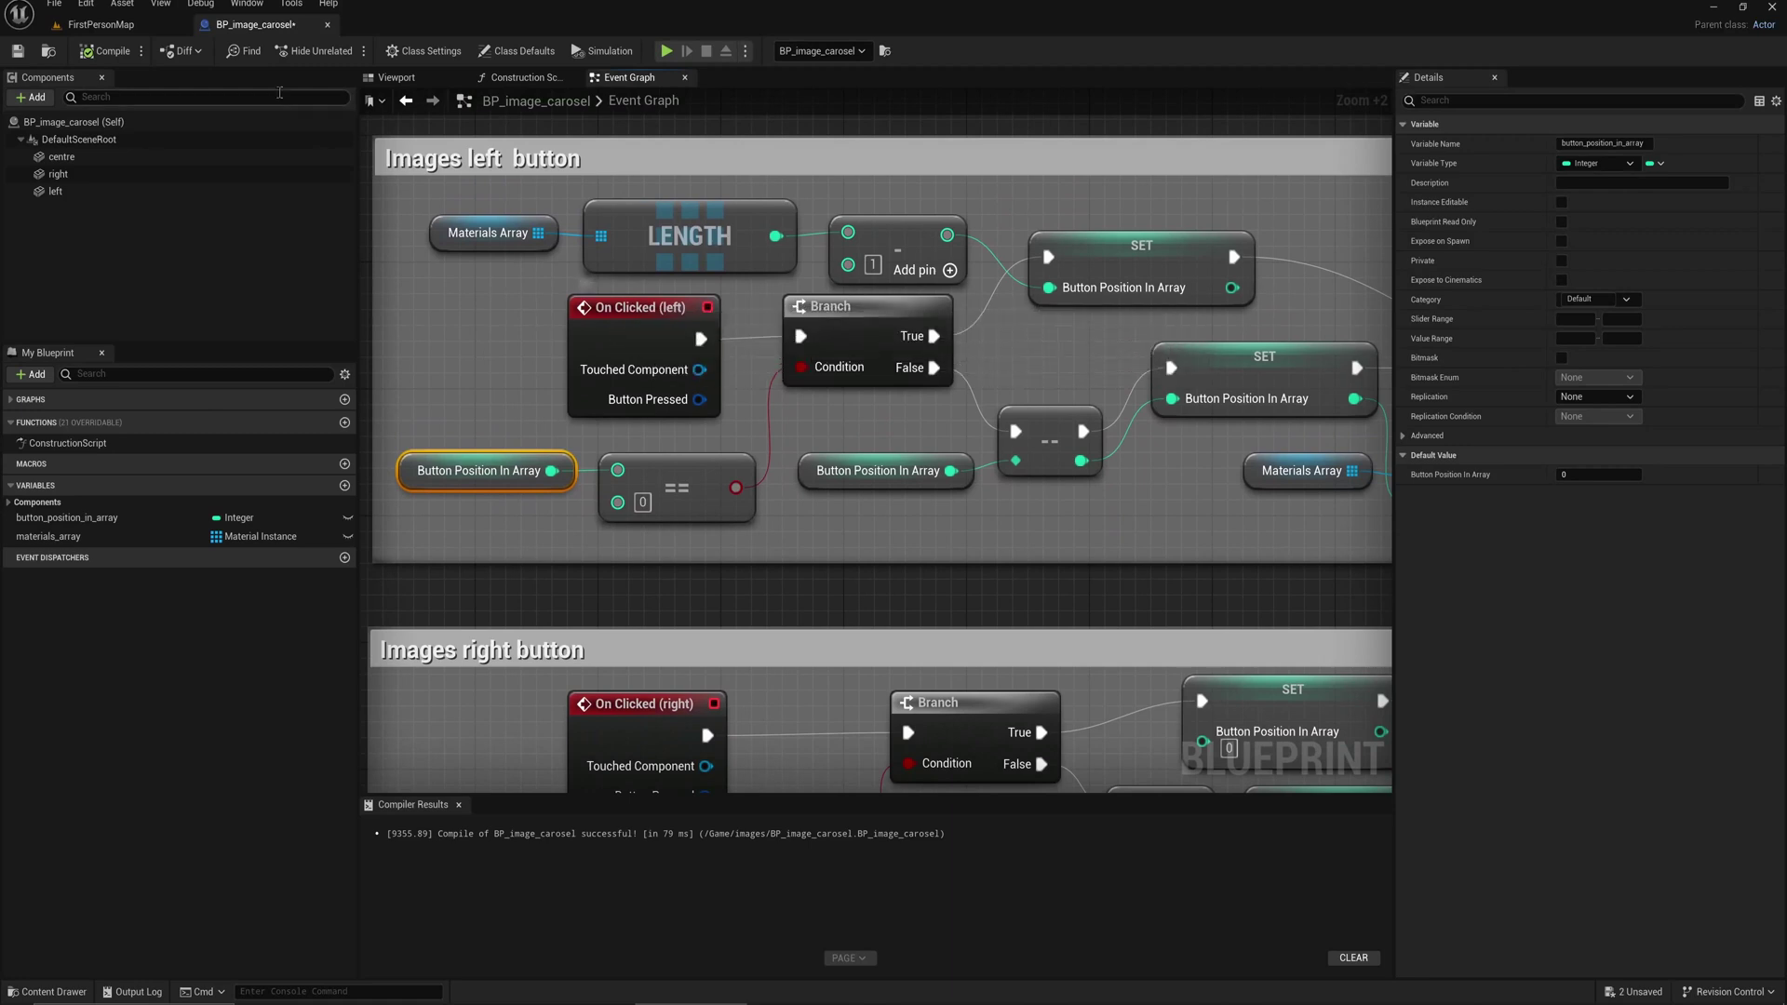
left_click(420, 81)
left_click(597, 433)
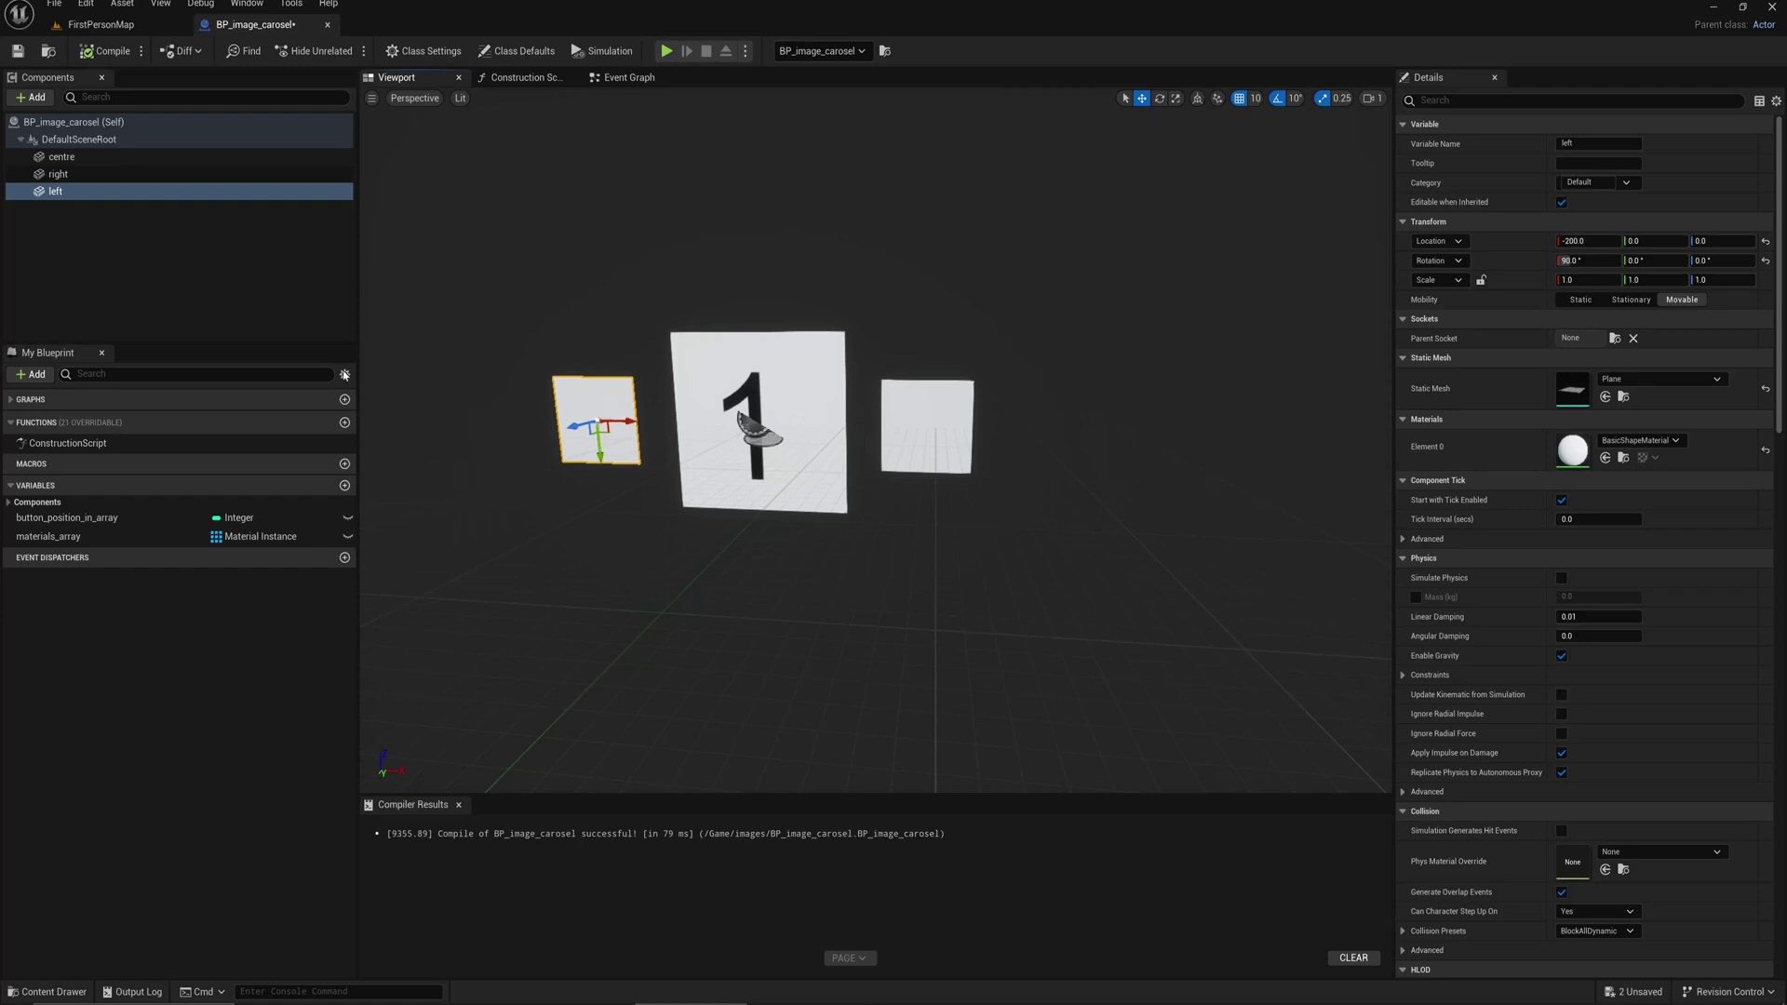
left_click(83, 542)
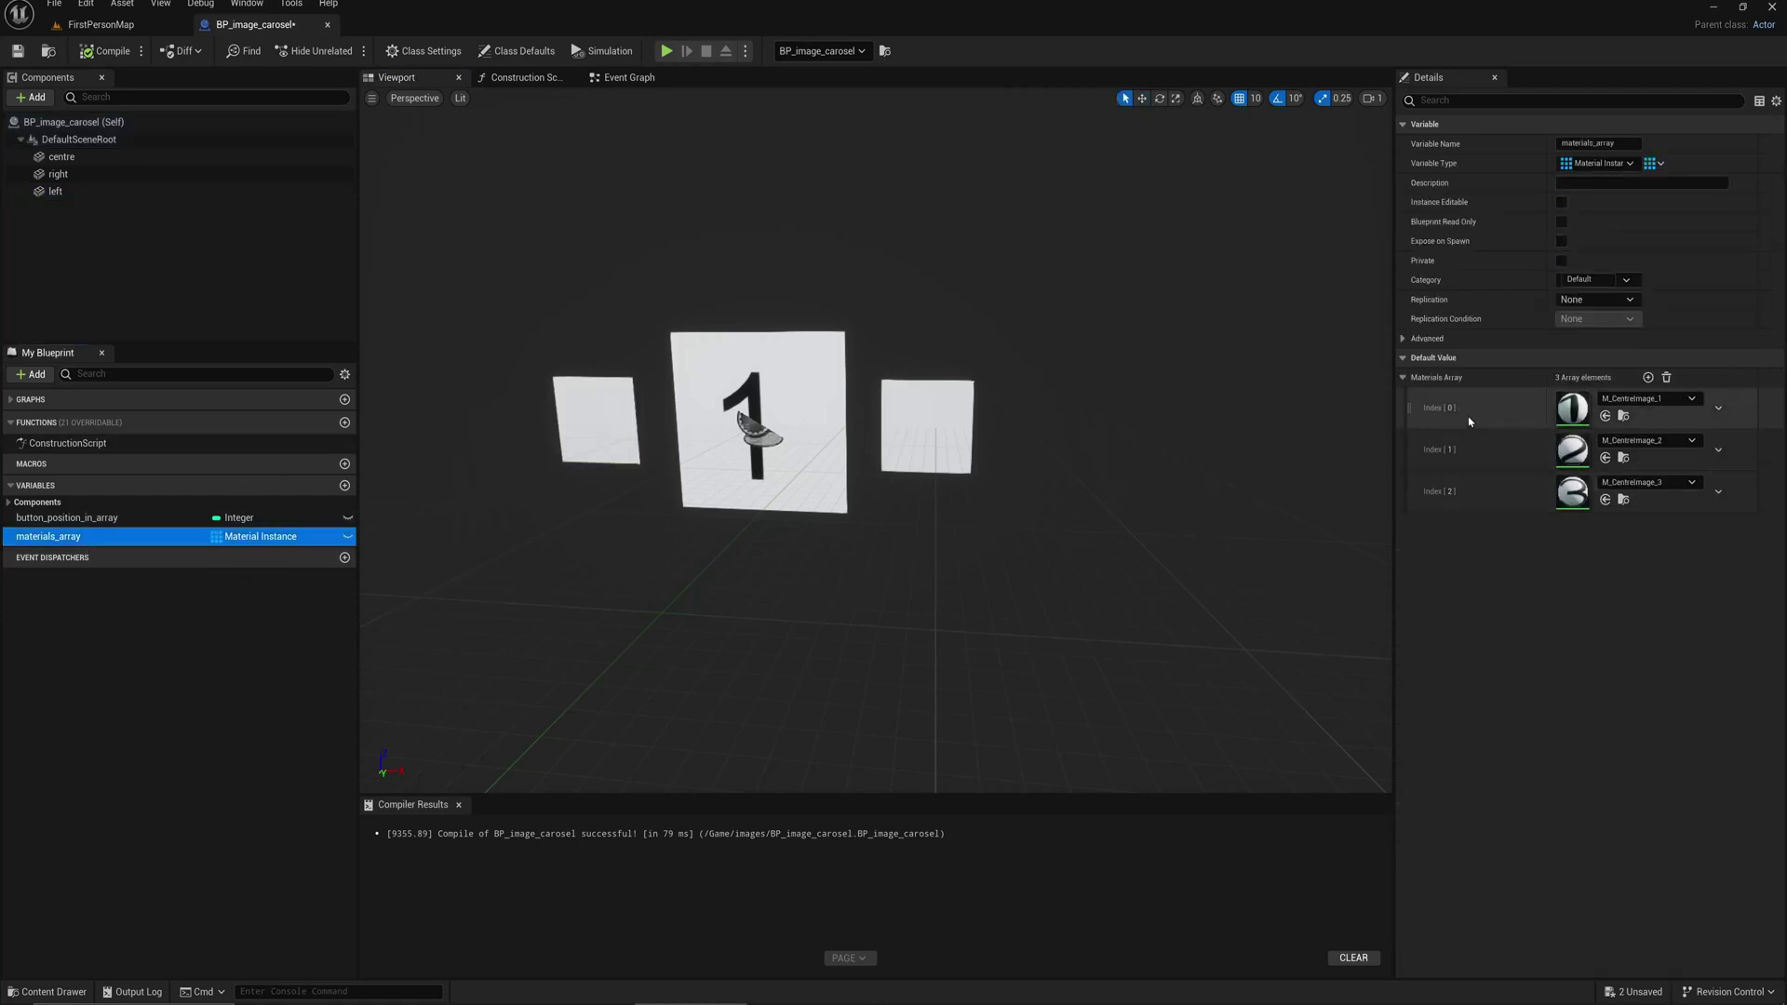
key("alt+p")
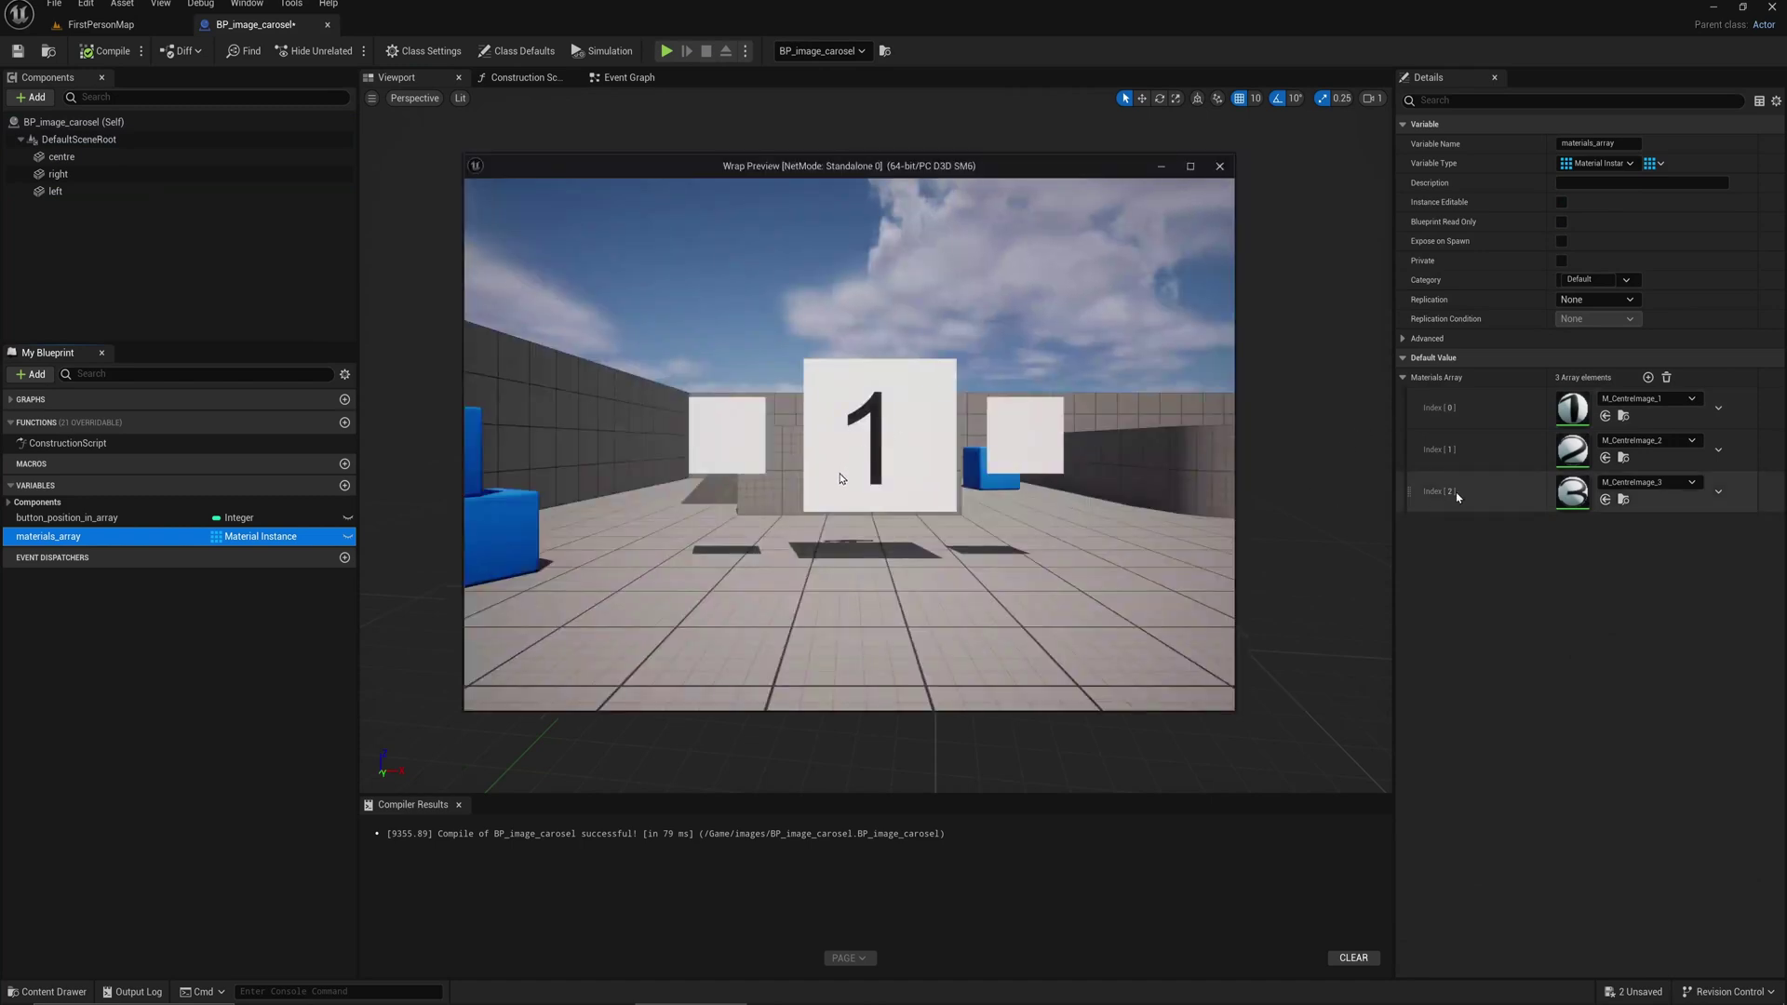
key("w")
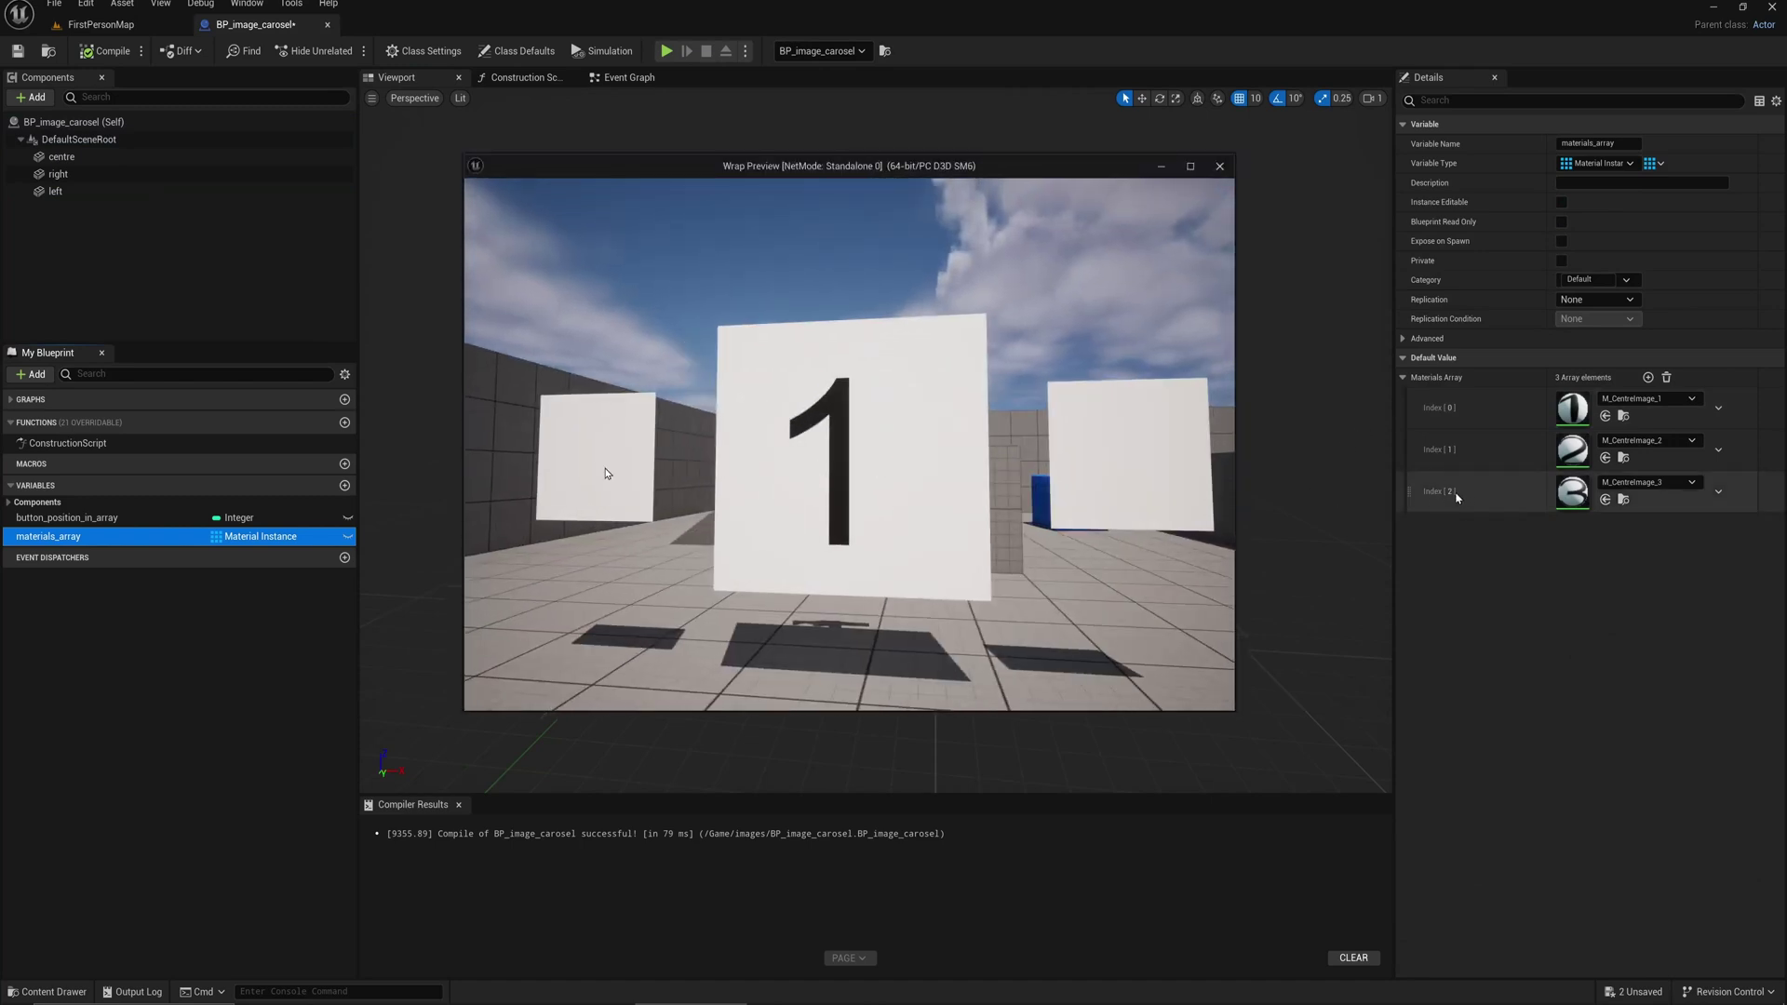
left_click(597, 461)
key("Escape")
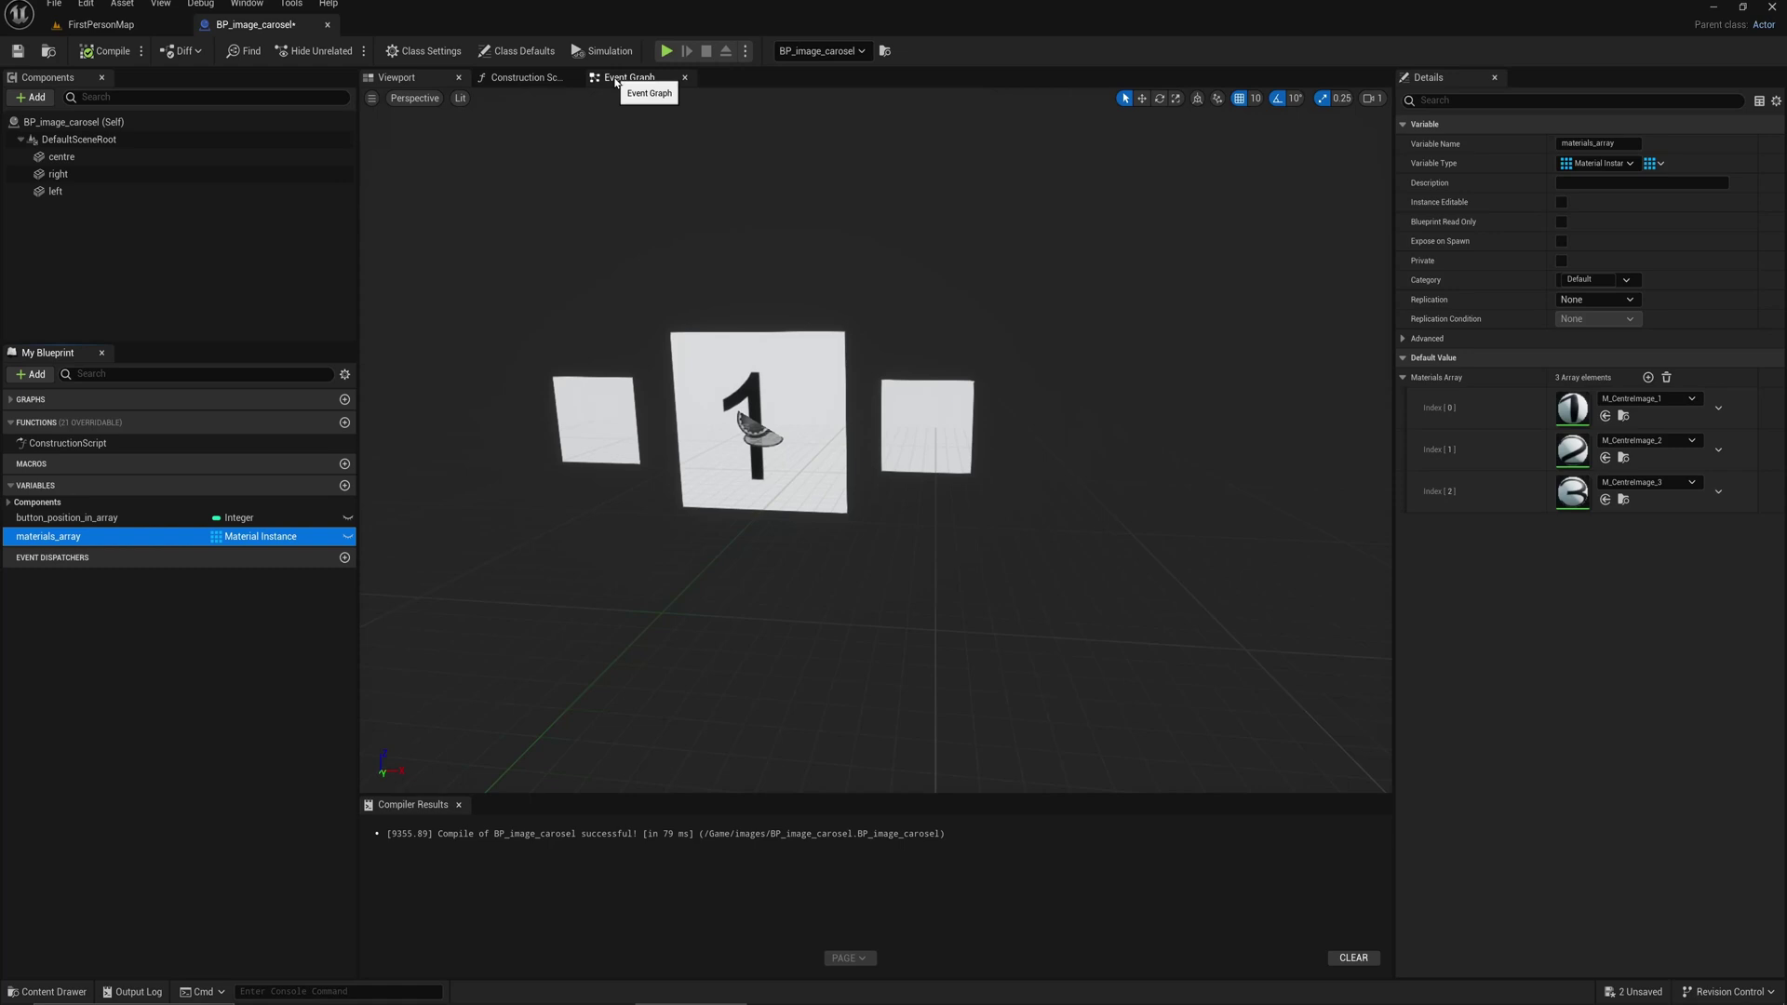
Select nodes along the left-button chain, then show materials_array's three default instances
left_click(629, 77)
left_click(677, 489)
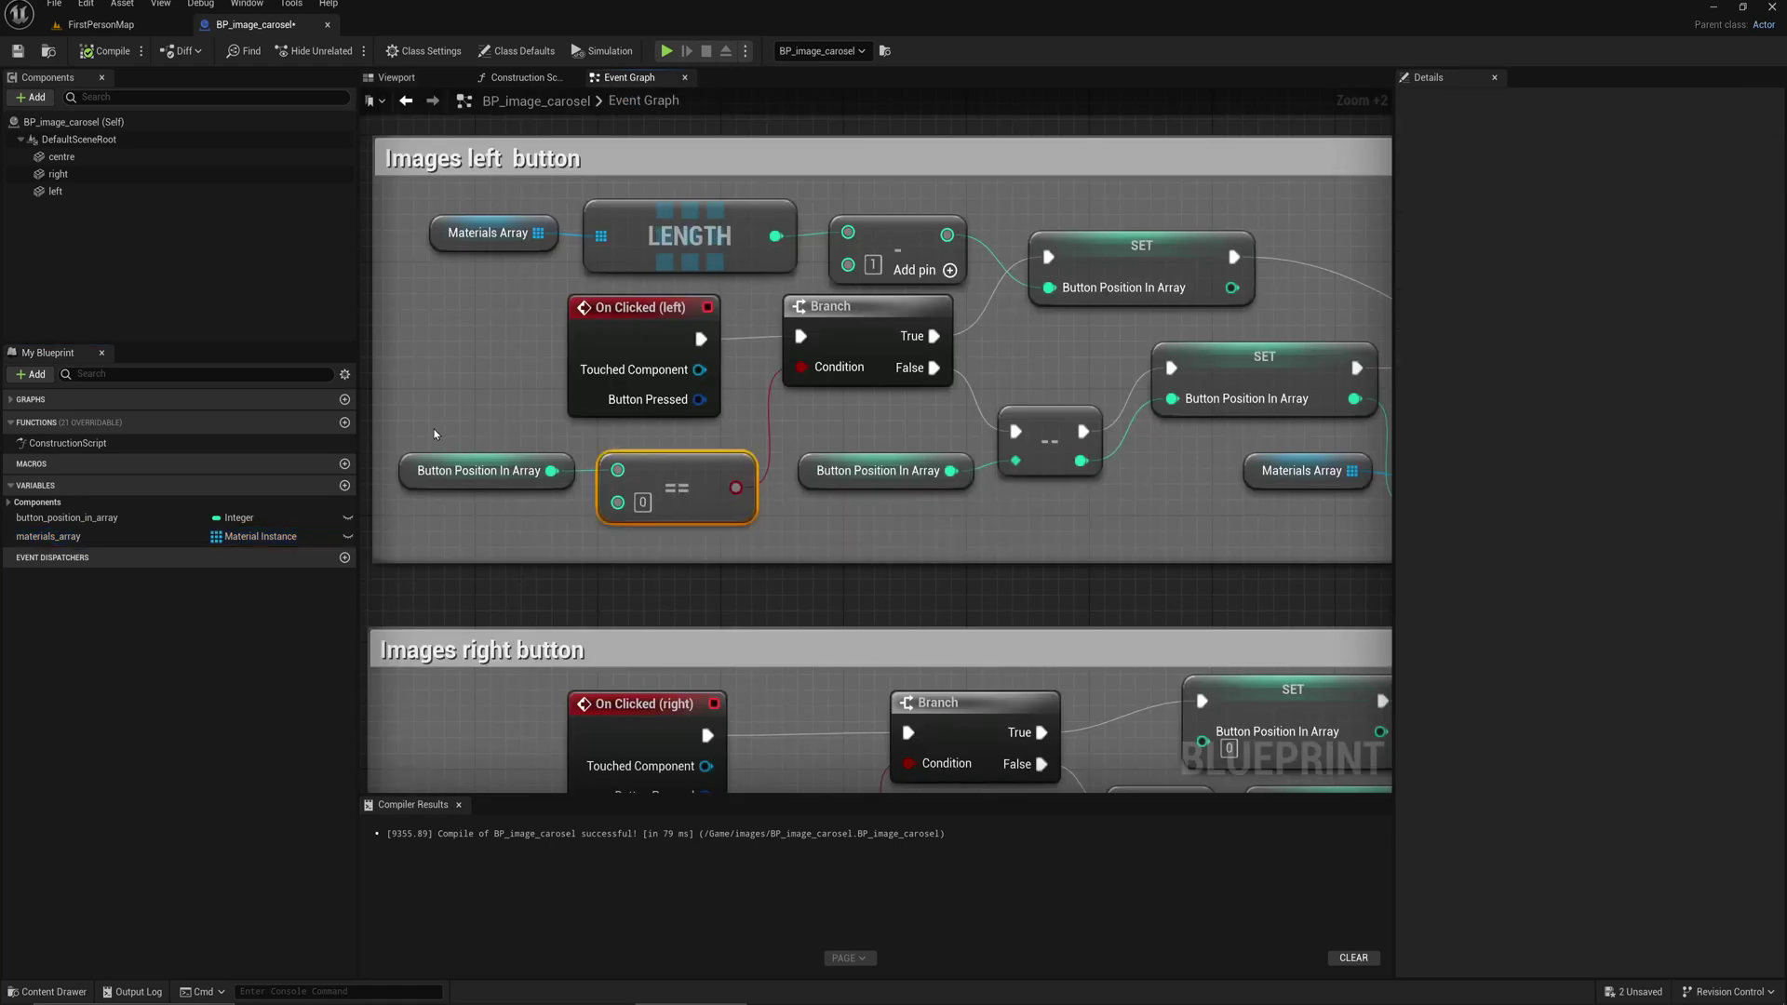
left_click(474, 471, "ctrl")
left_click(825, 307)
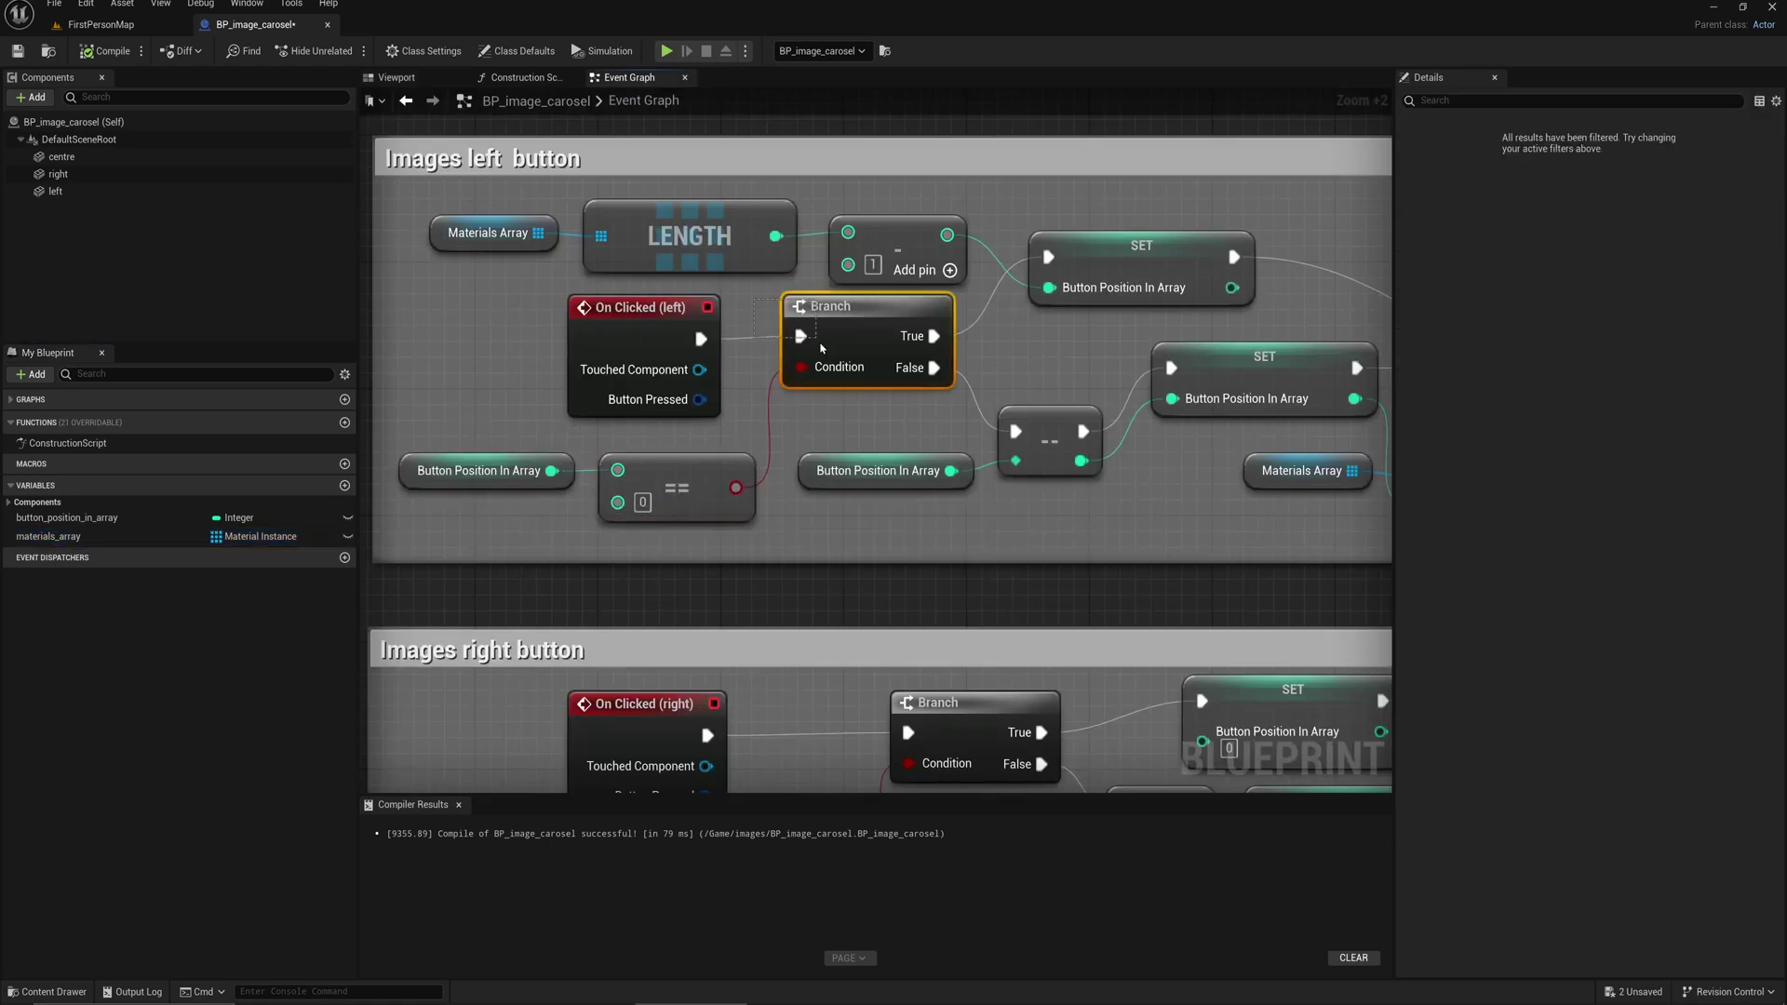
left_click_drag(480, 428, 779, 534)
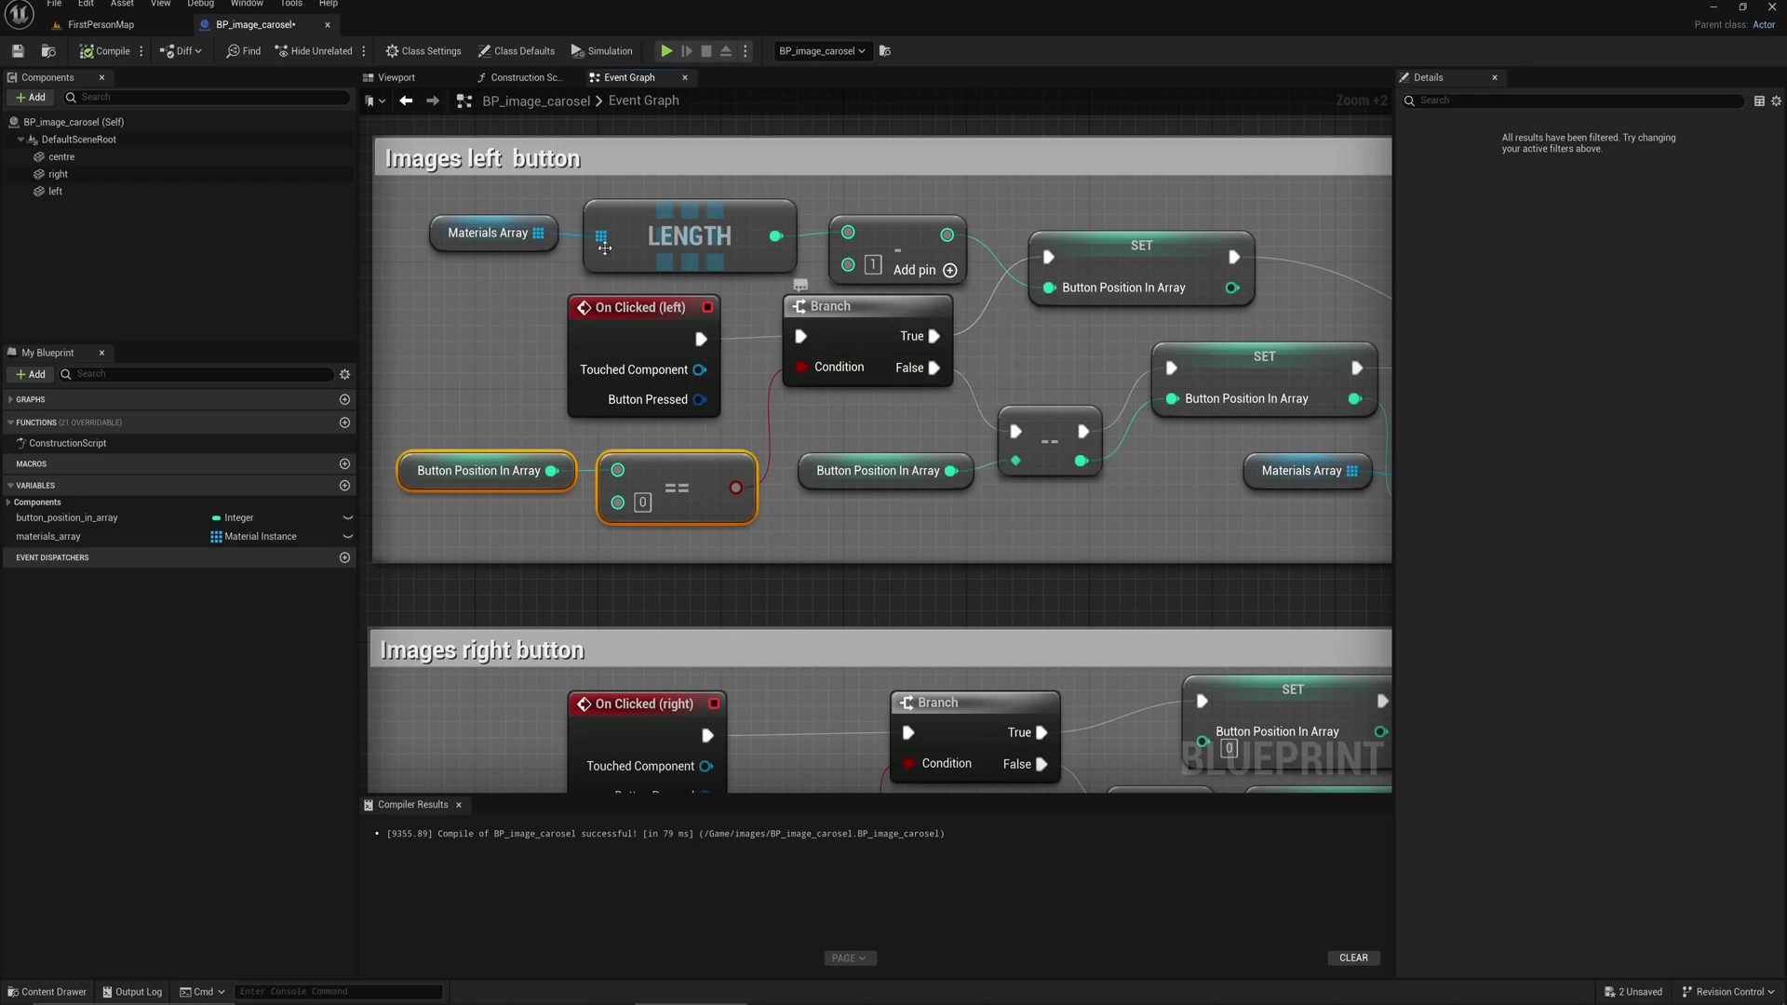
left_click_drag(508, 194, 719, 248)
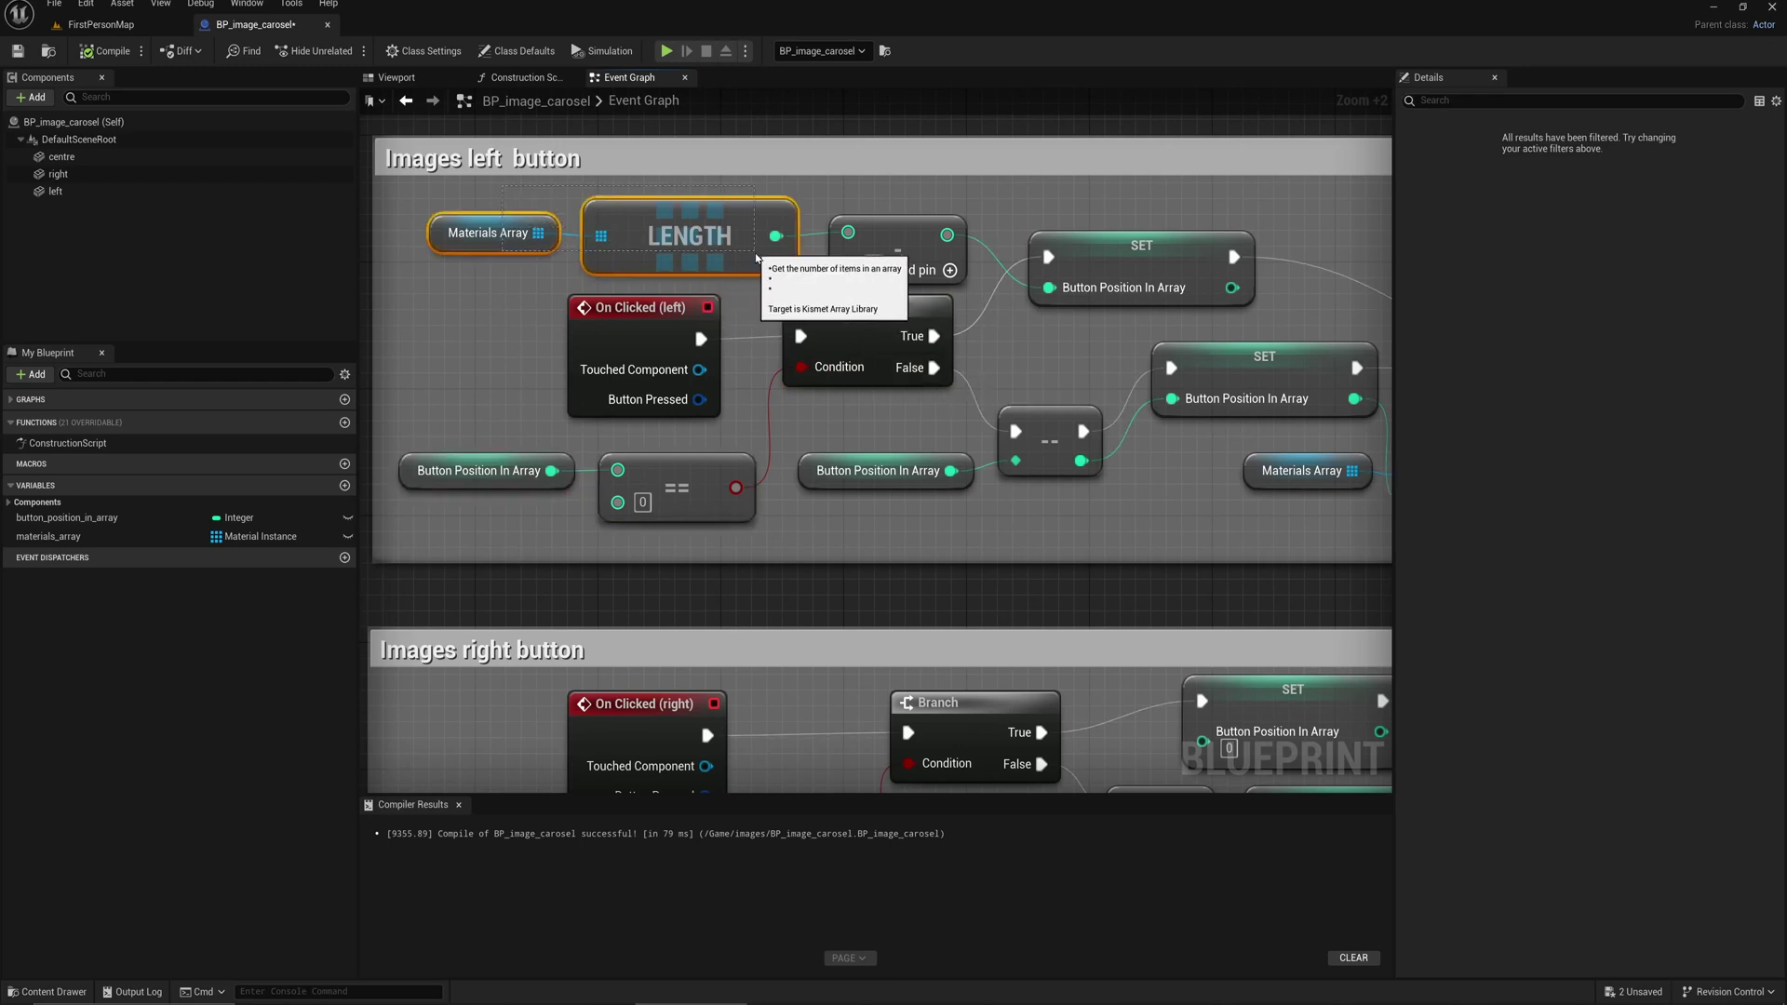
left_click(85, 537)
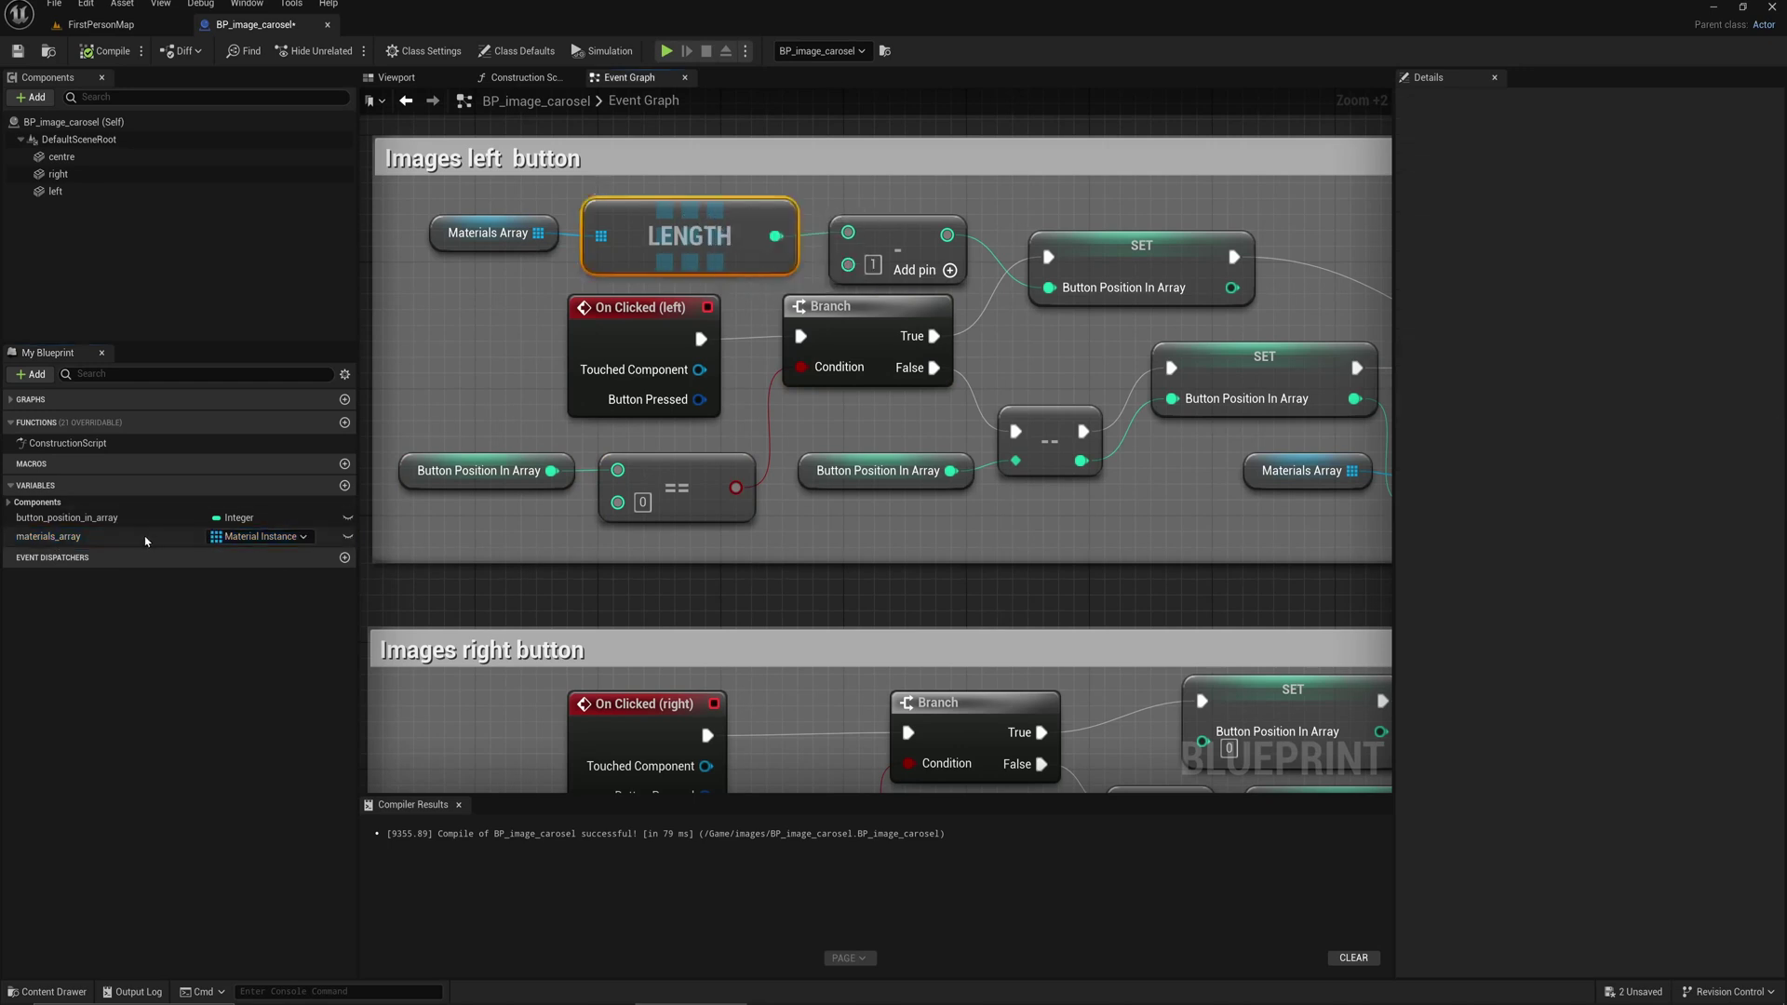
mouse_move(1563, 493)
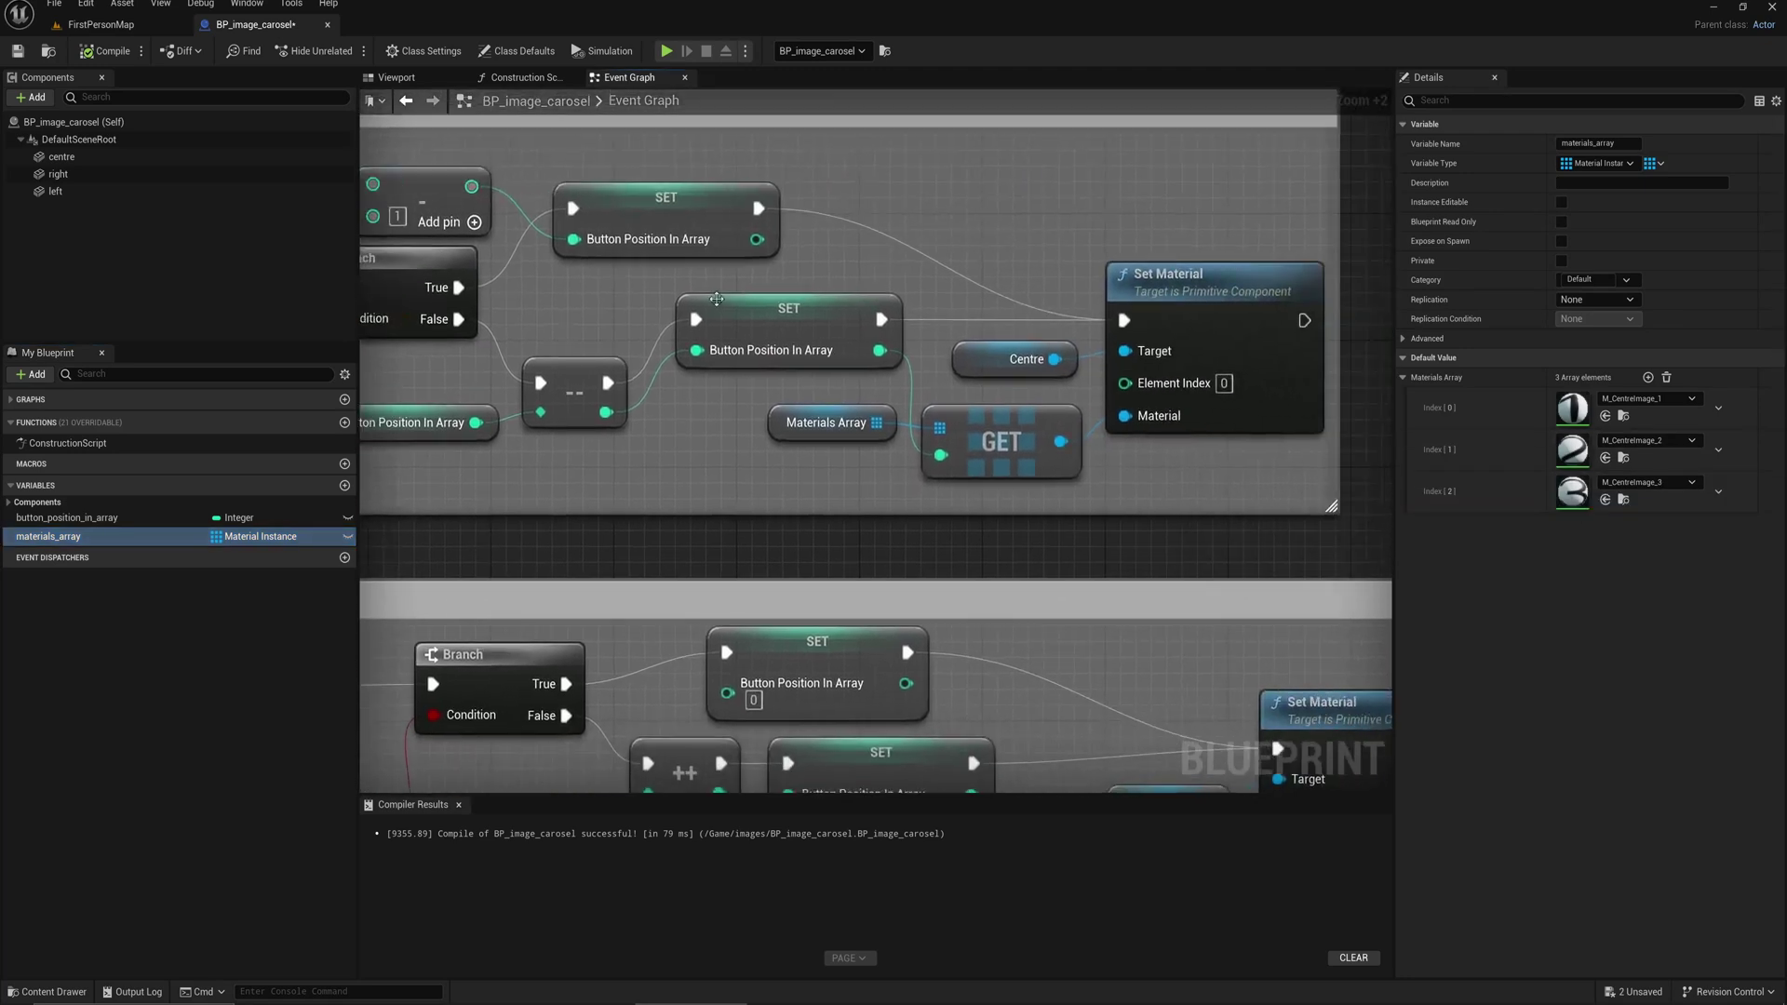
left_click(1139, 280)
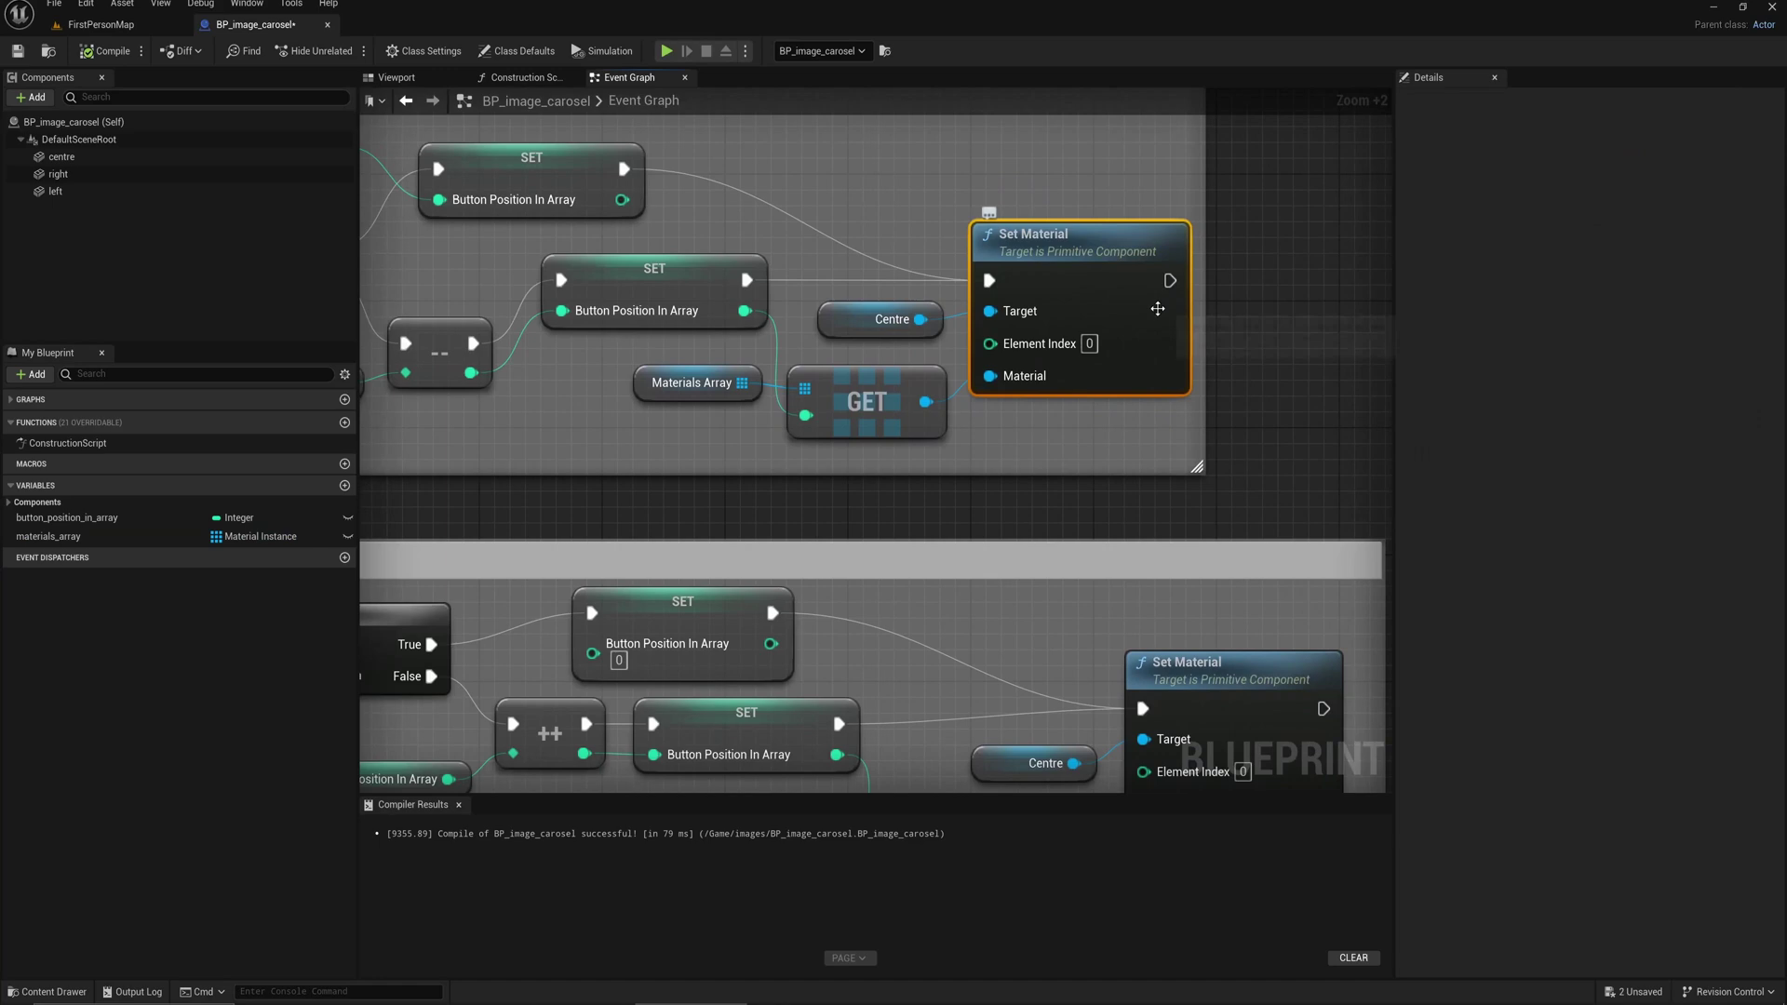
mouse_move(1082, 308)
right_click_drag(553, 423, 1068, 397)
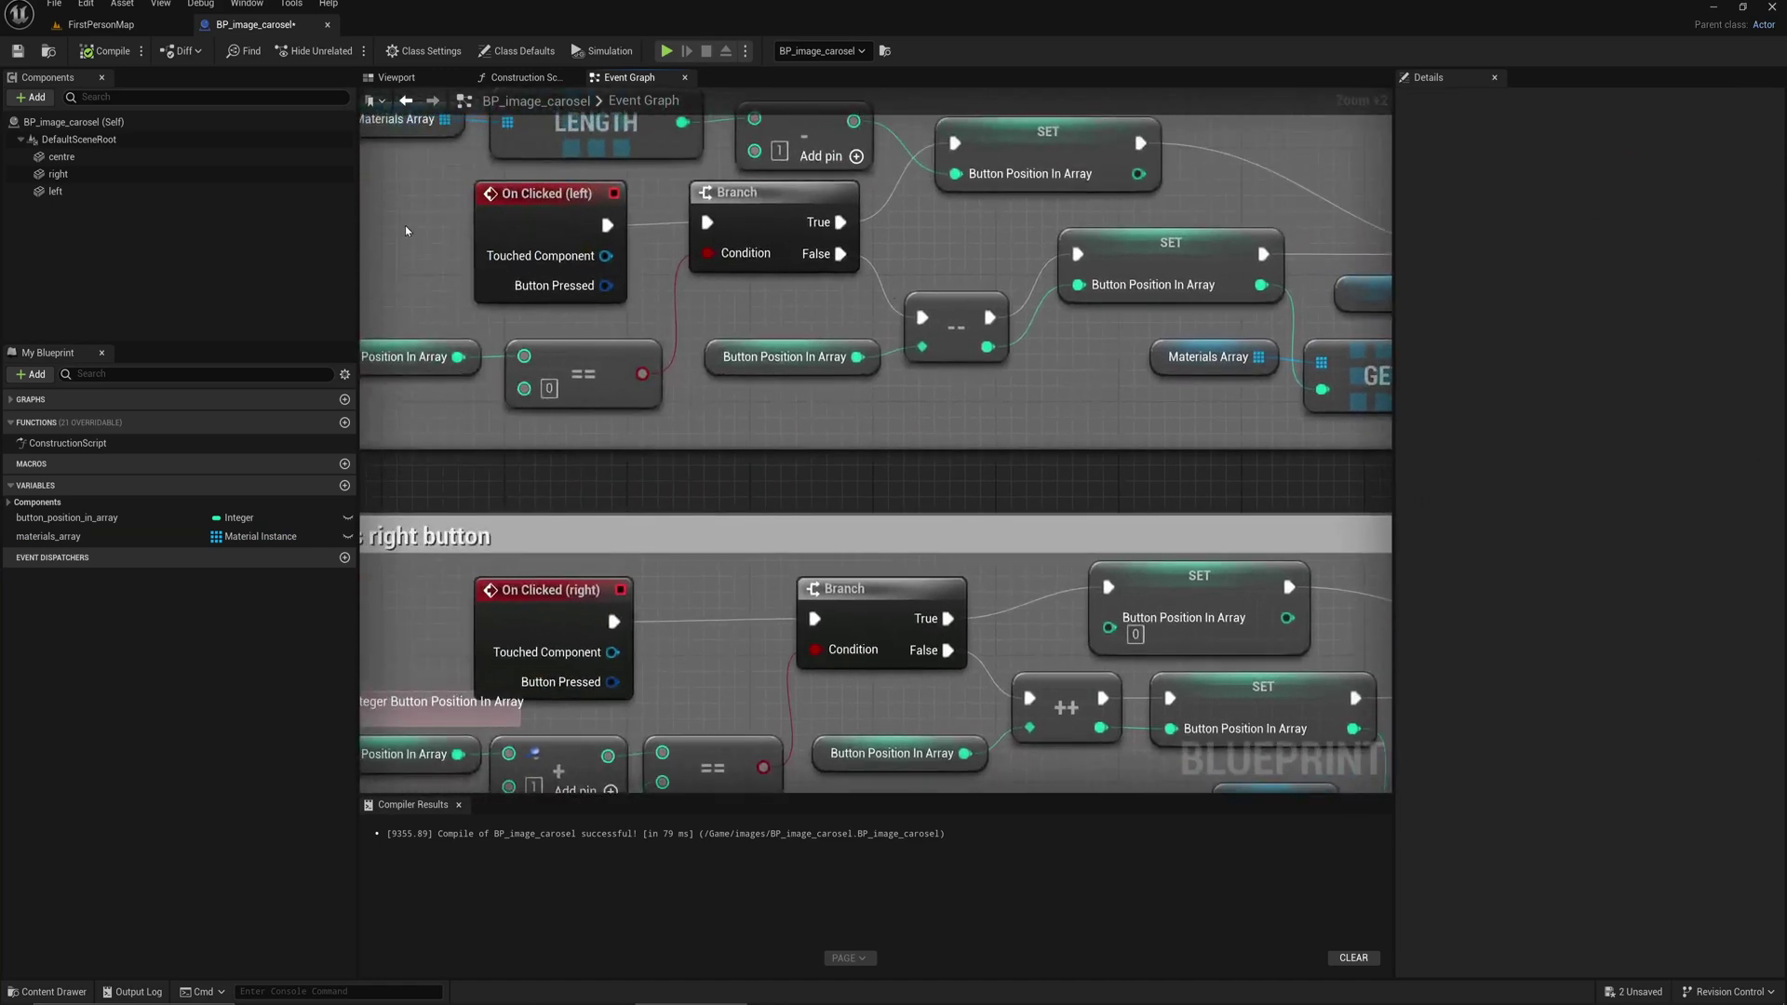
right_click_drag(699, 342, 679, 409)
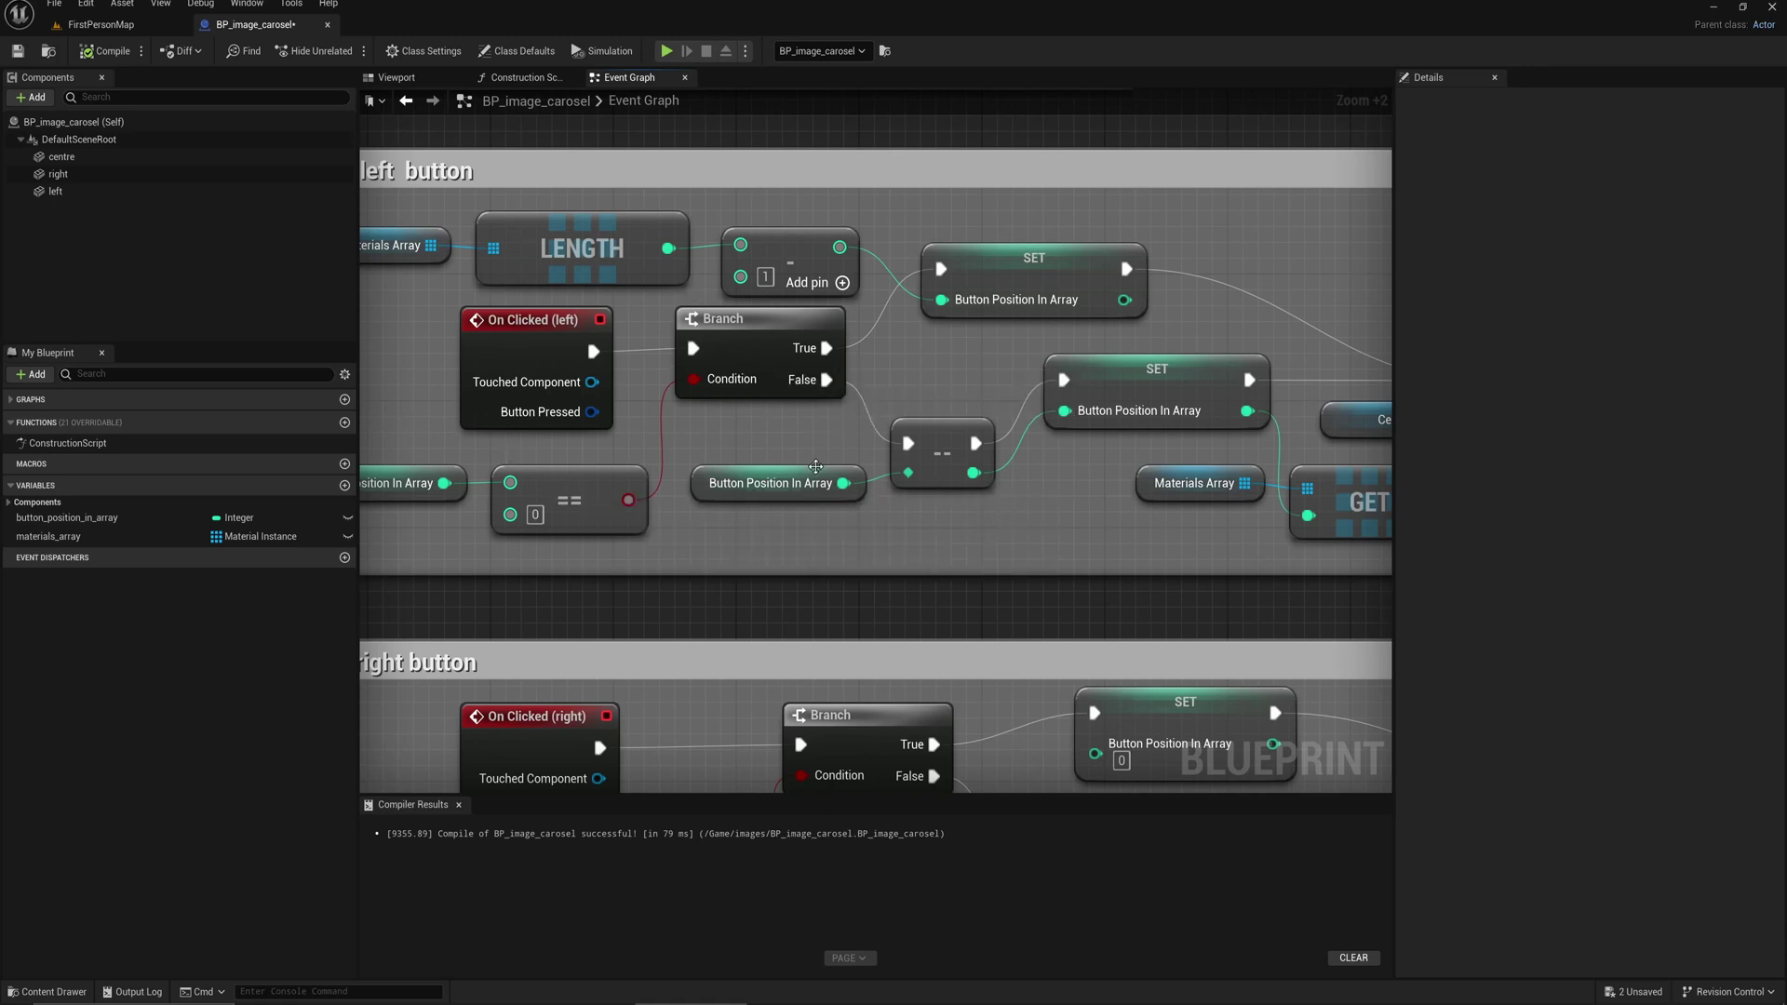
left_click(836, 497)
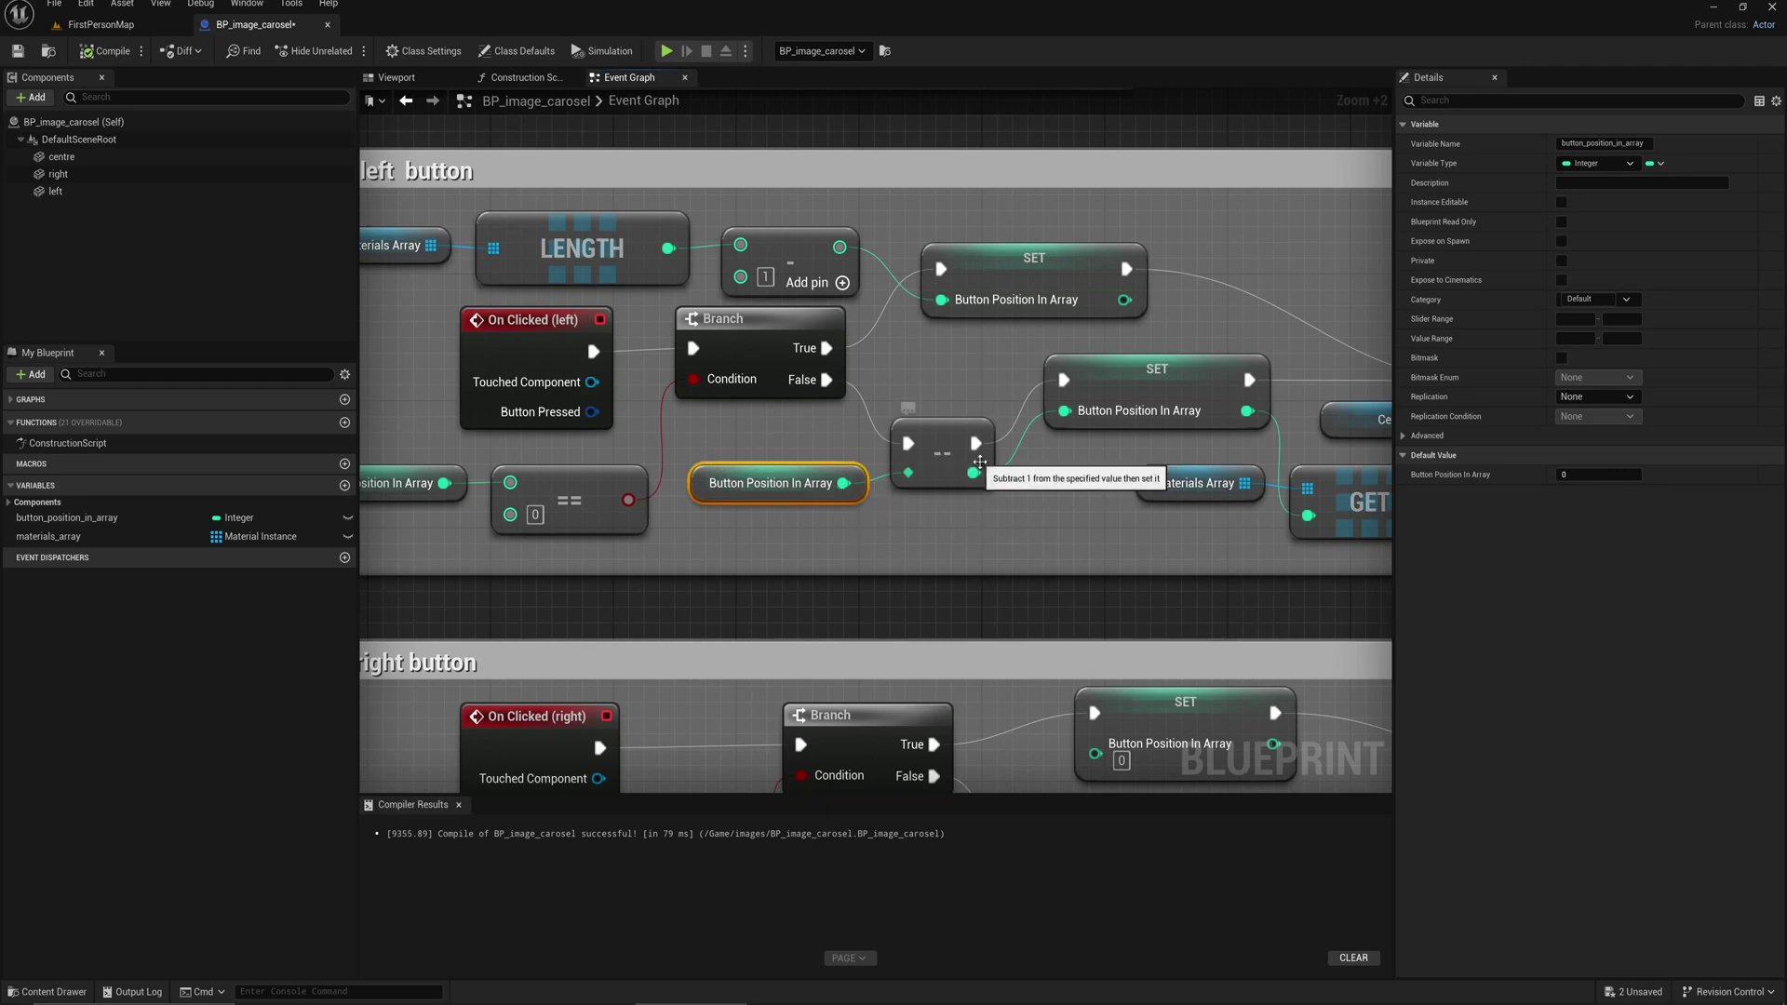
right_click_drag(1175, 464, 753, 538)
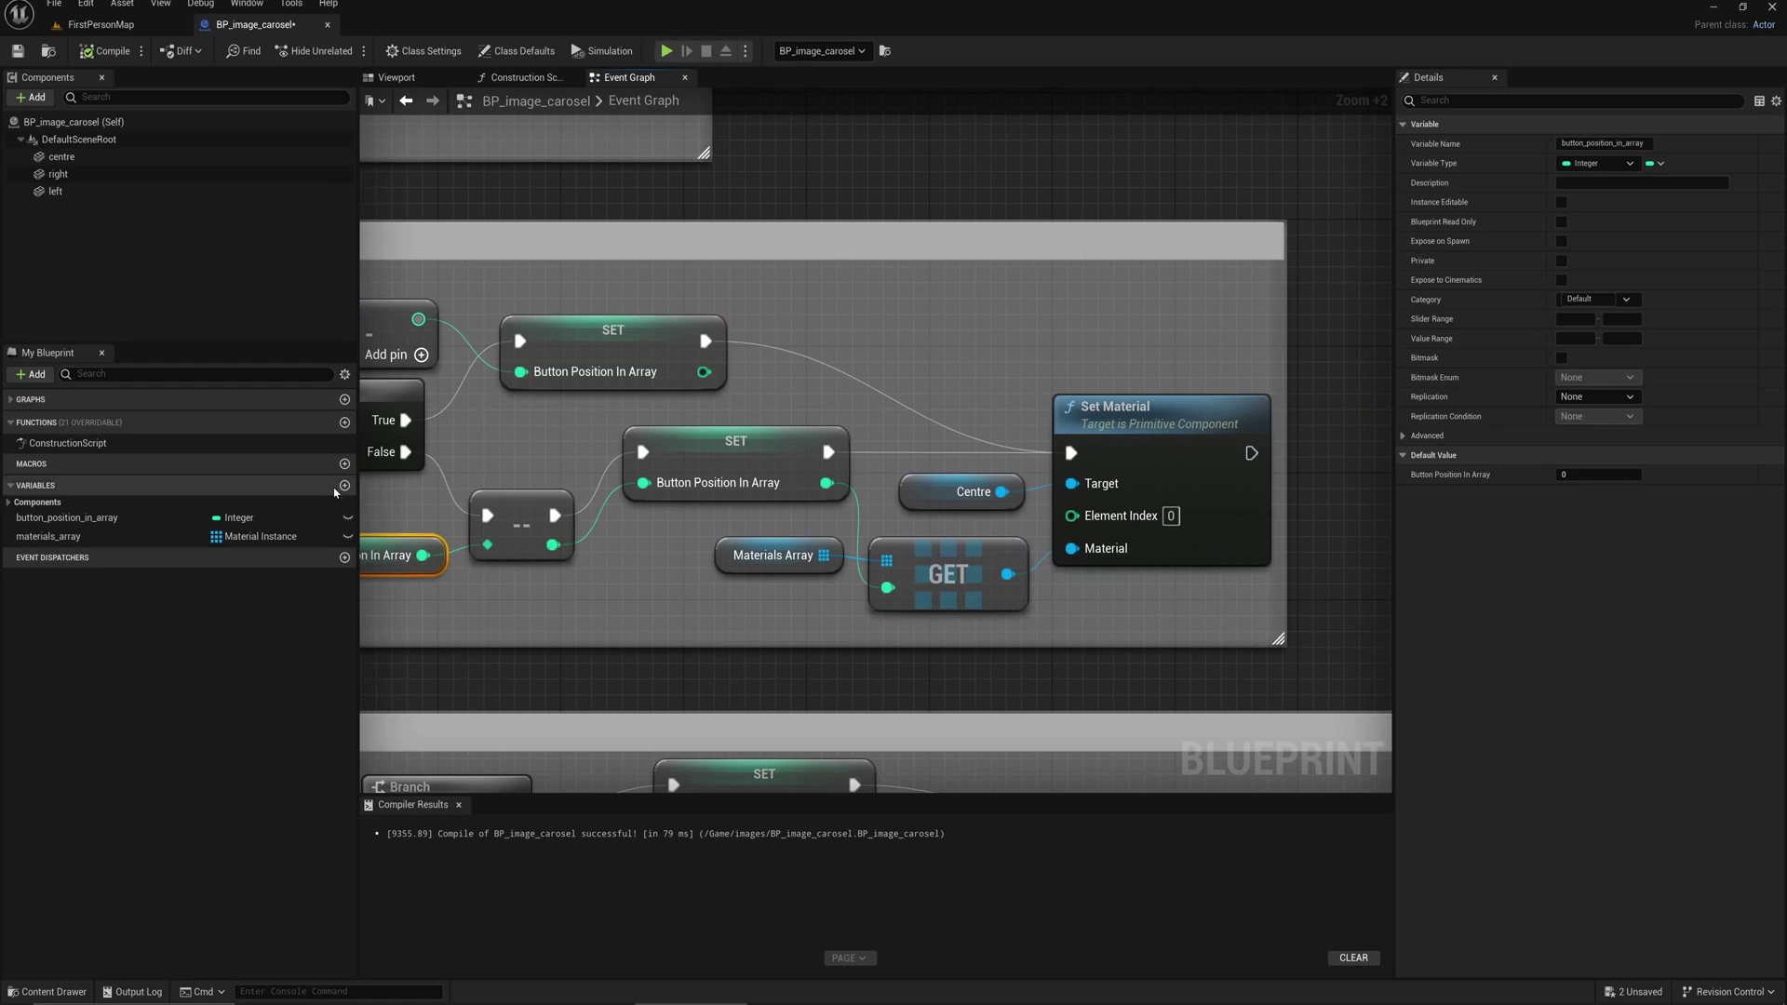
left_click(85, 536)
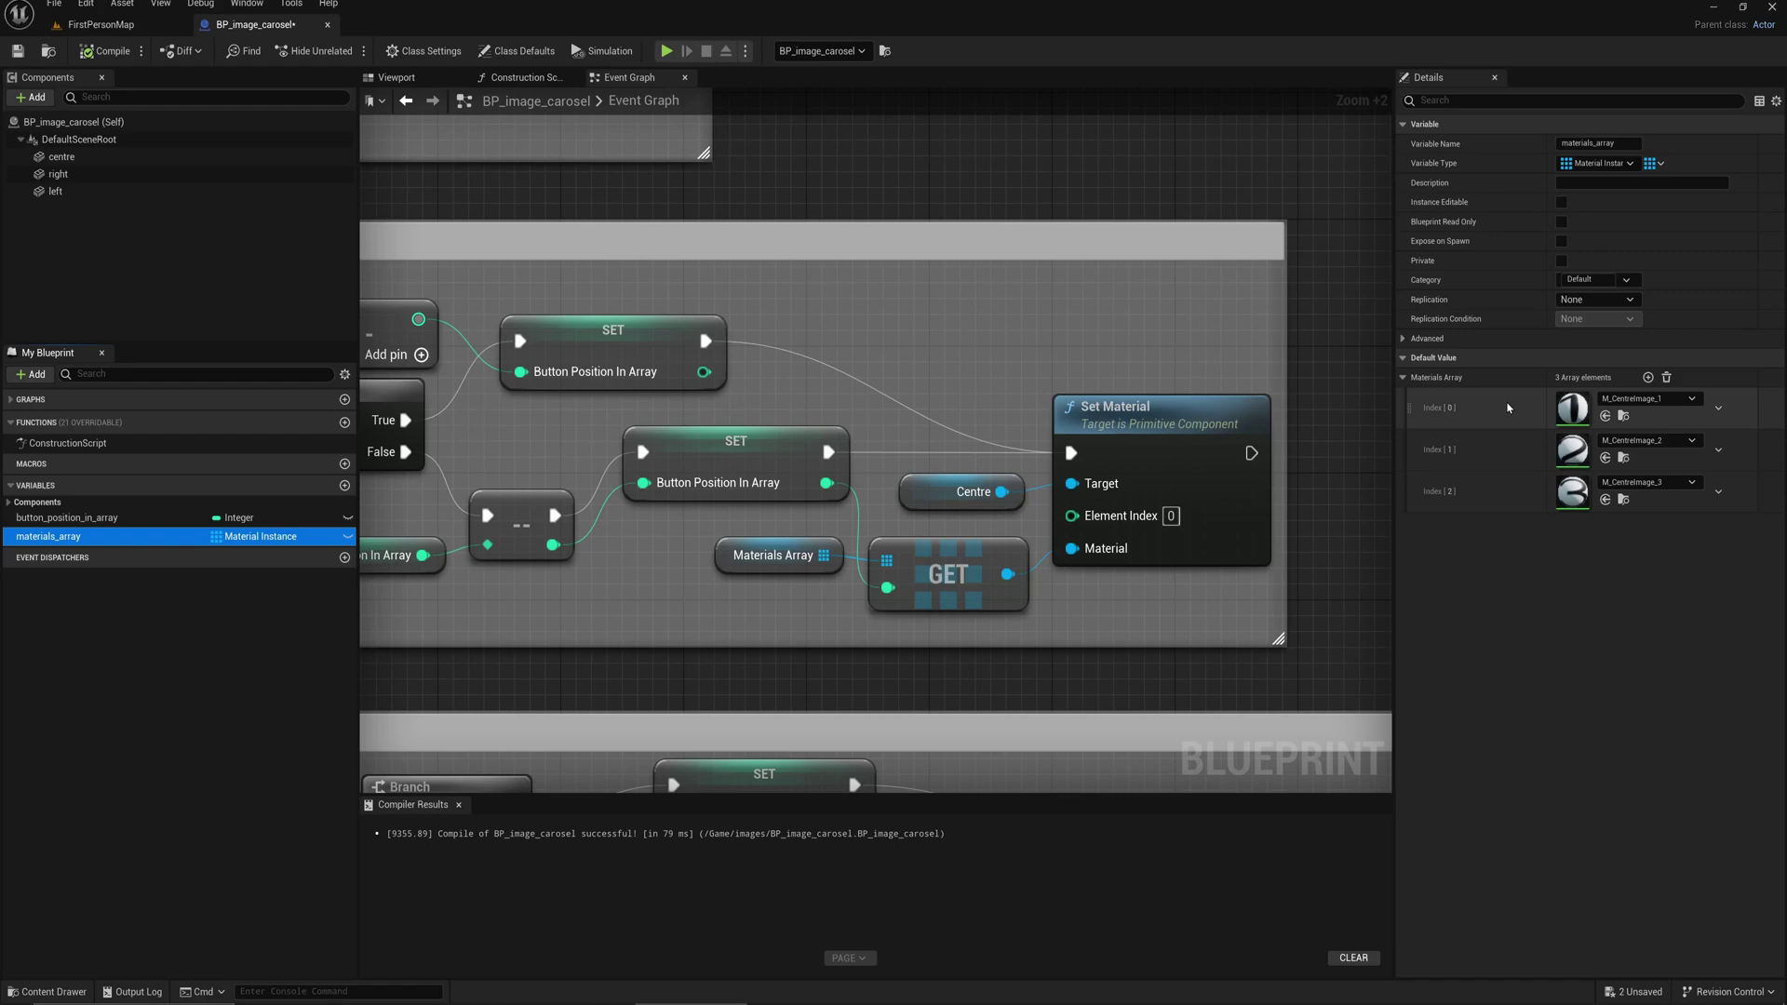
right_click_drag(602, 613, 682, 559)
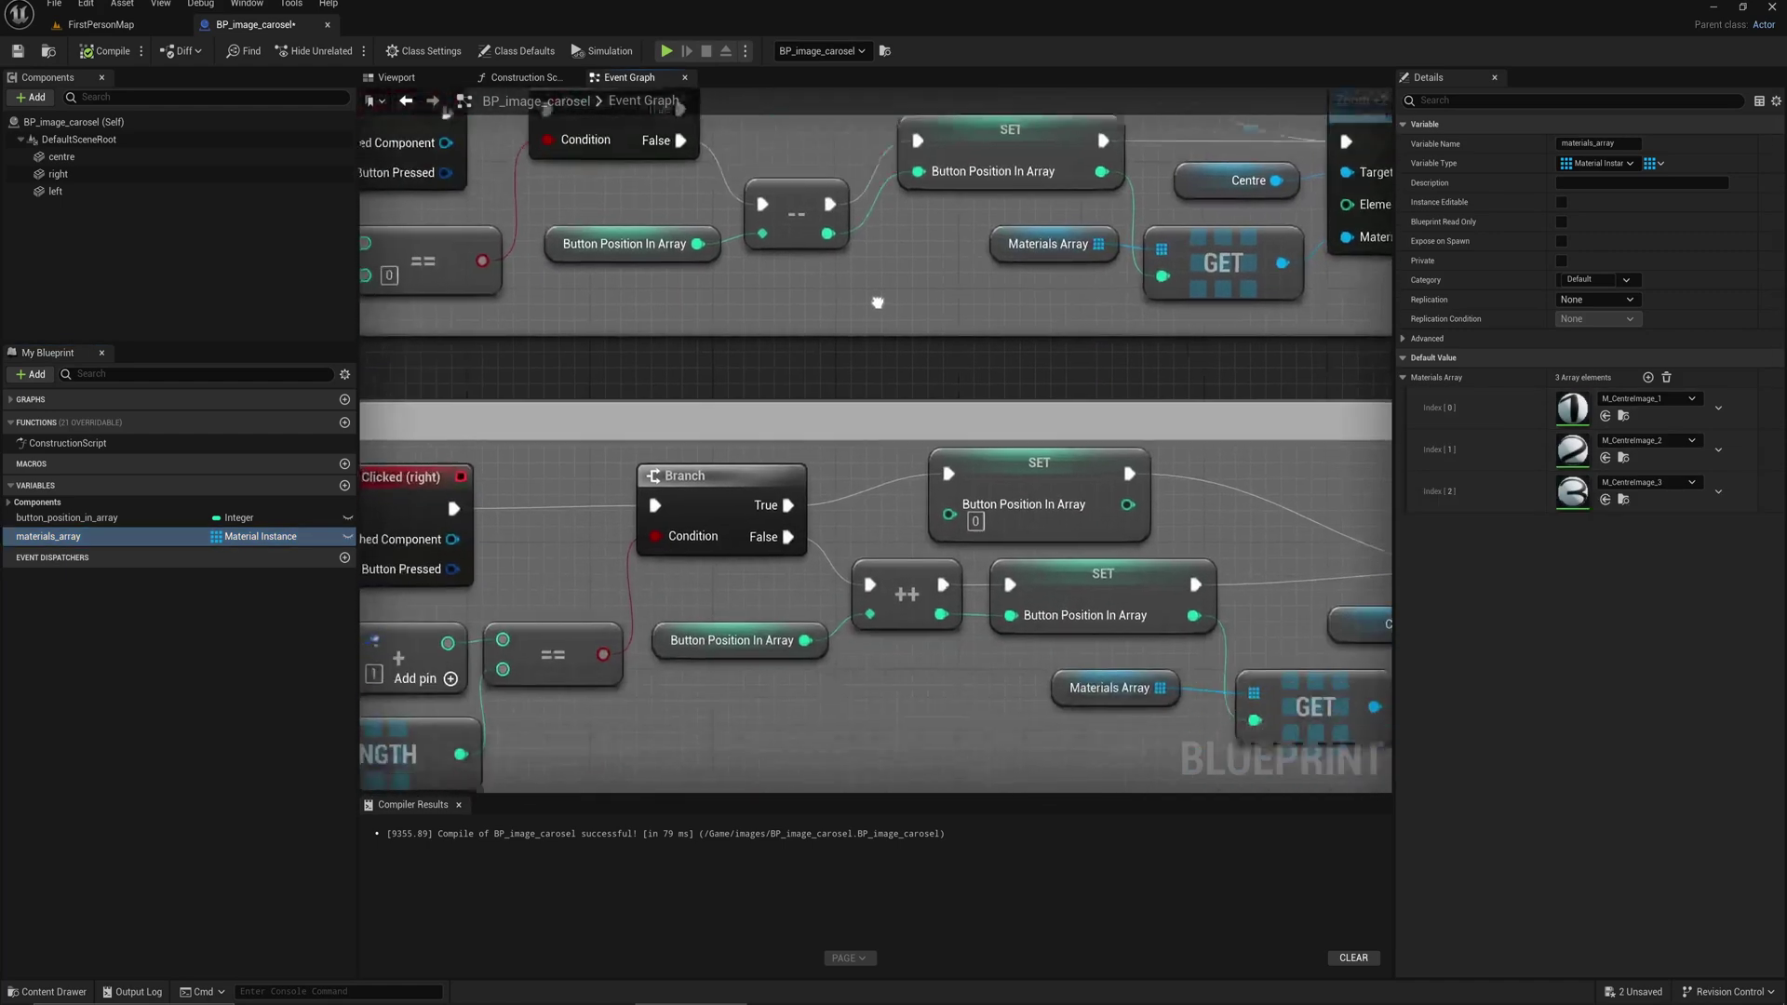
right_click_drag(878, 302, 833, 332)
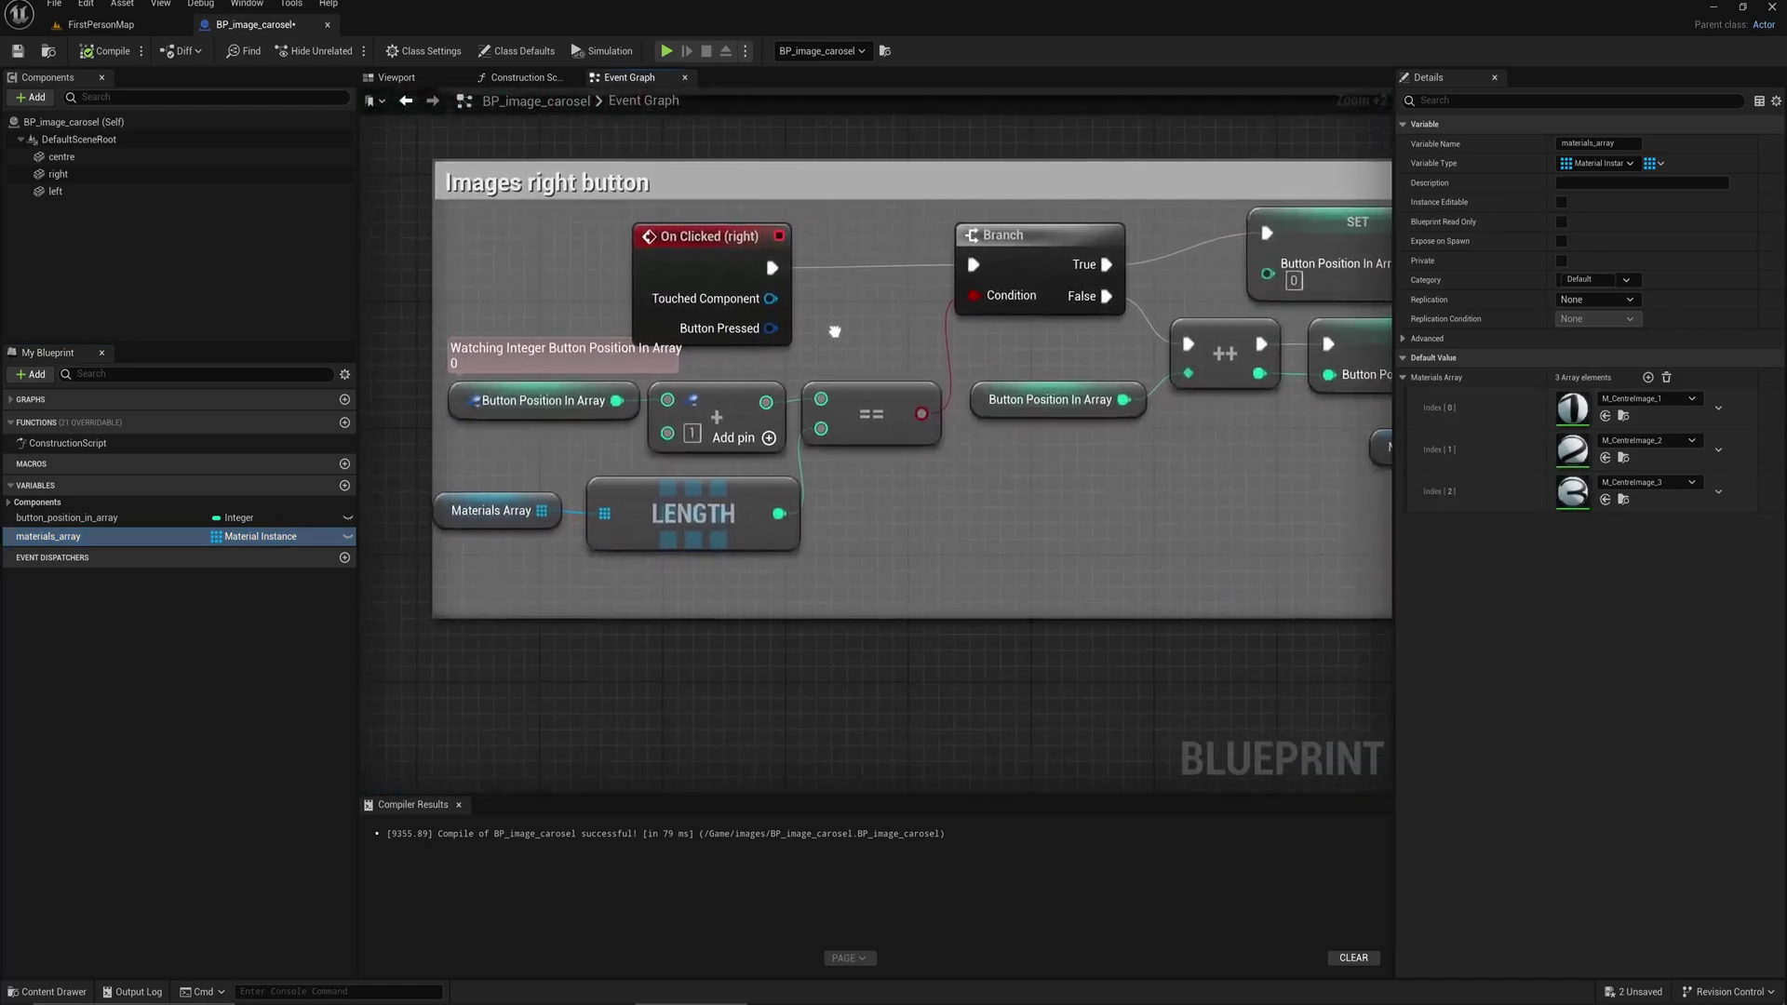
scroll(833, 332, "down", 1)
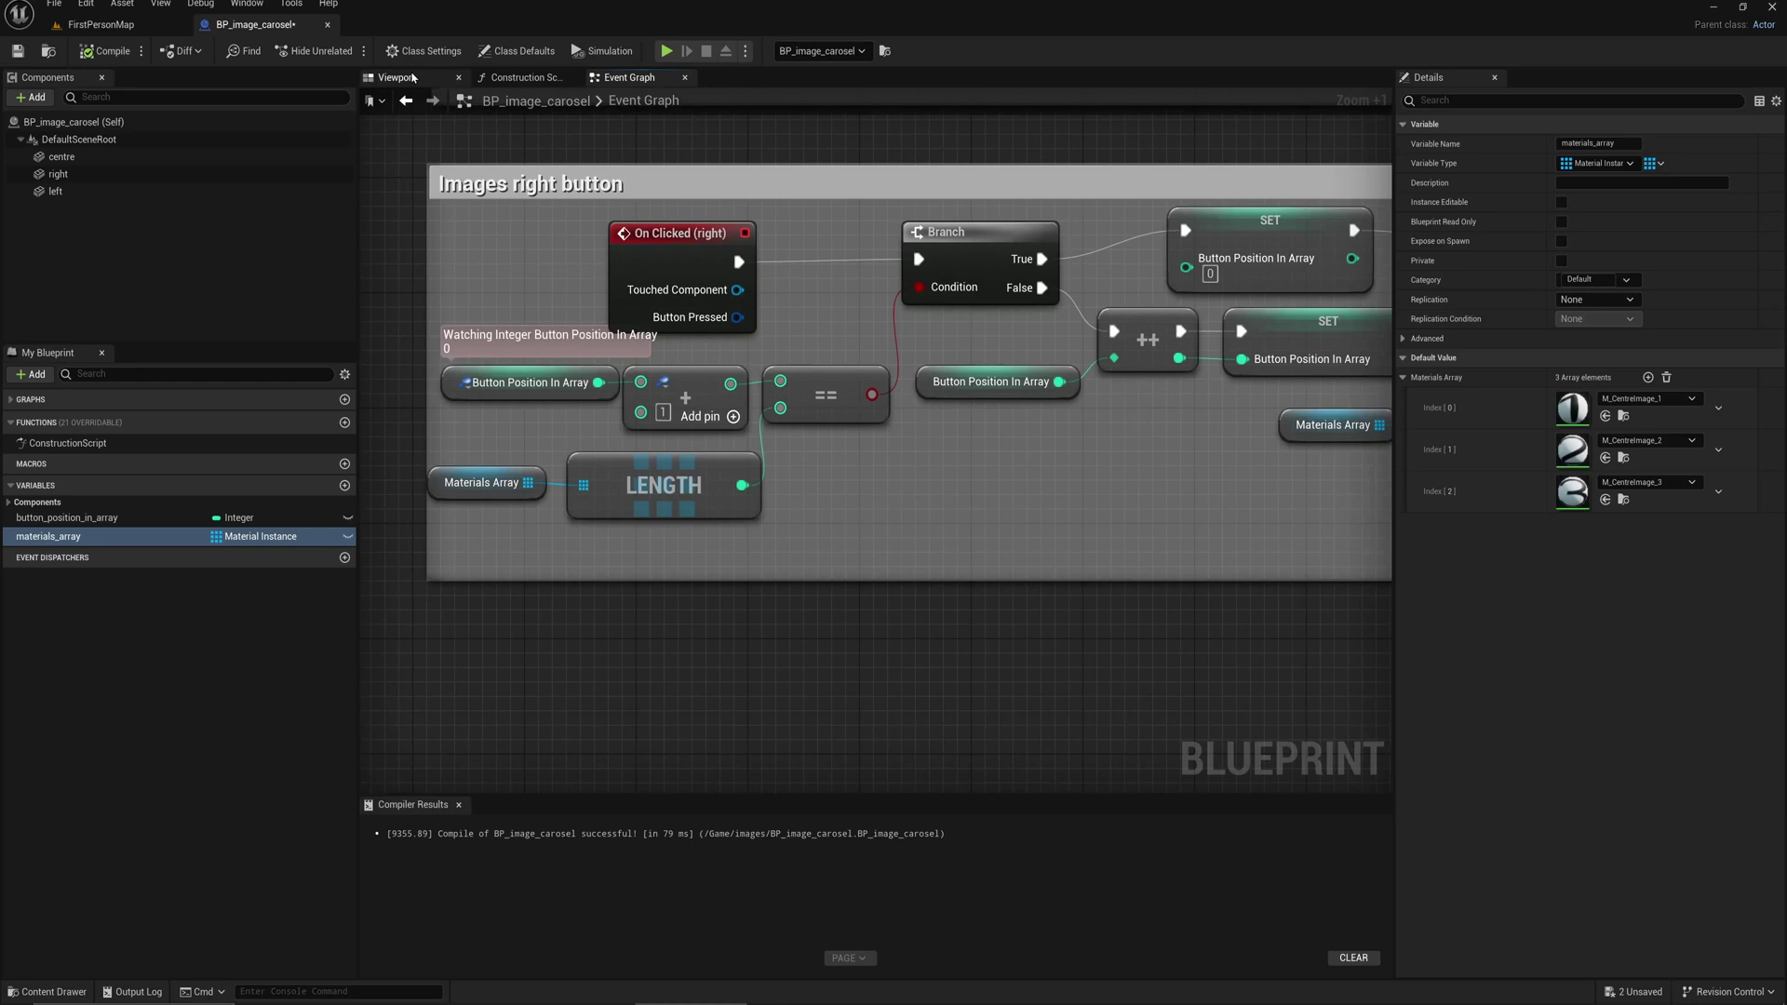
left_click(398, 77)
left_click(914, 417)
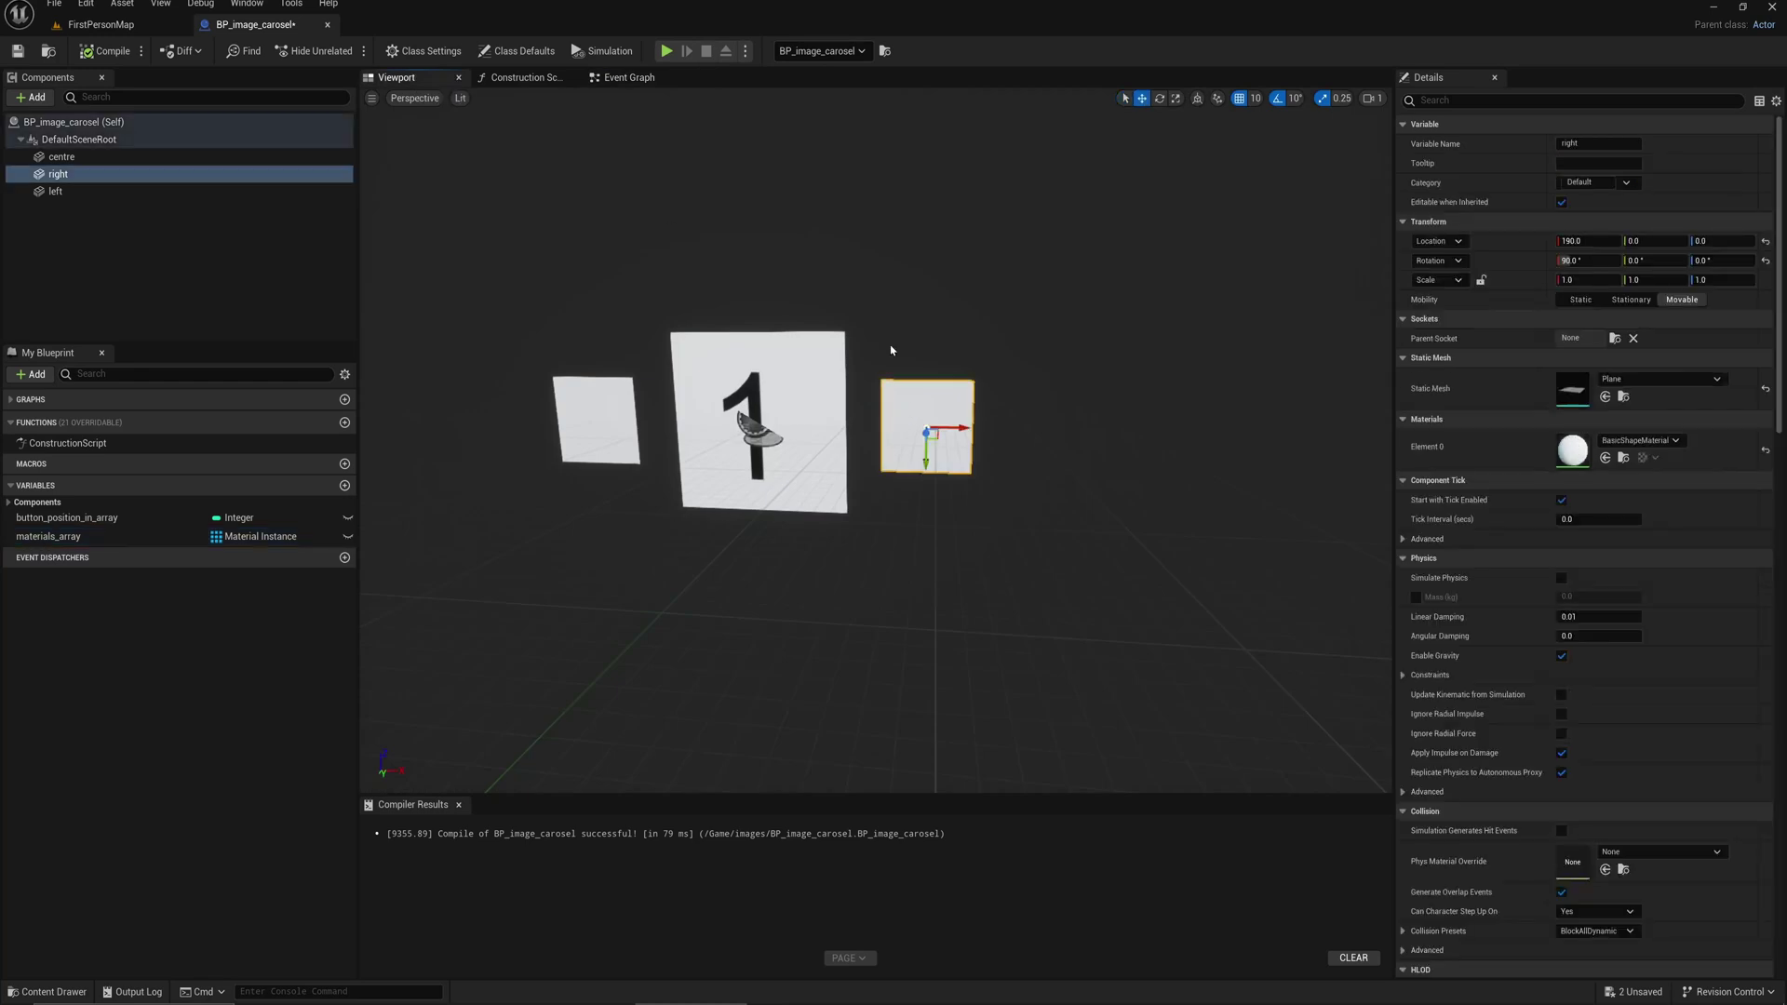
left_click(631, 77)
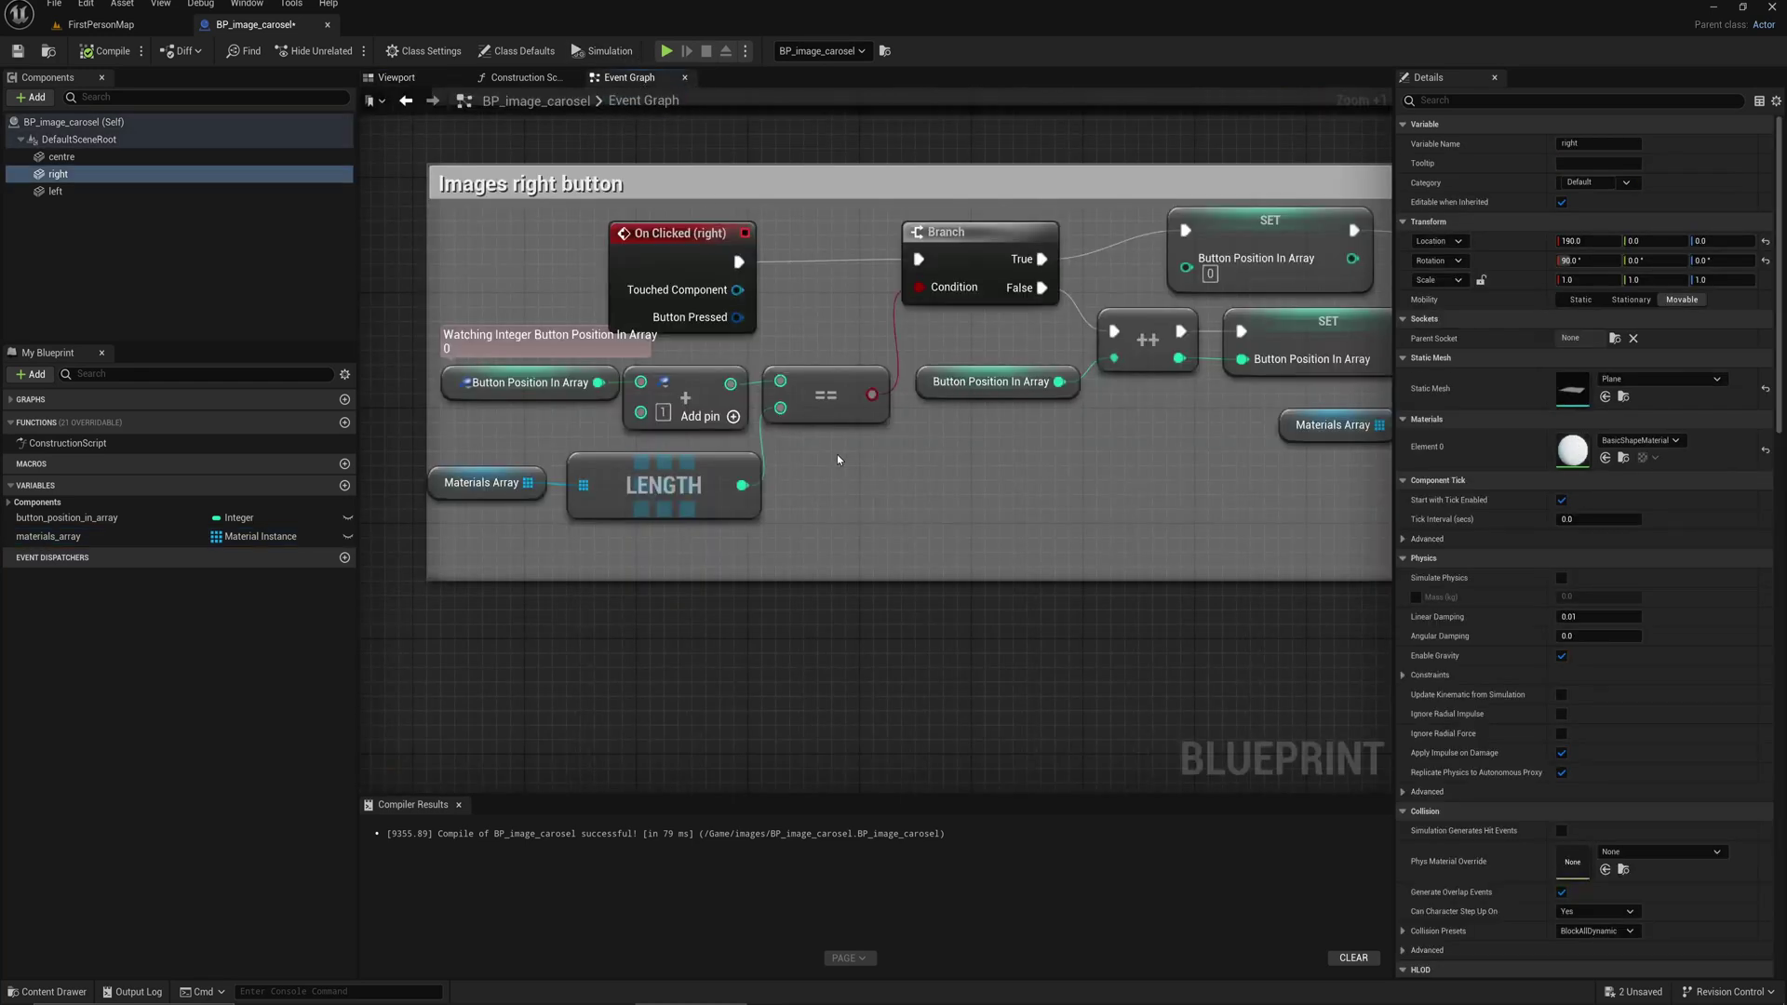
left_click(549, 385)
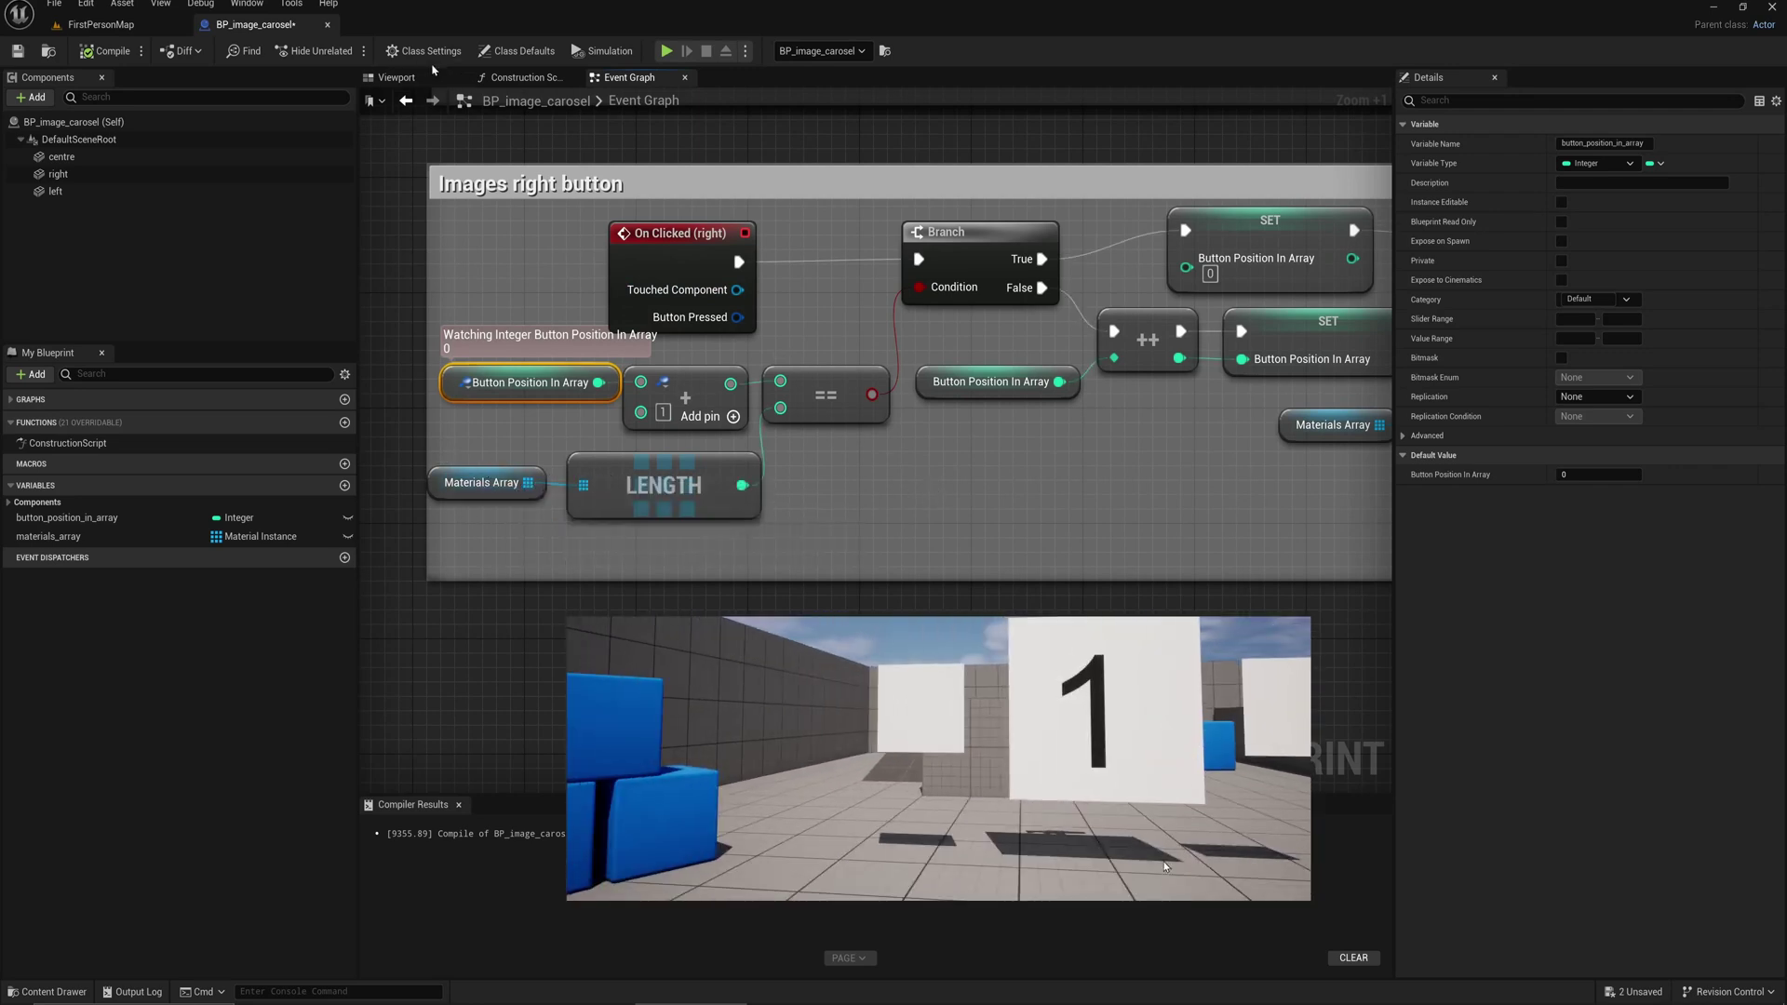
left_click(84, 536)
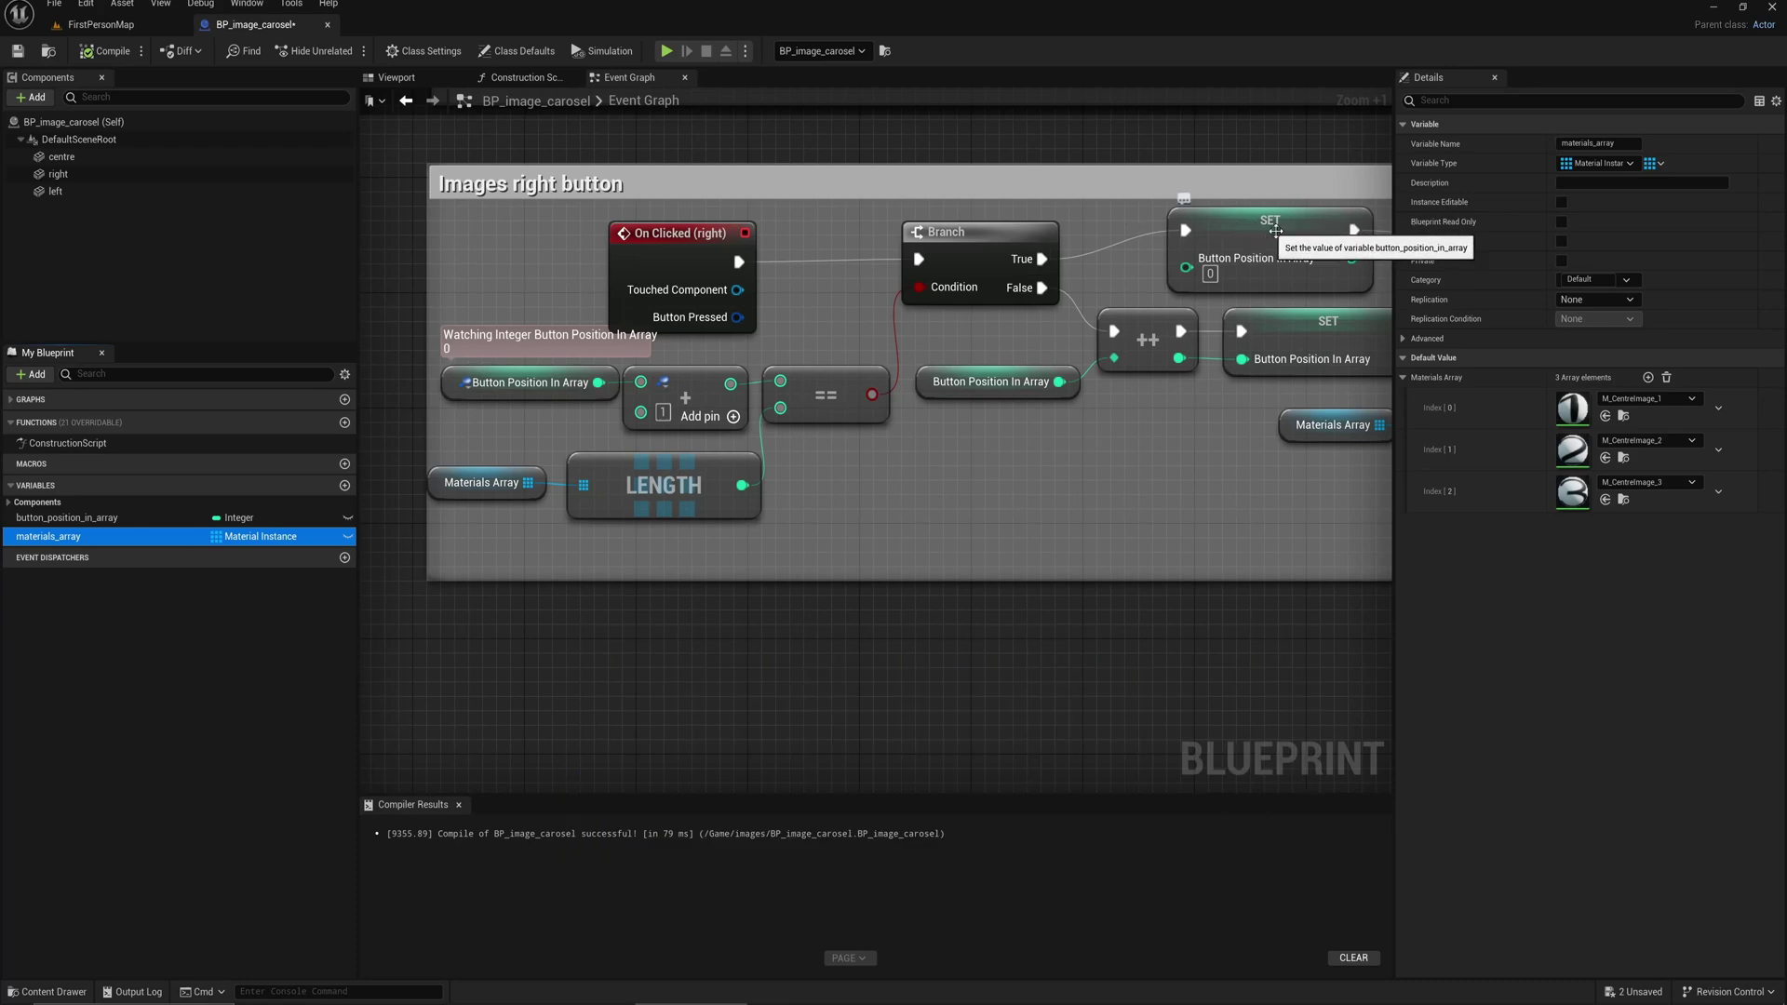
right_click_drag(1223, 325, 727, 413)
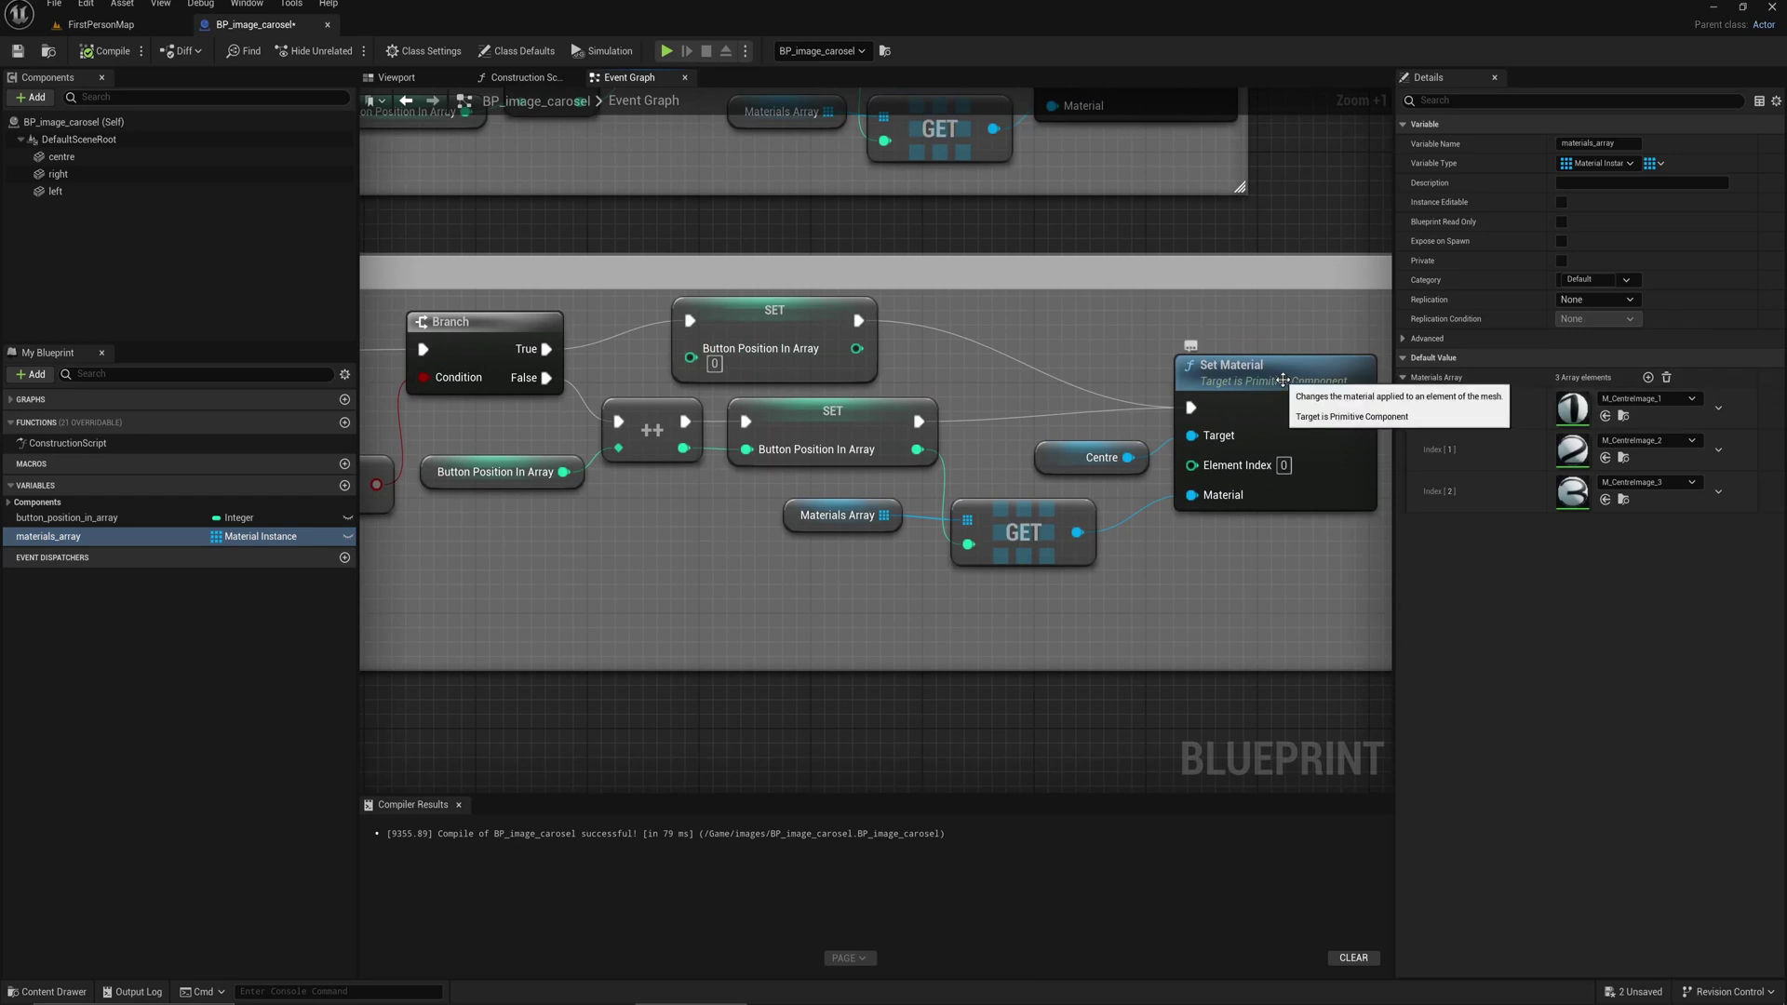
right_click_drag(539, 523, 802, 529)
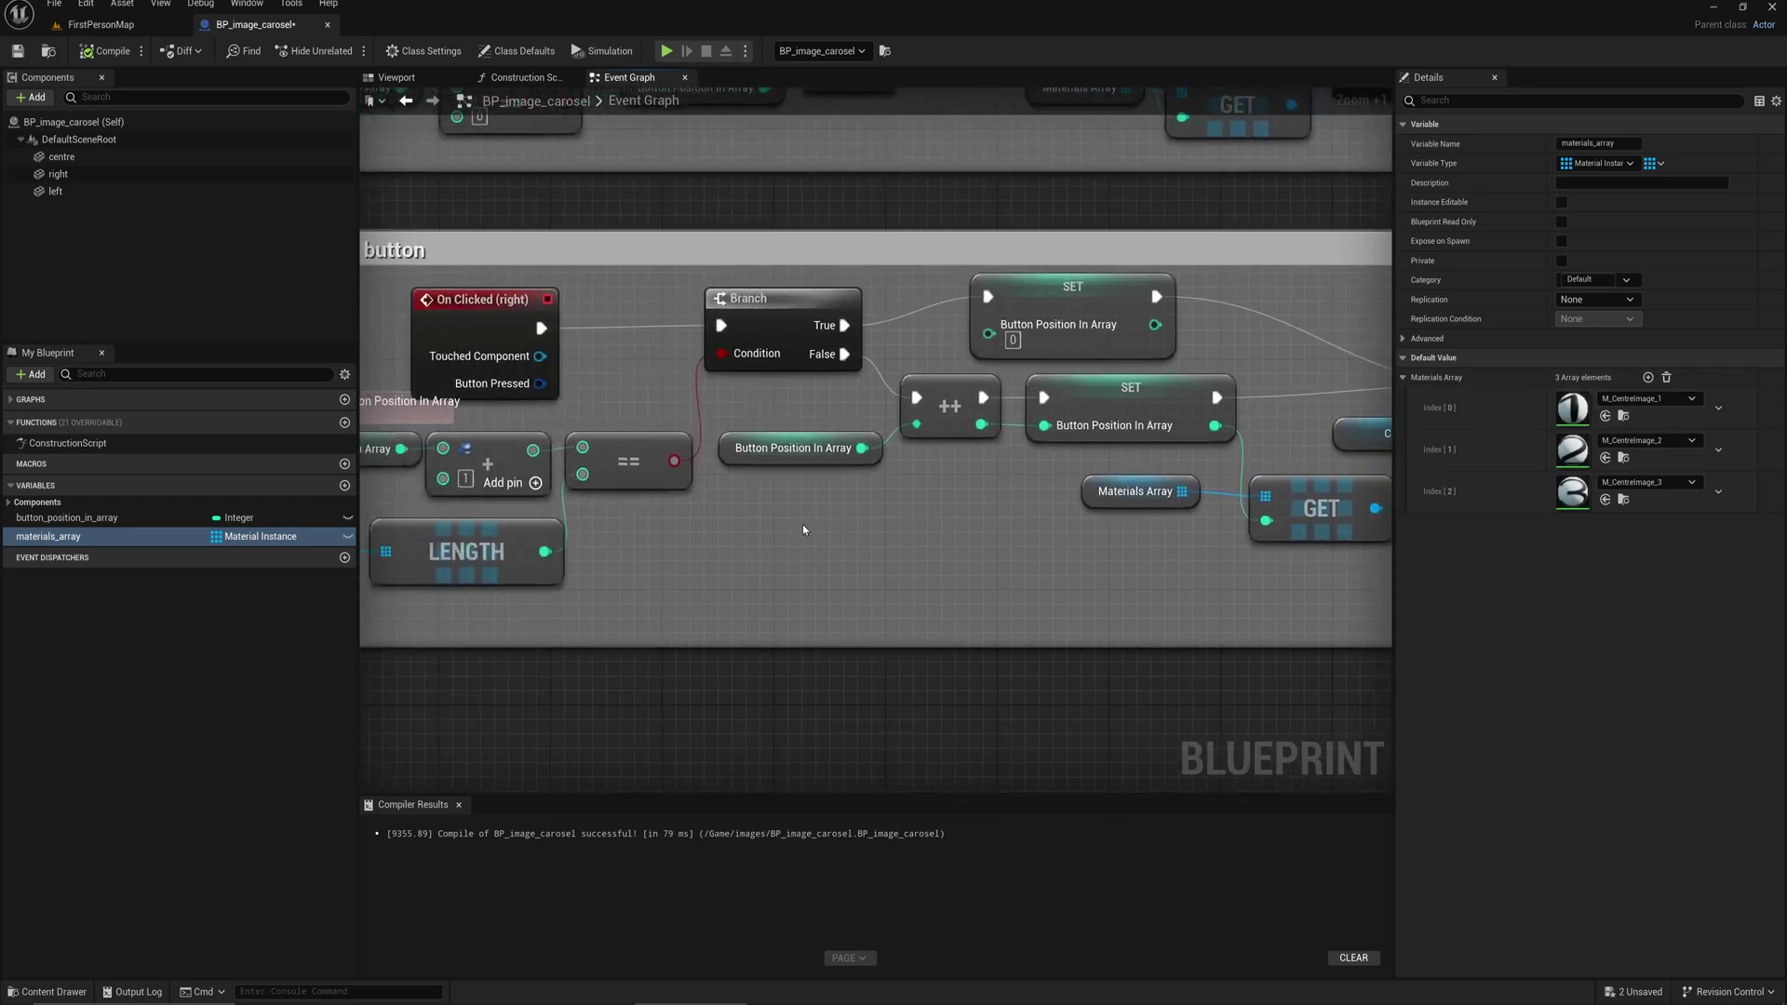
mouse_move(951, 590)
right_mouse_down()
mouse_move(1057, 578)
mouse_move(716, 515)
right_mouse_up()
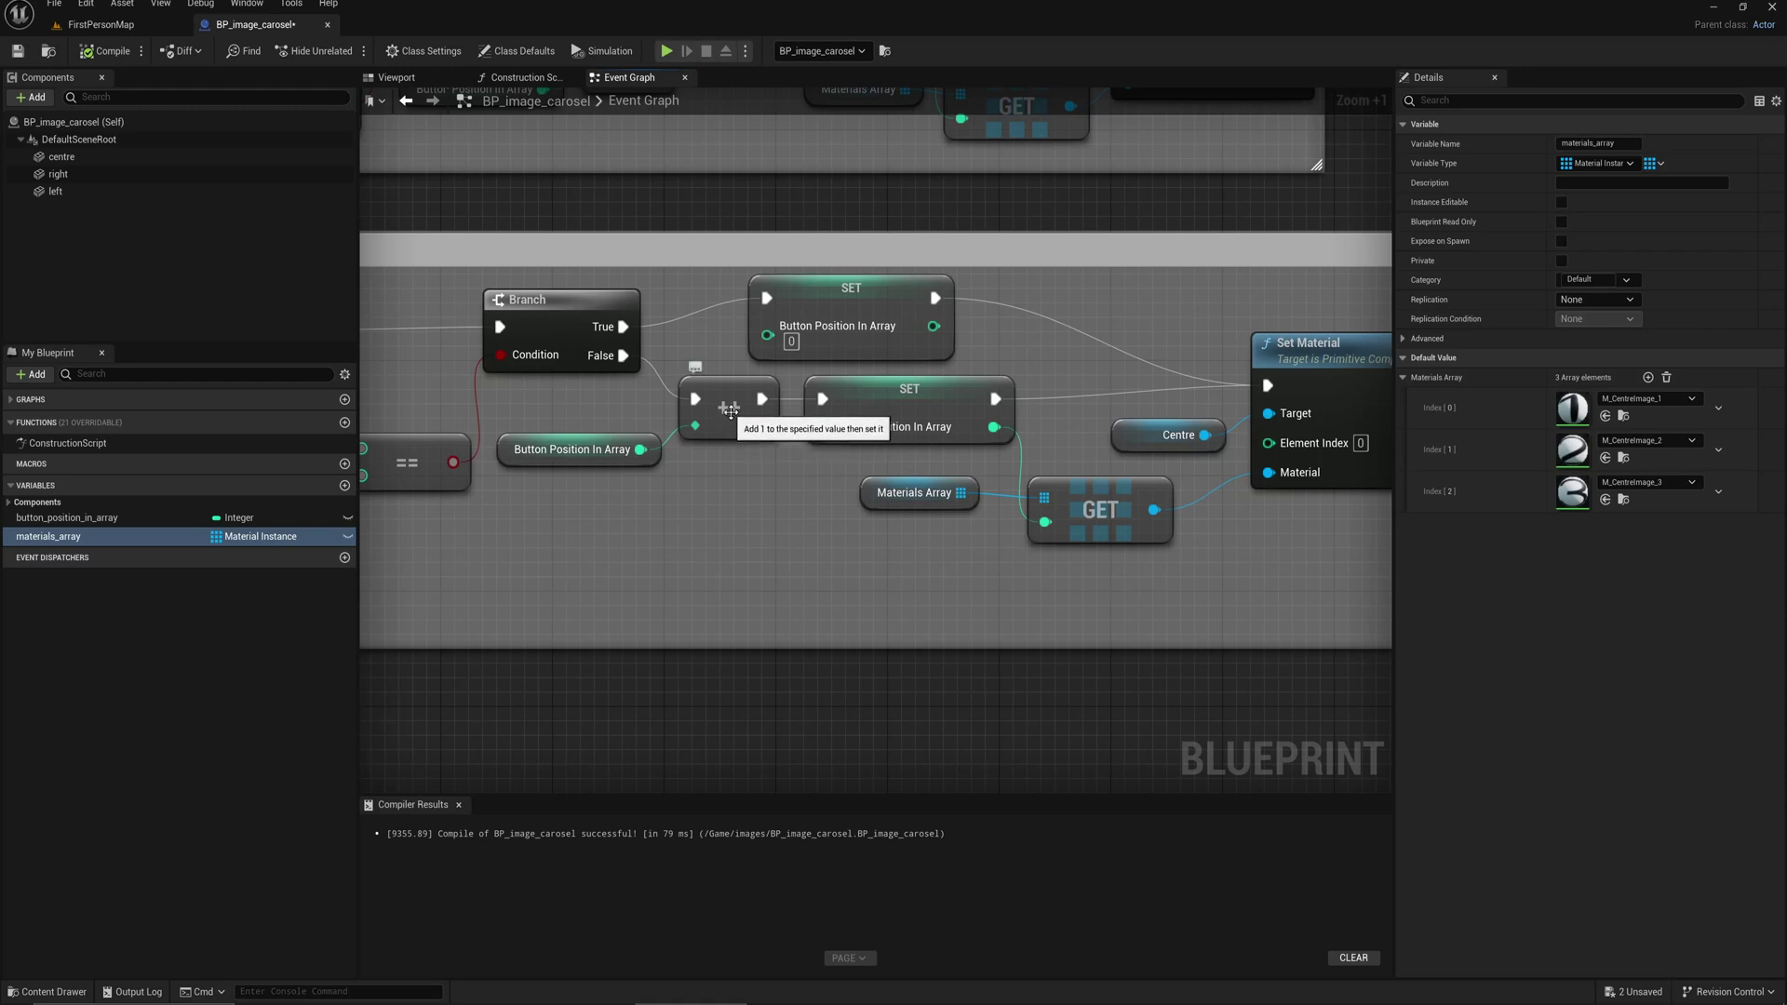
left_click(572, 449)
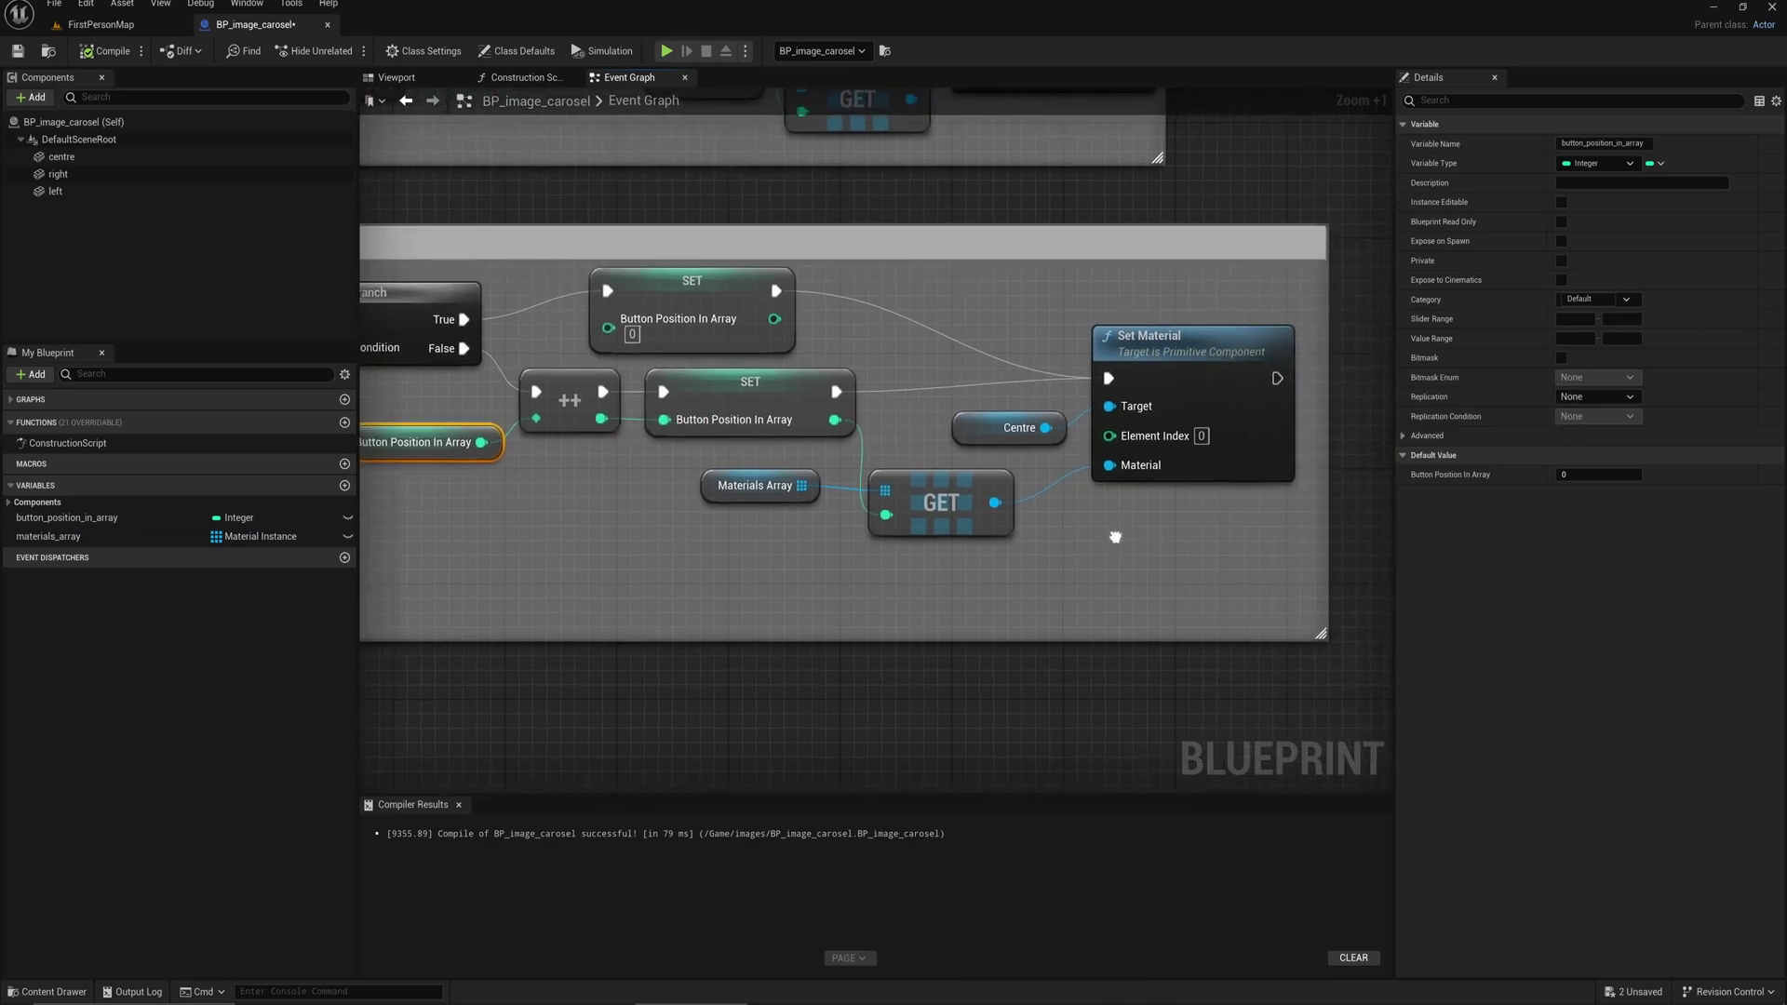
left_click_drag(1281, 536, 1008, 616)
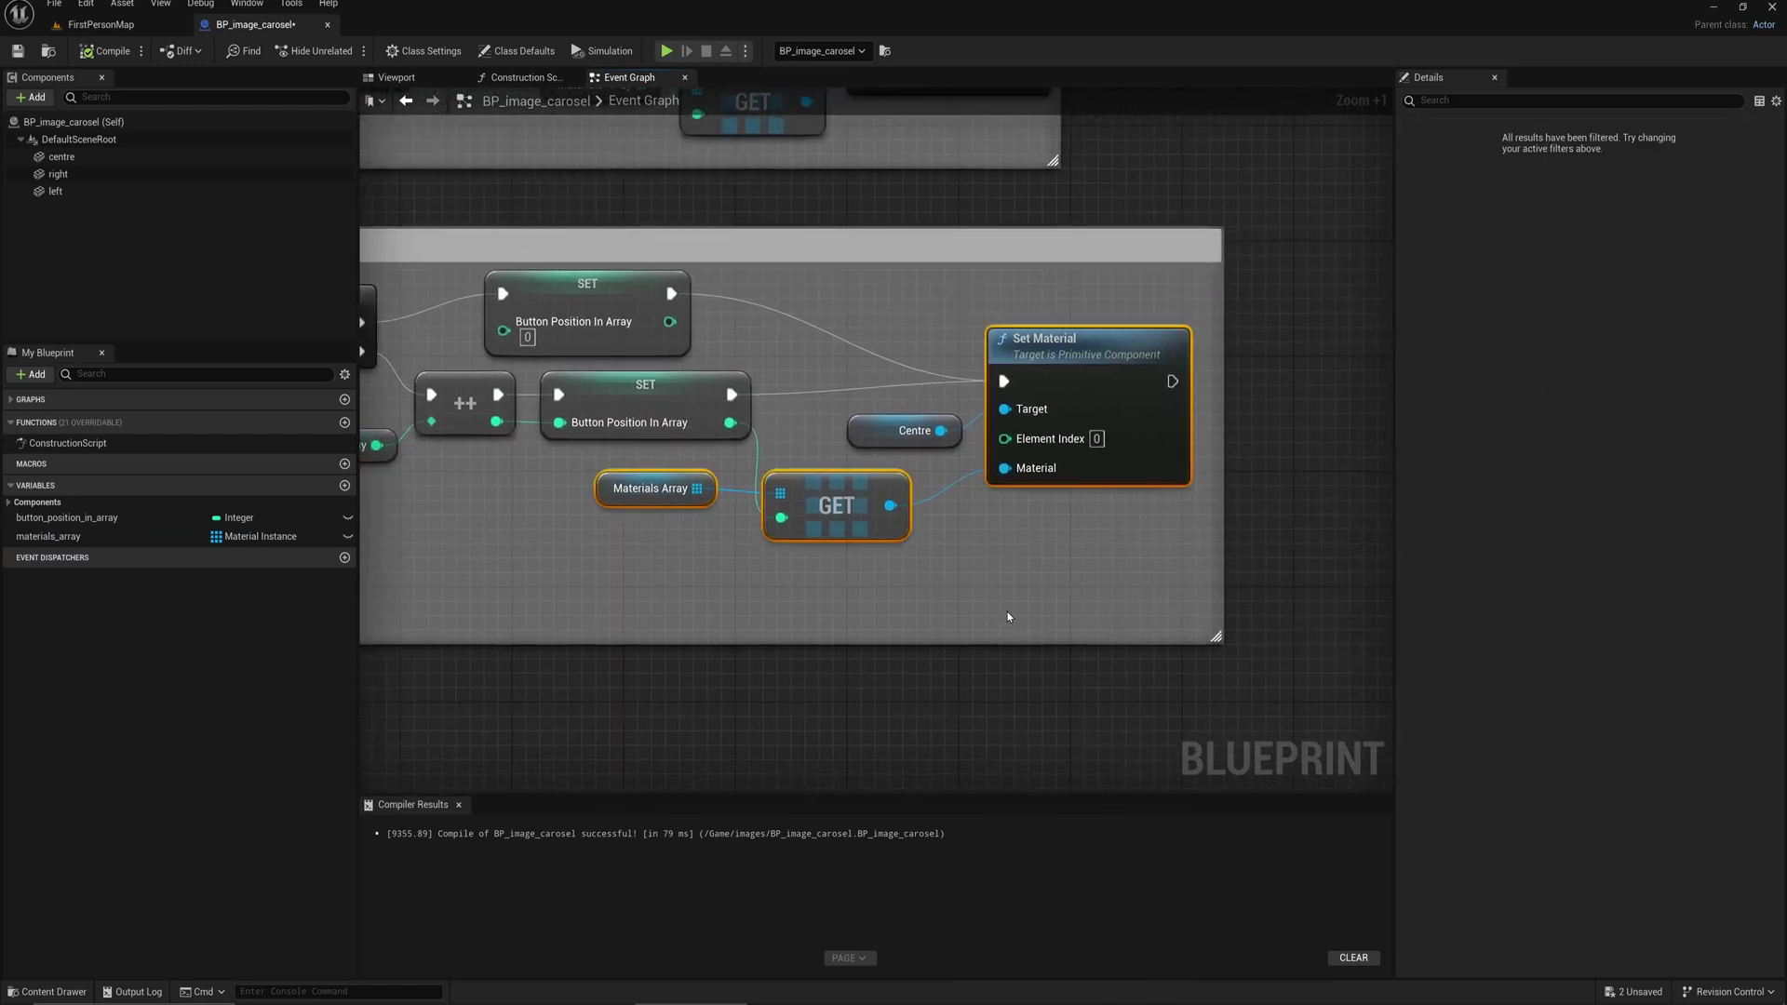